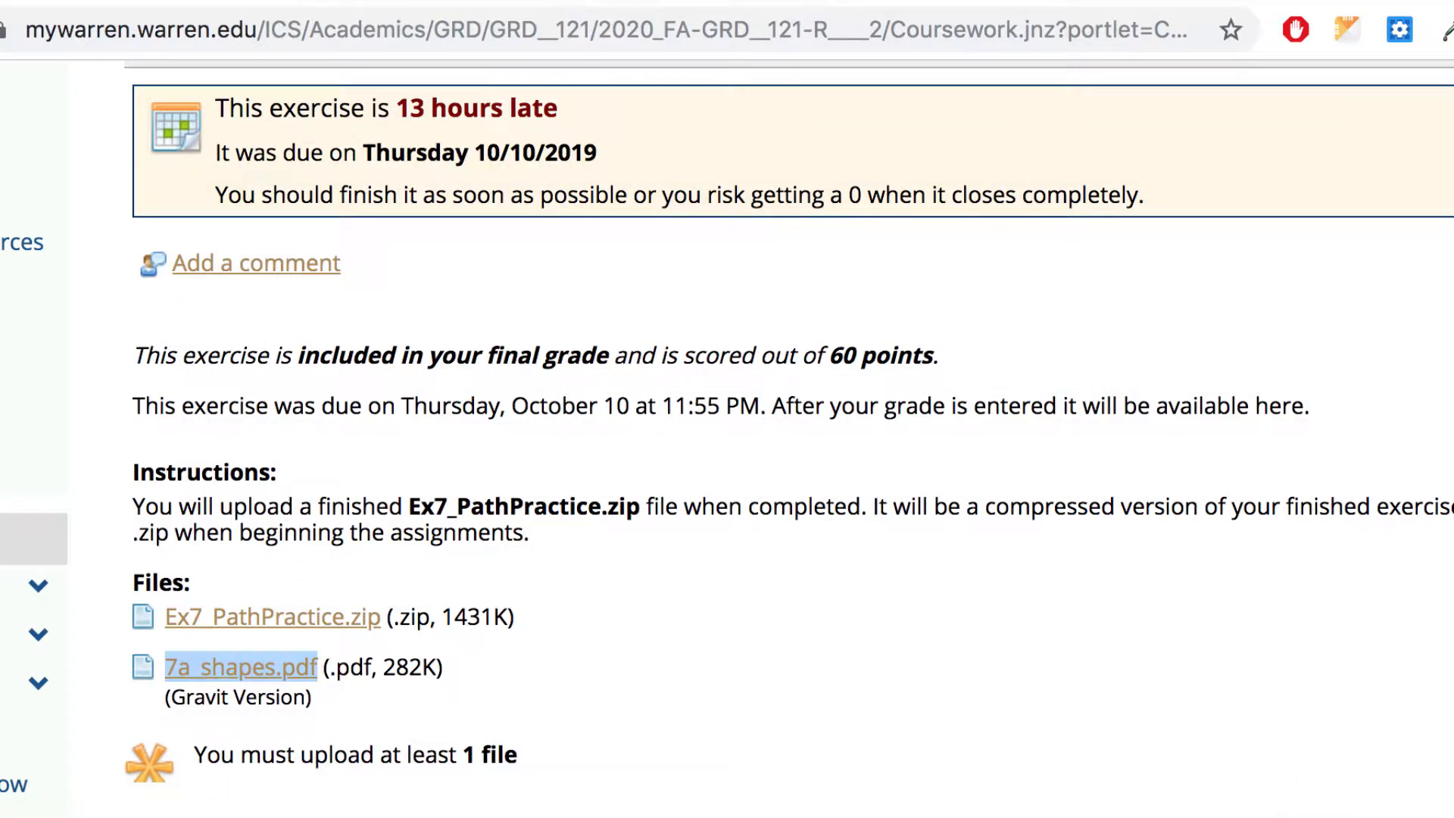
Step: Switch from the MyWarren coursework page to the Gravit Designer tab's welcome screen
left_click(497, 71)
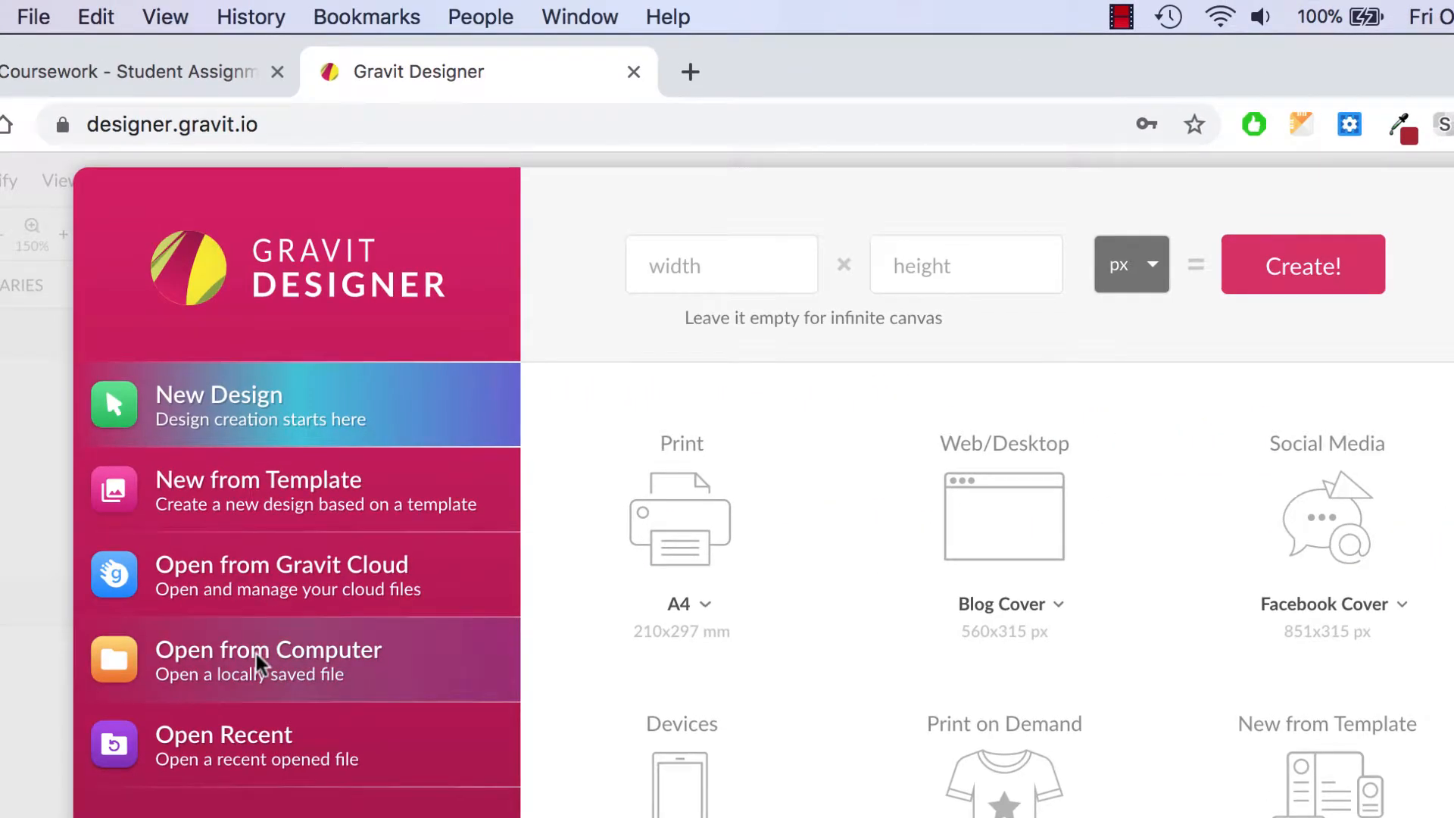
Step: Open the 7a_shapes_HomaR.pdf template from the Desktop
left_click(259, 665)
left_click(367, 379)
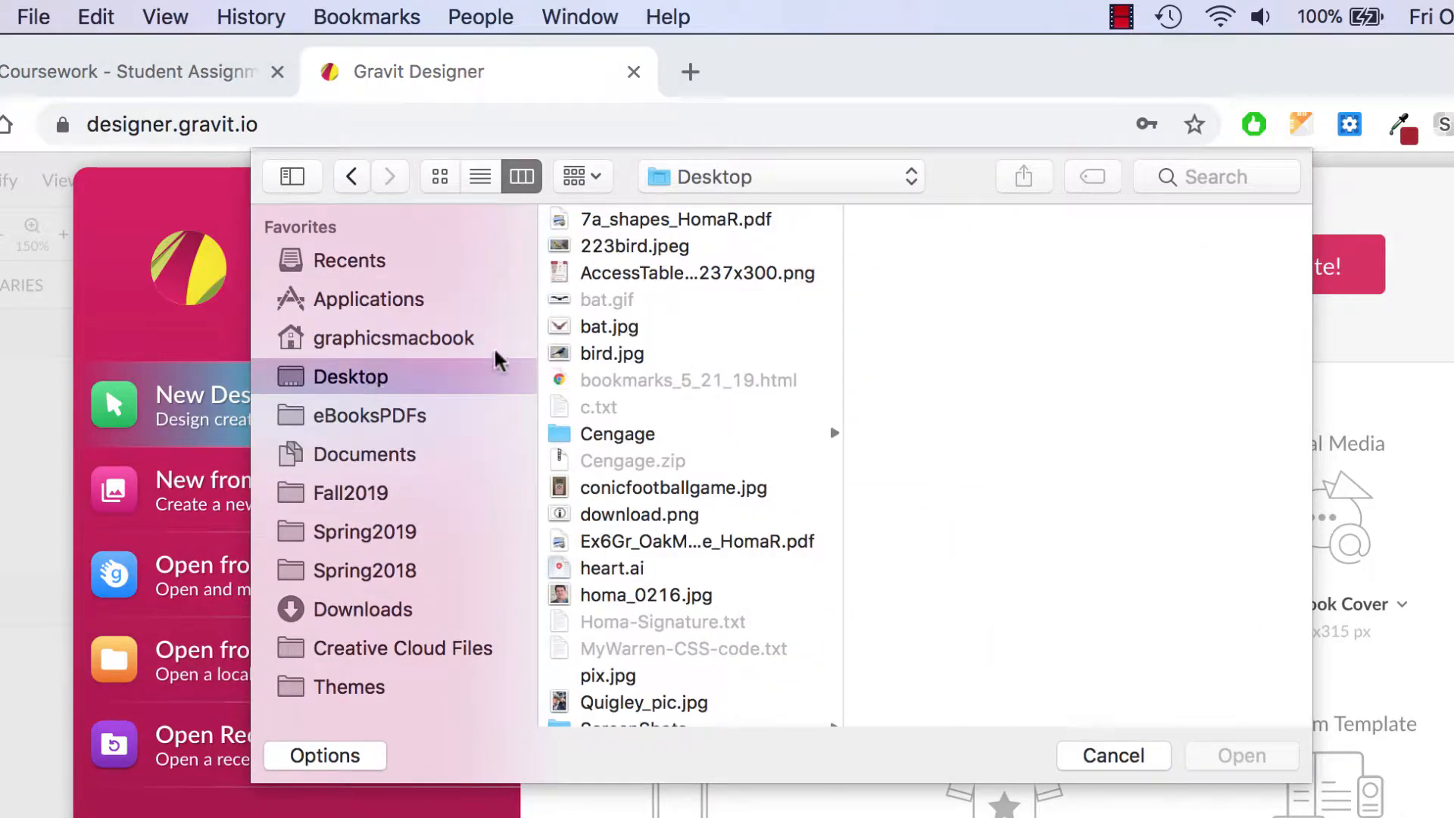
key("Down")
left_click(1238, 756)
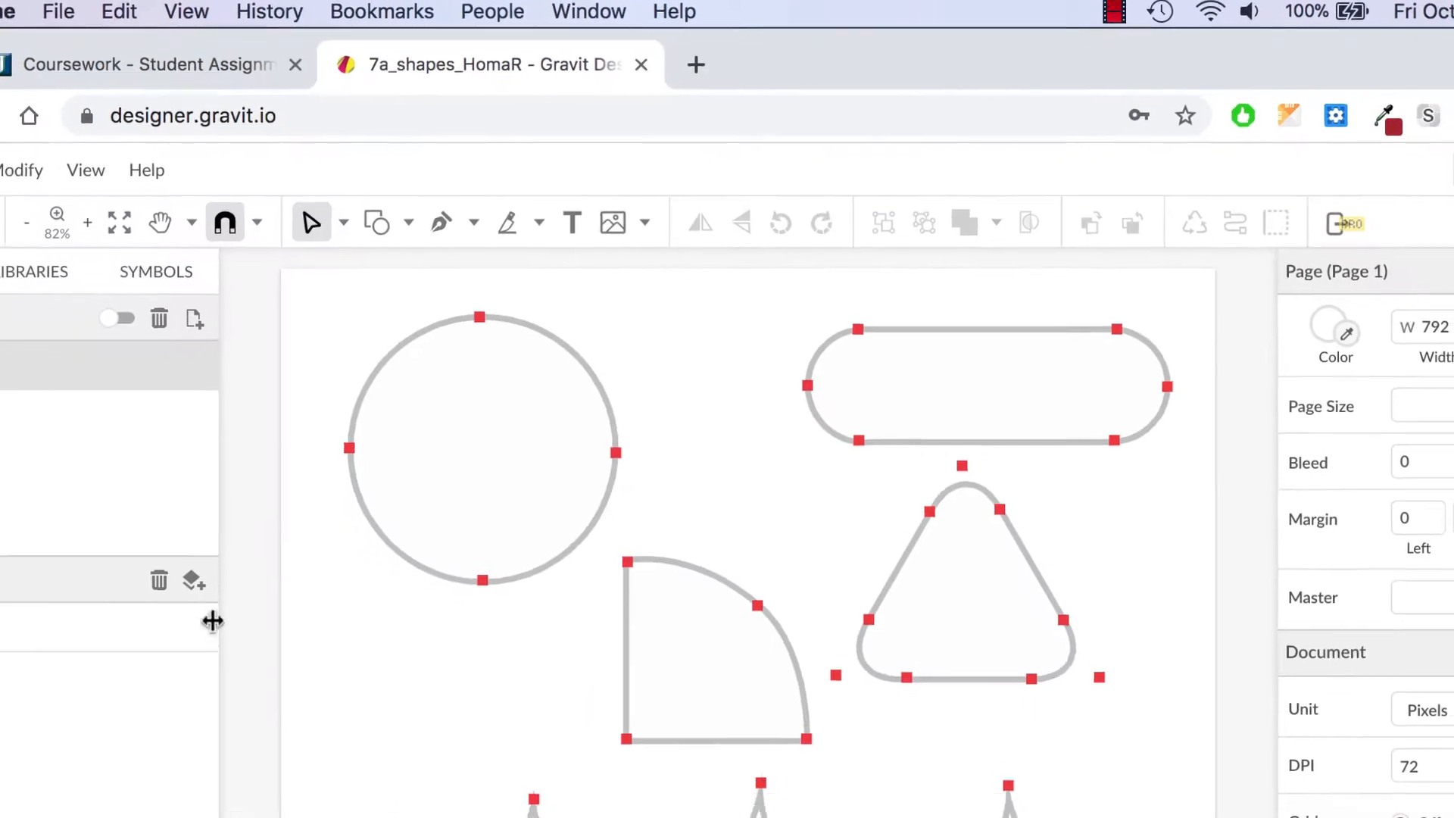
Step: Lock the template's Path layer and switch to the Pen path tool
left_click(270, 519)
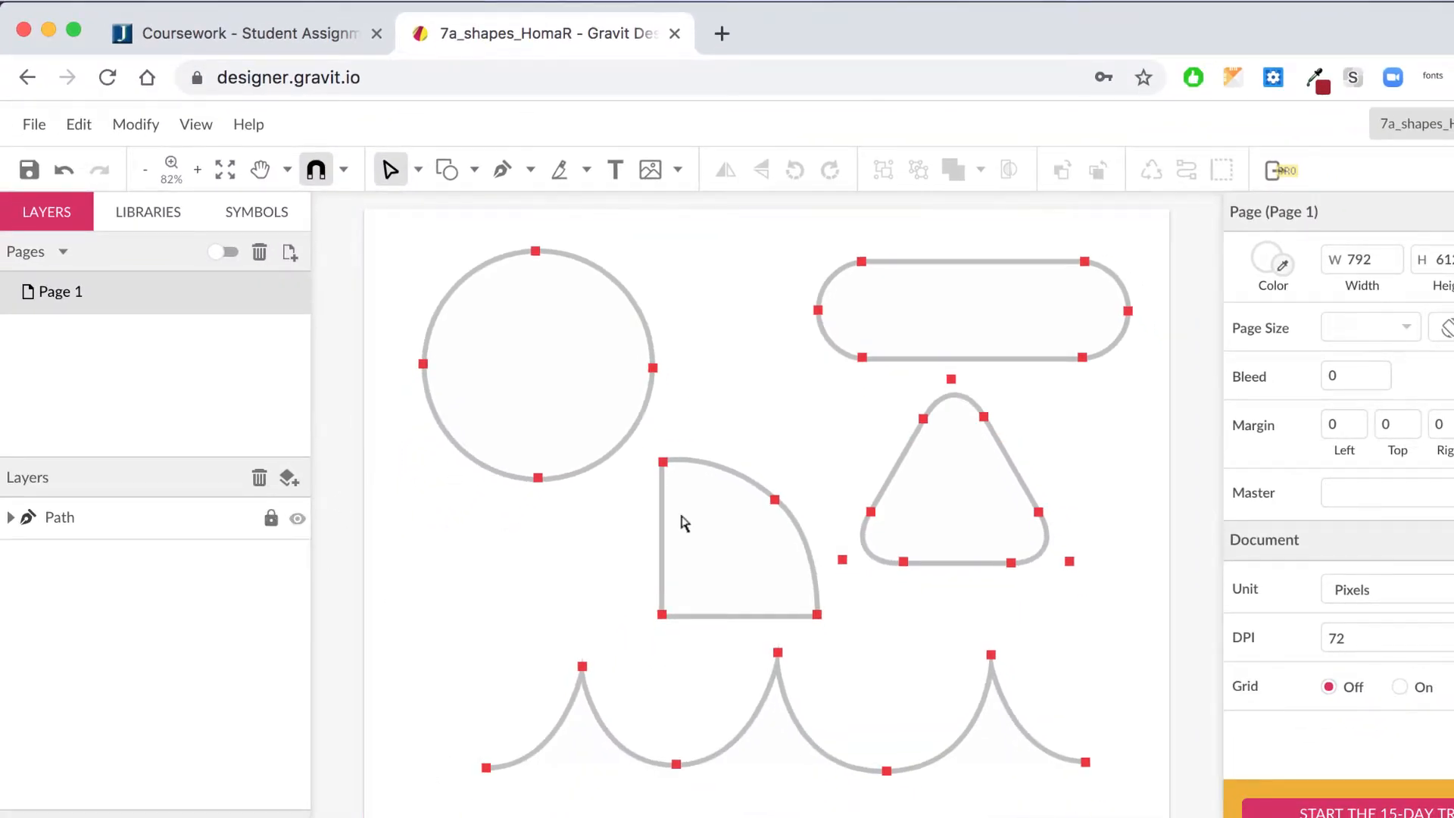
left_click(11, 519)
left_click(10, 518)
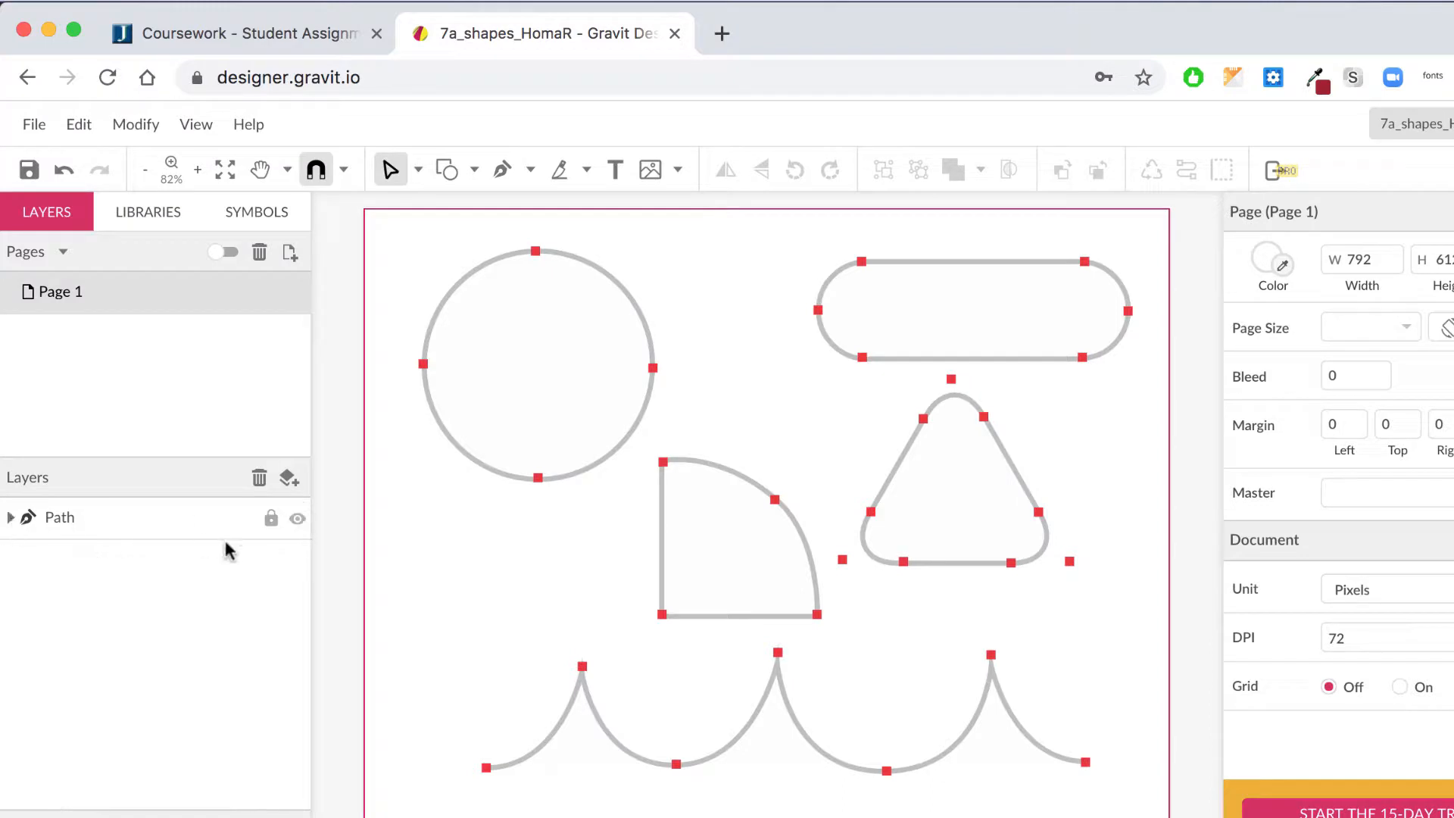
left_click(270, 520)
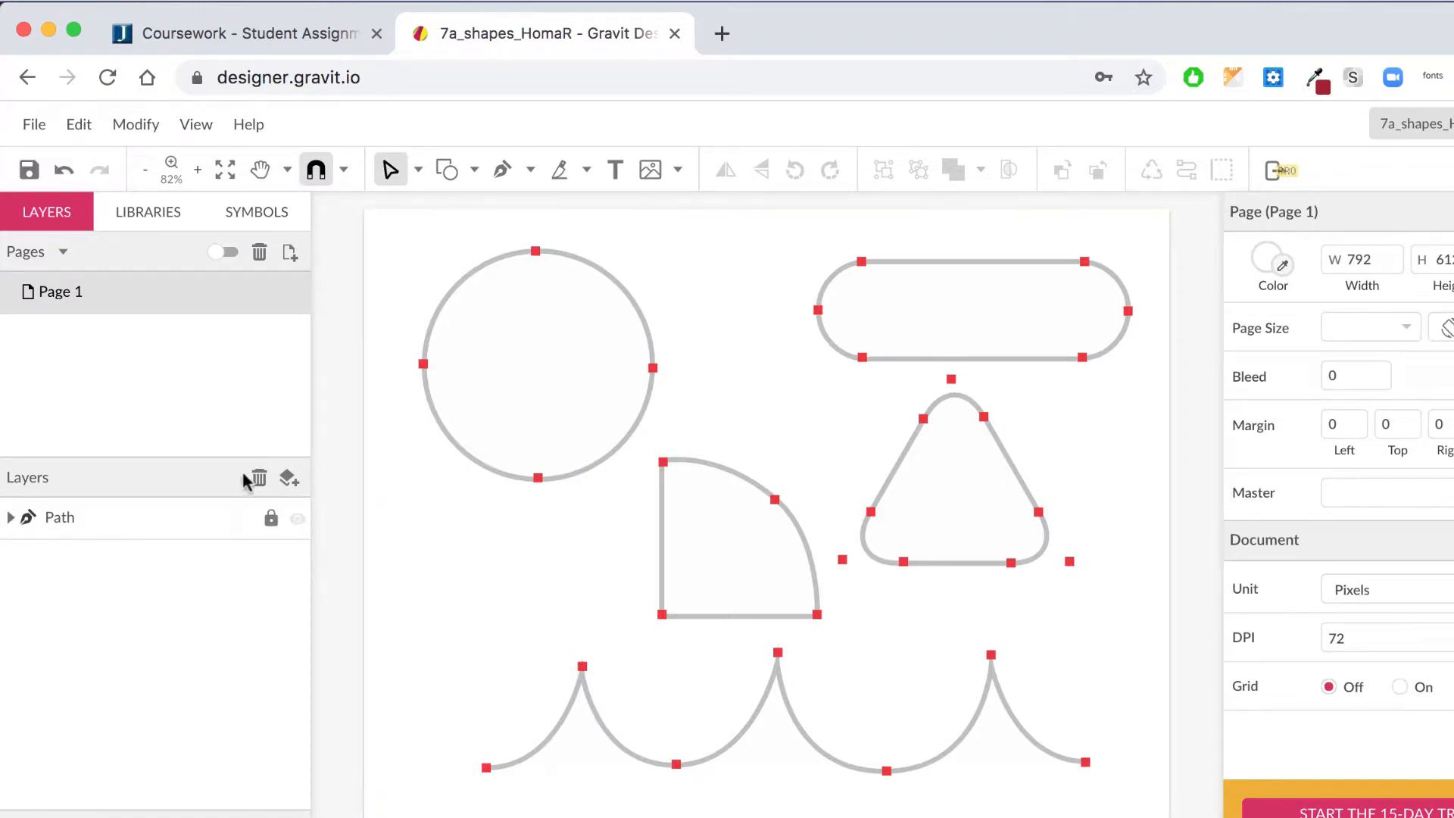
left_click(502, 171)
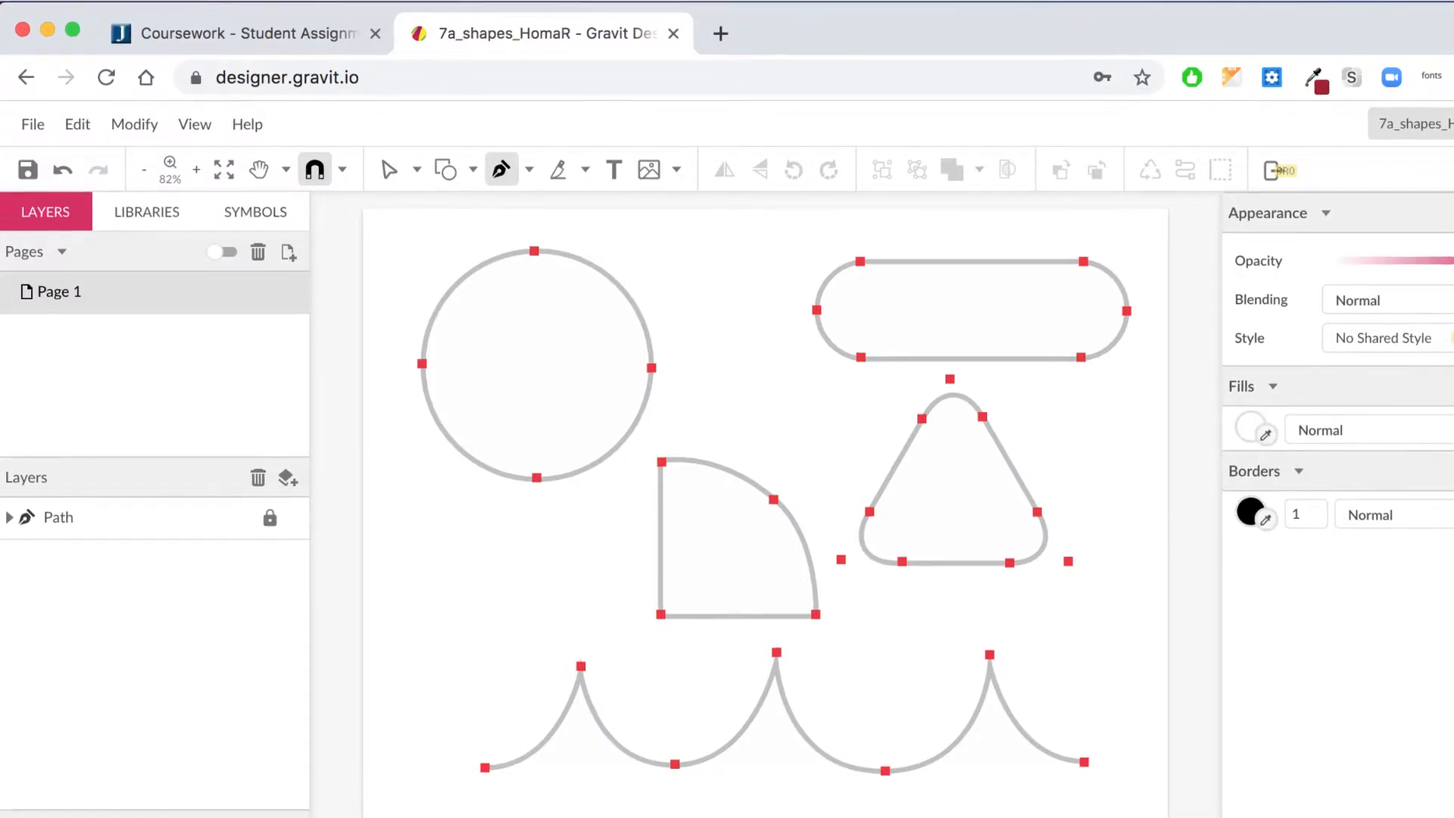
left_click(1392, 455)
Step: Set new paths to 0% fill opacity with a purple #9900FF border
left_click(1435, 456)
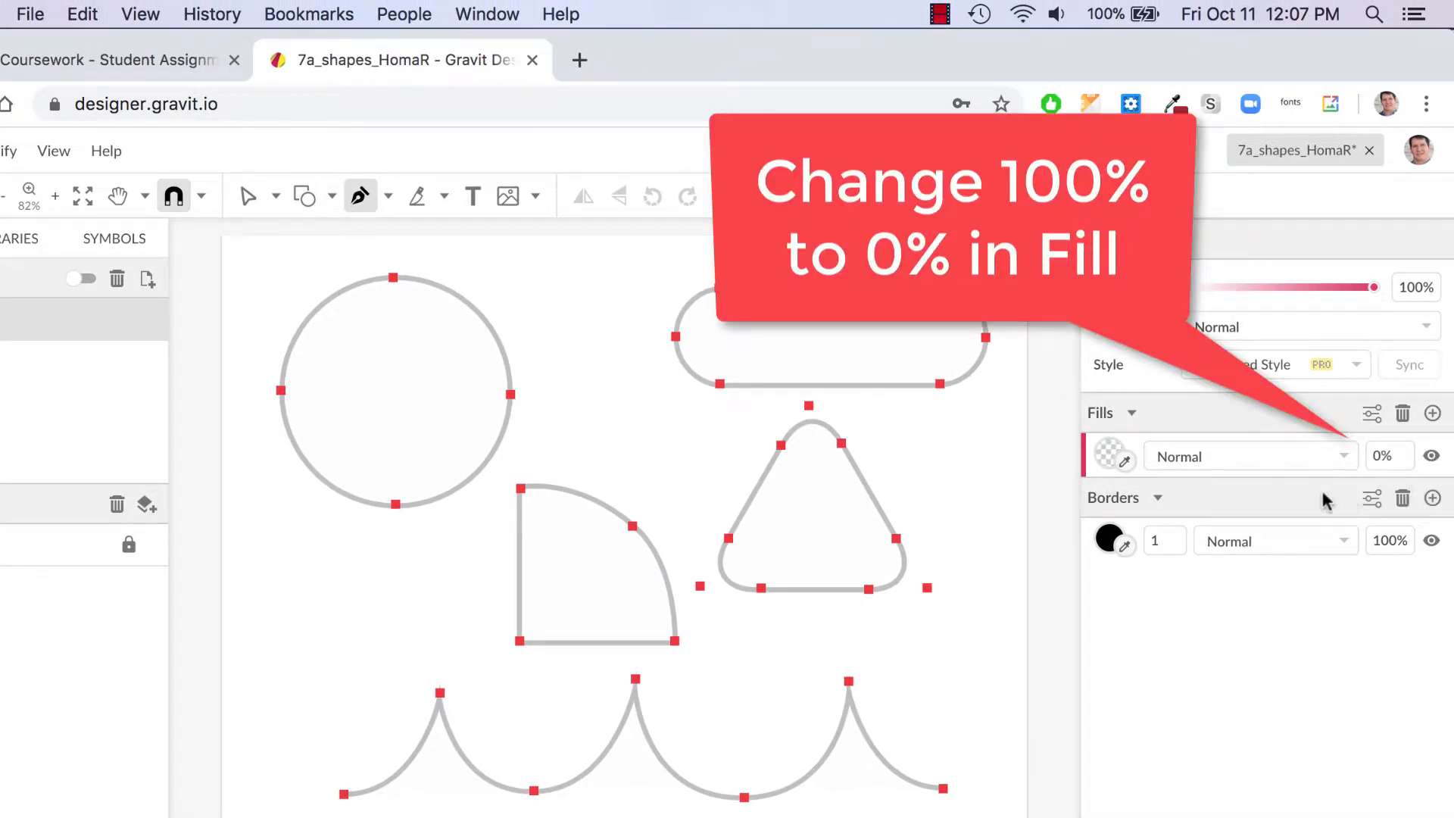
left_click(1112, 540)
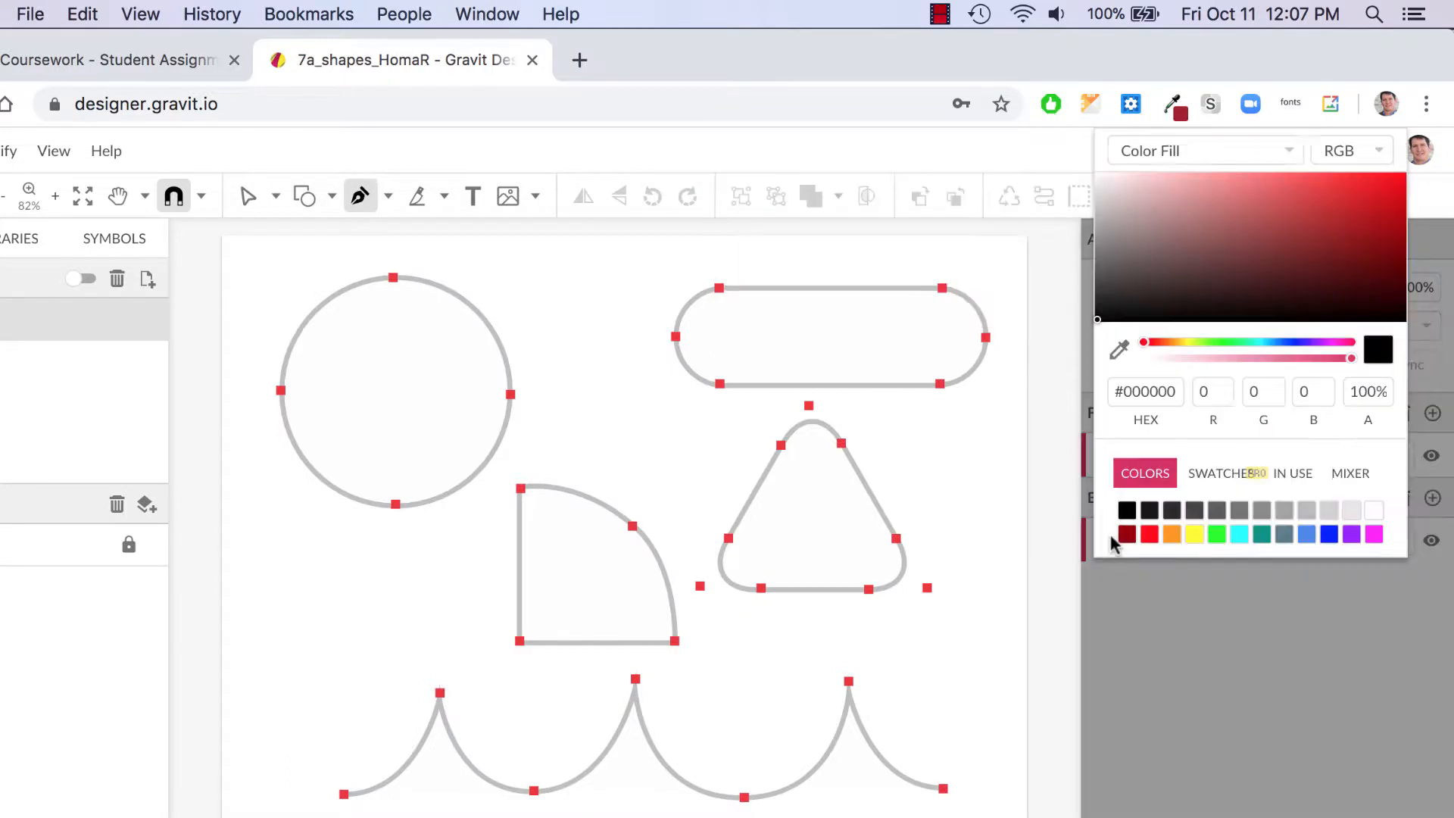
left_click(1353, 535)
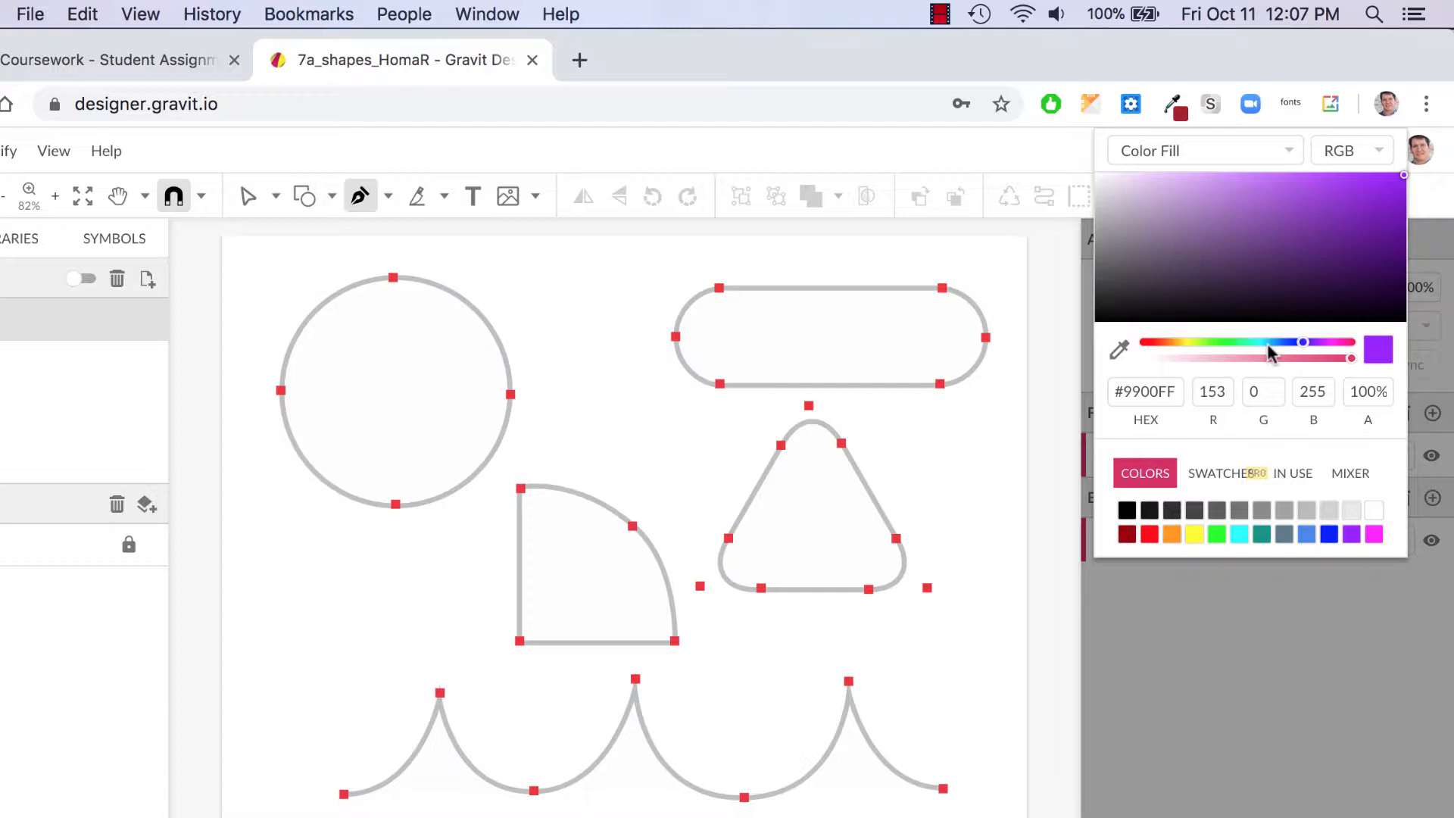
left_click(1110, 565)
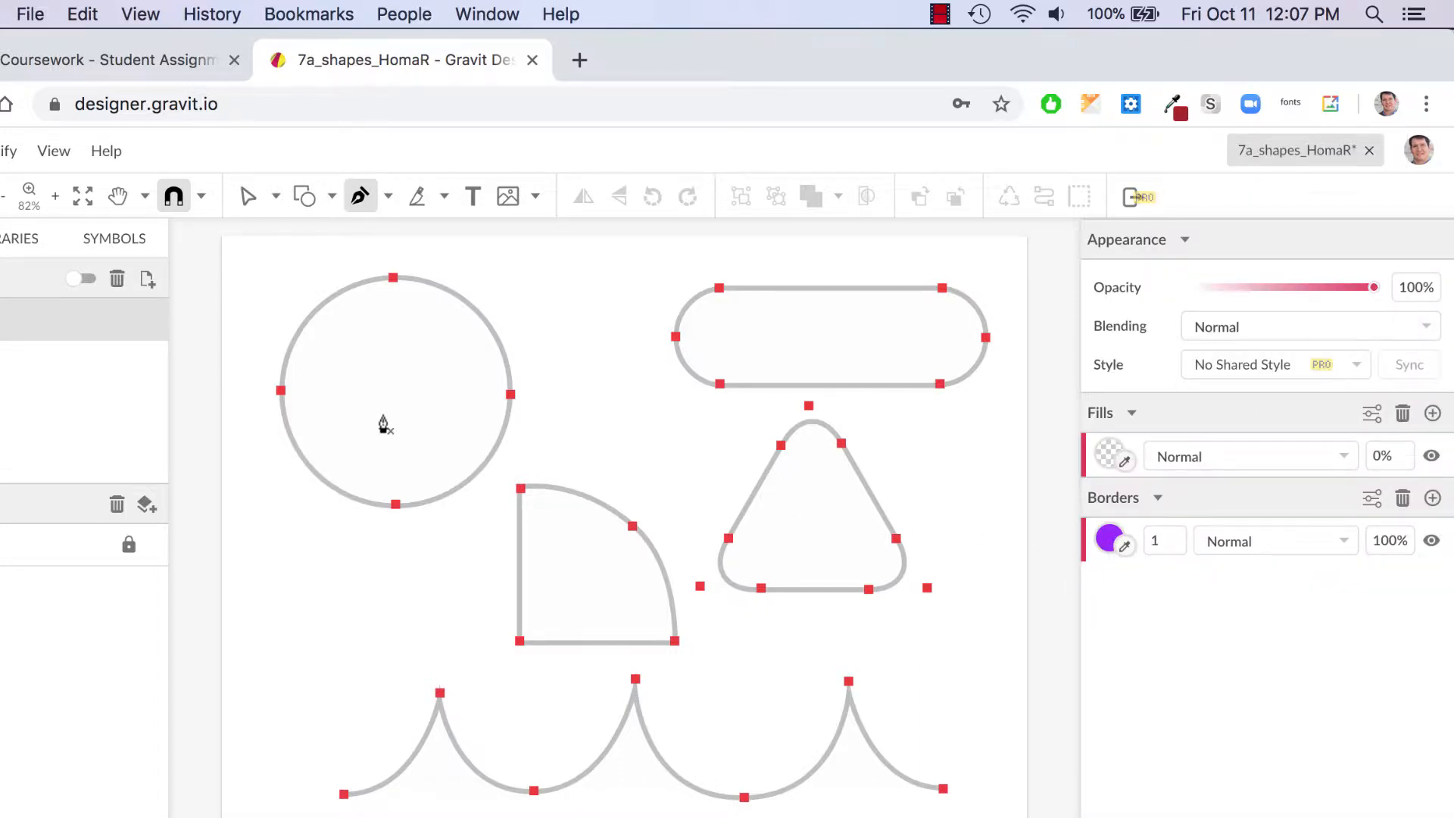
Step: Zoom in to 150% and pan to the template shapes
key("super+1")
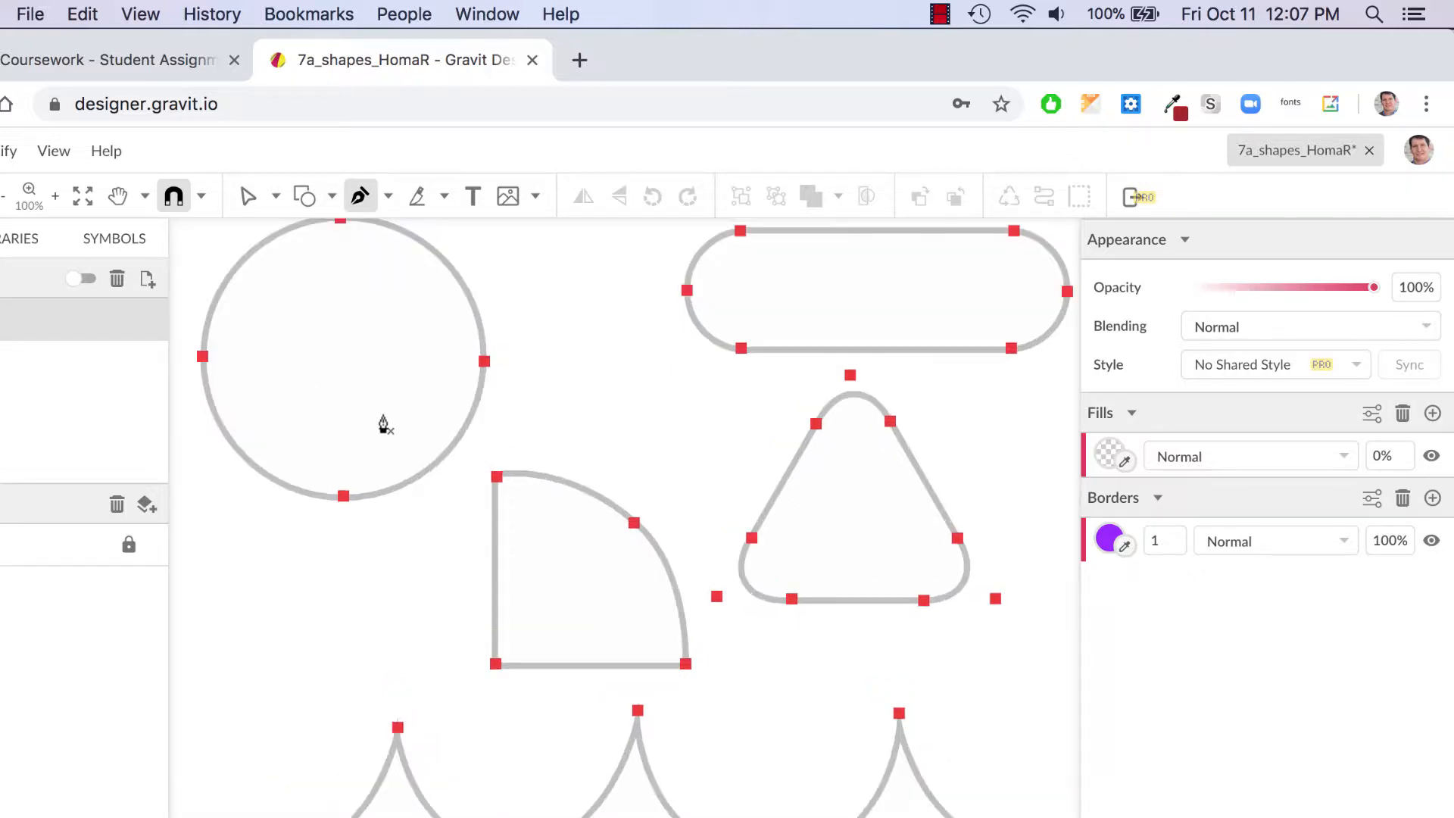
key("super+equal")
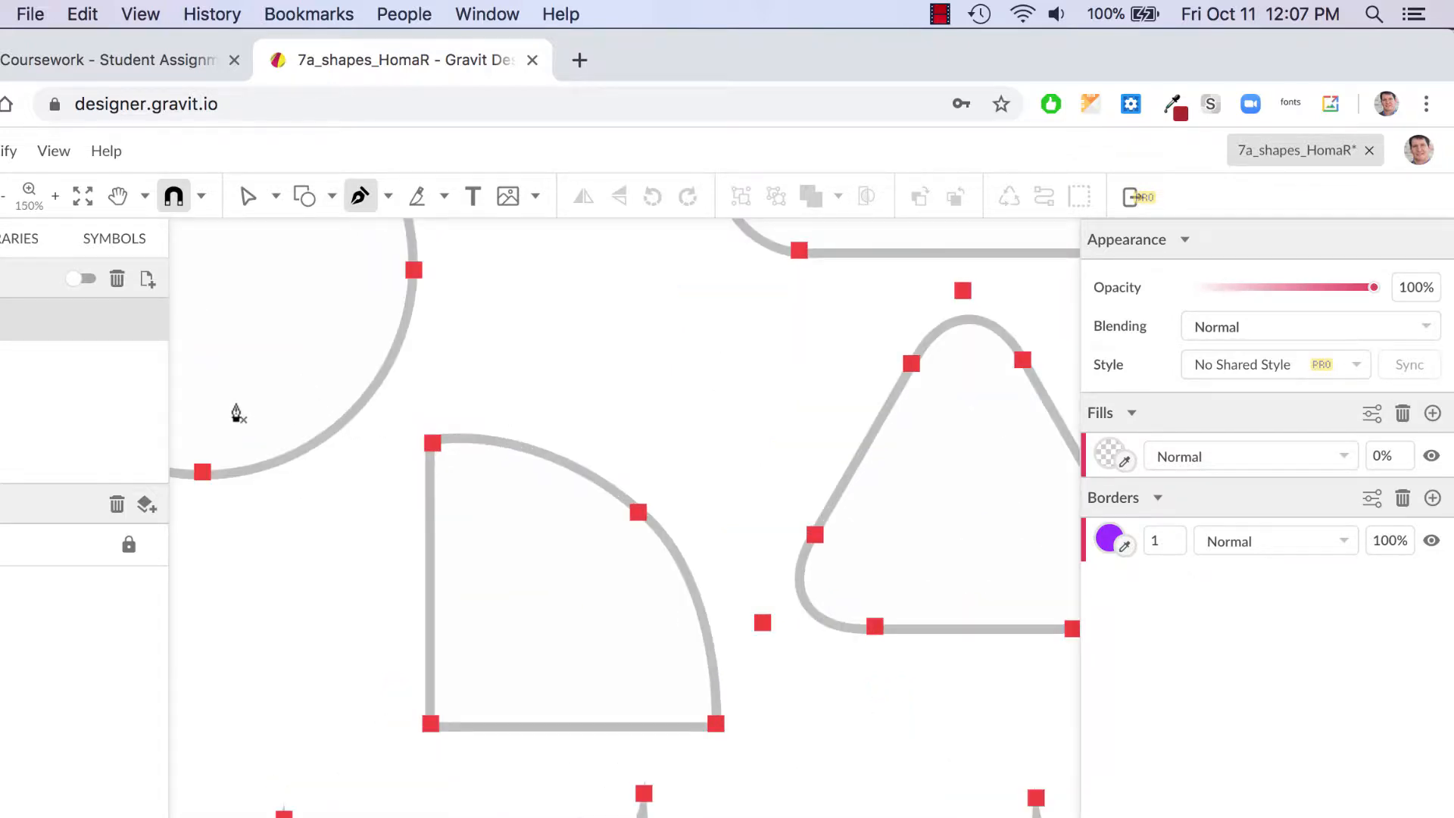
scroll(237, 413, "left", 8)
scroll(236, 413, "up", 5)
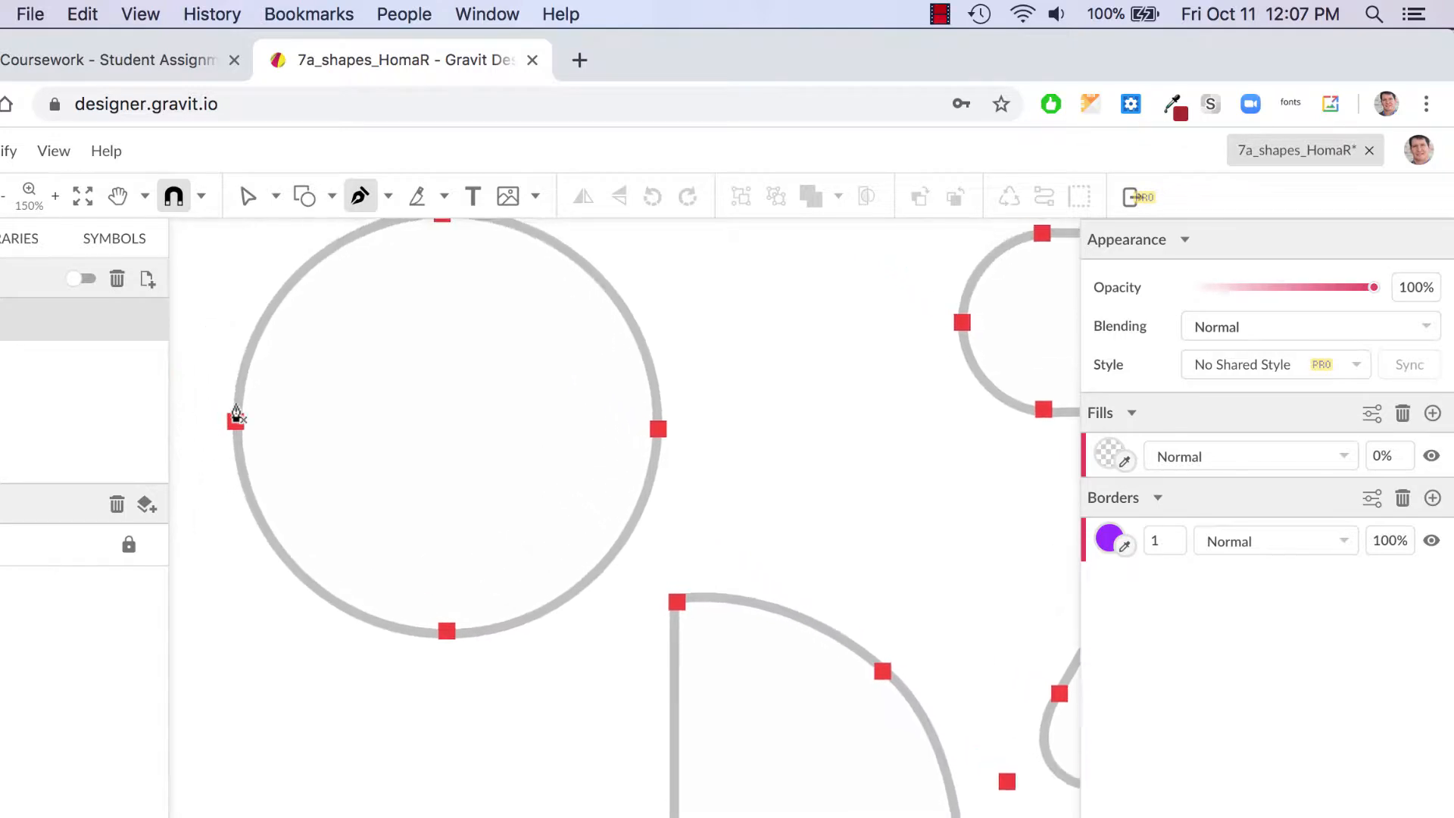
scroll(237, 415, "up", 3)
scroll(236, 415, "left", 1)
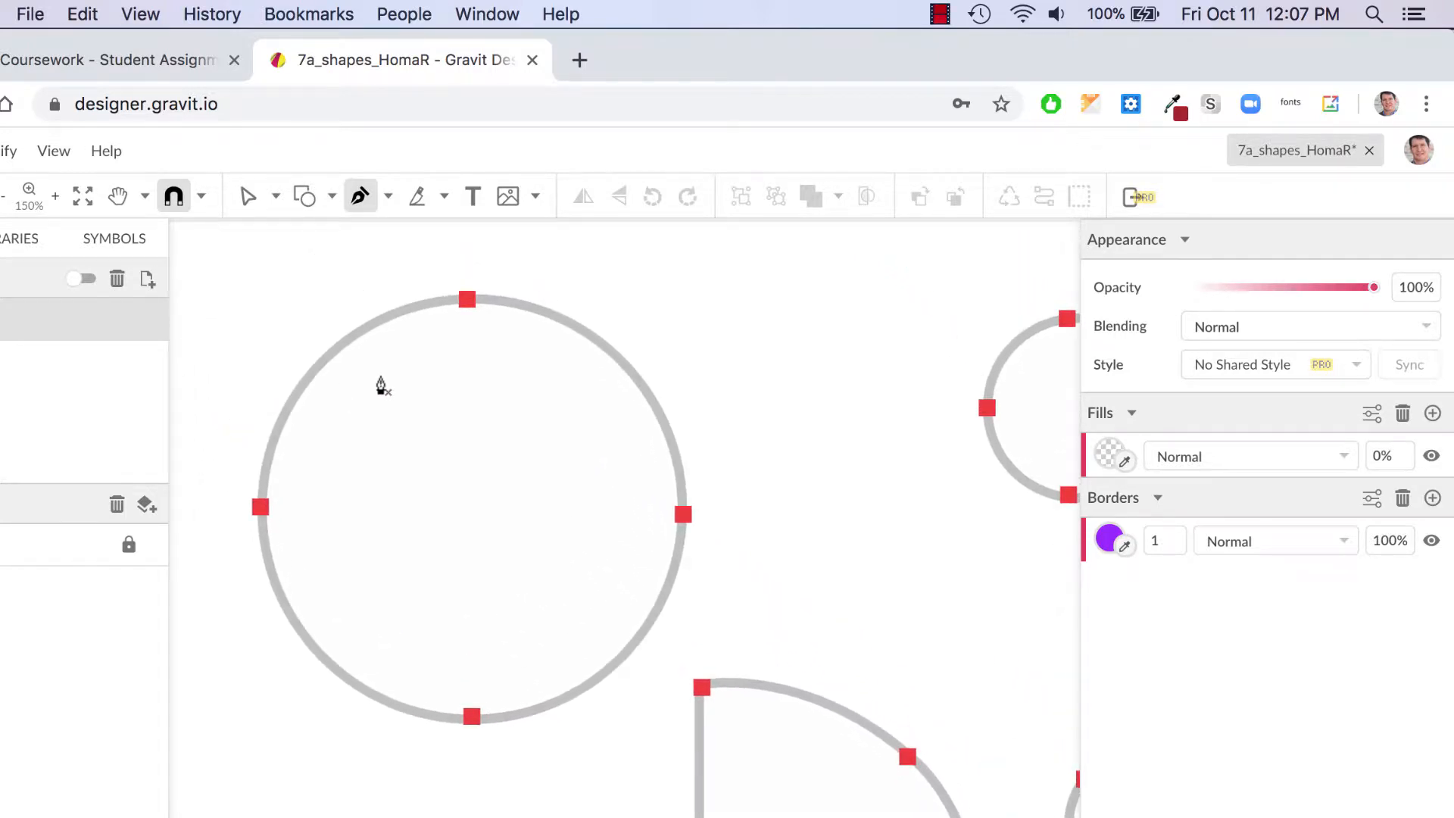
scroll(381, 386, "down", 1)
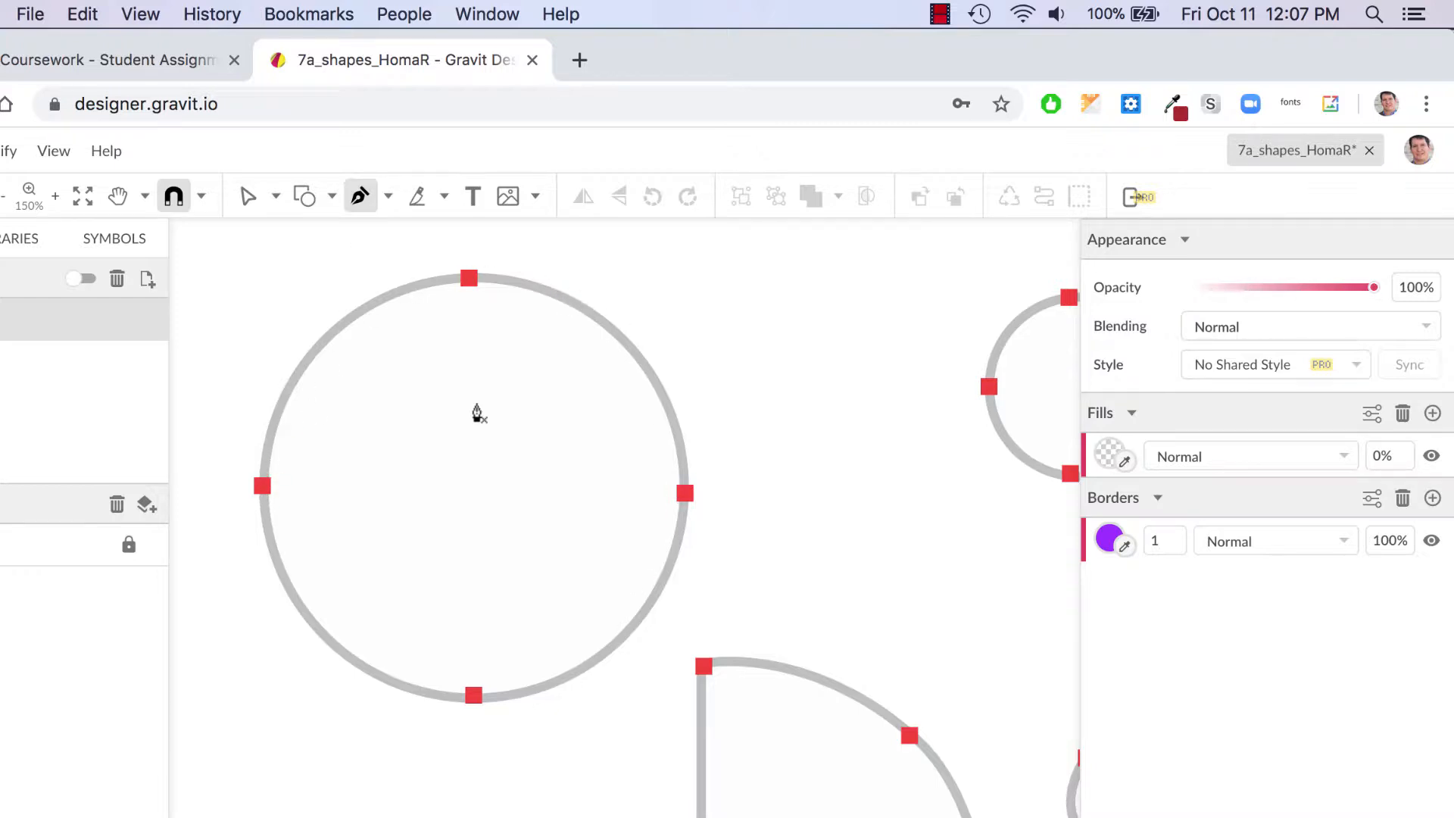
Step: Trace the circle with a closed curved path through its left, top, right and bottom points
left_click_drag(262, 489, 258, 390)
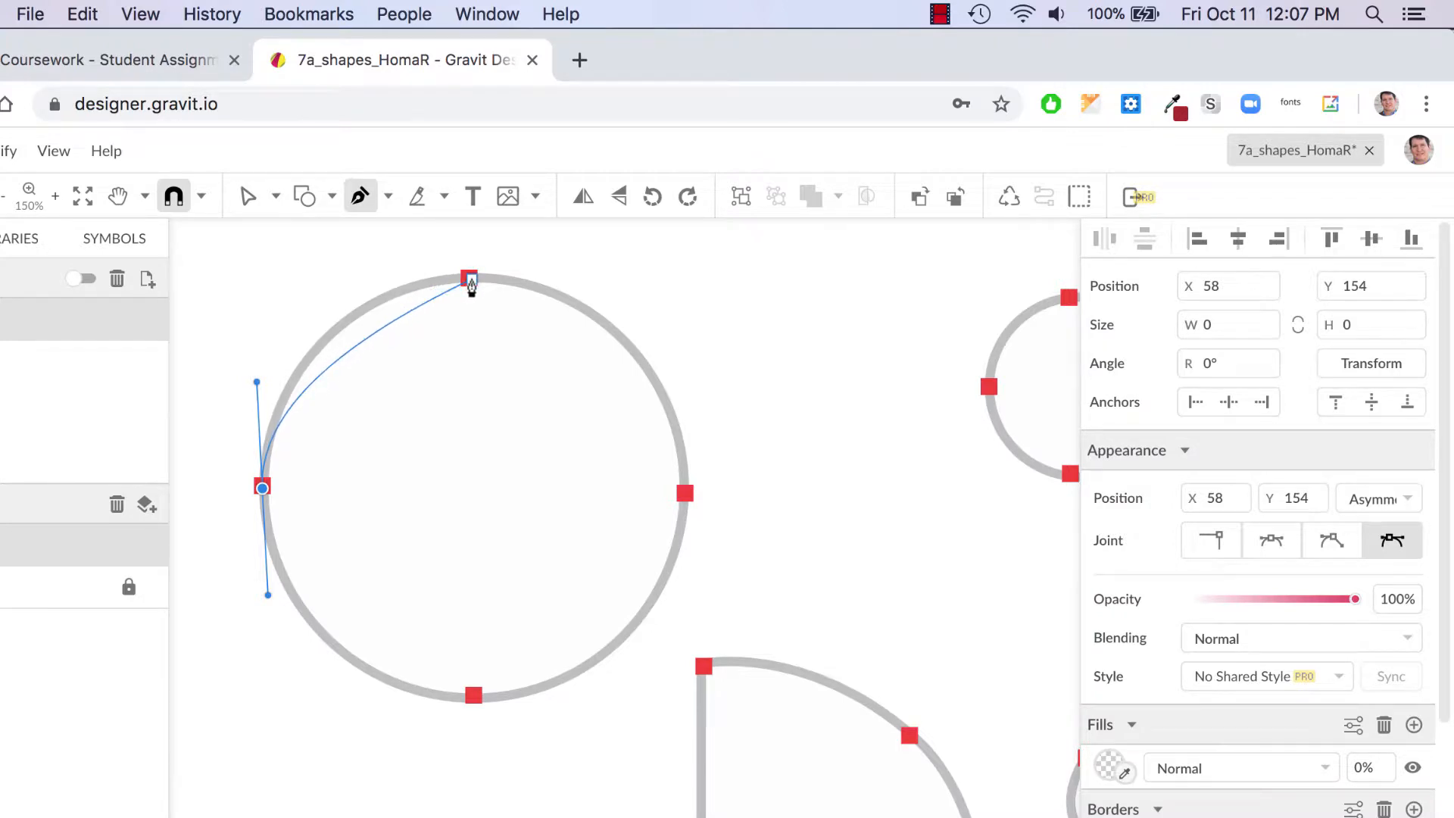
left_click_drag(470, 279, 512, 279)
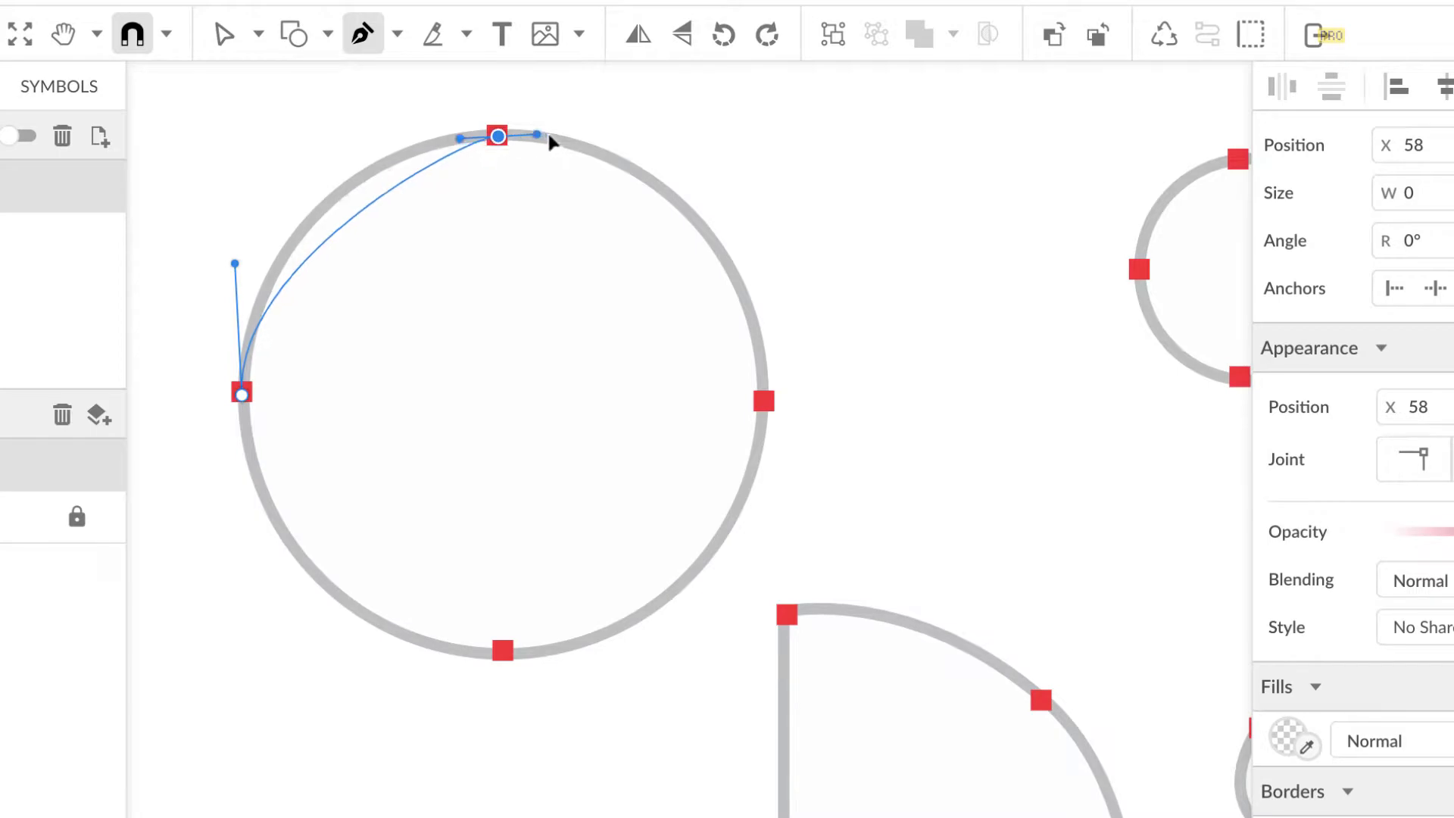
left_click_drag(550, 136, 621, 139)
left_click_drag(768, 407, 762, 575)
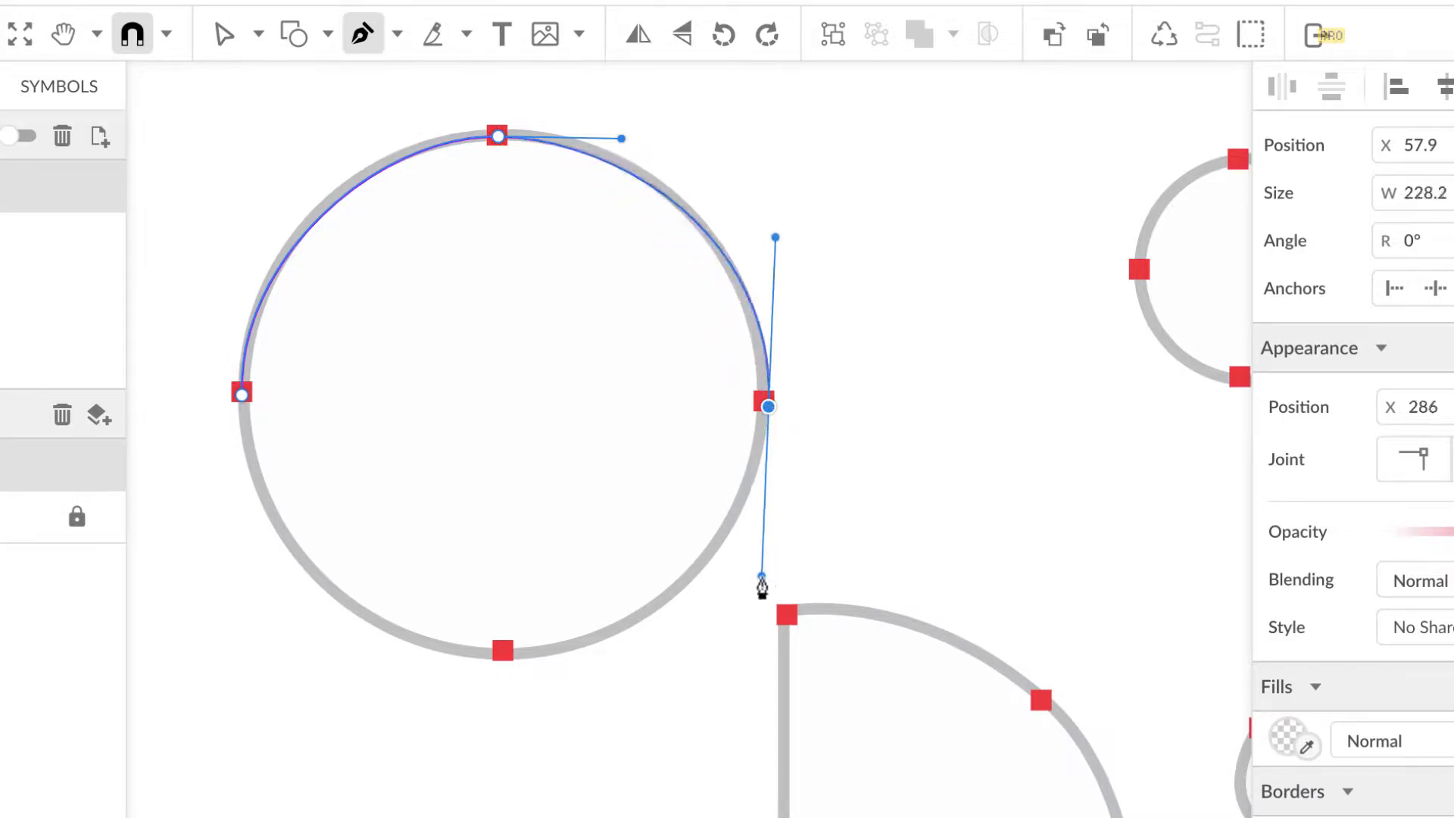
left_click_drag(503, 654, 388, 654)
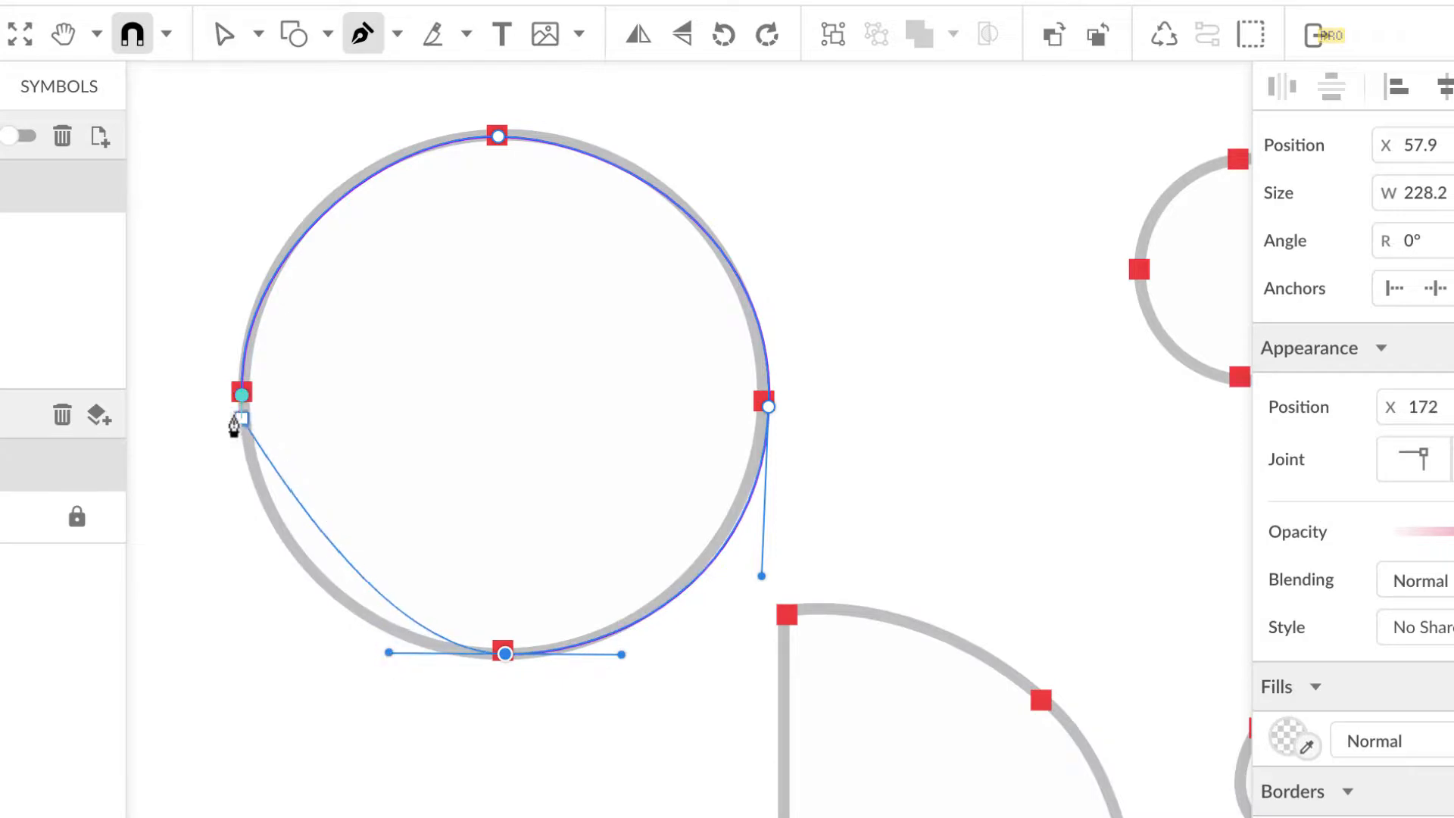
left_click_drag(242, 406, 237, 242)
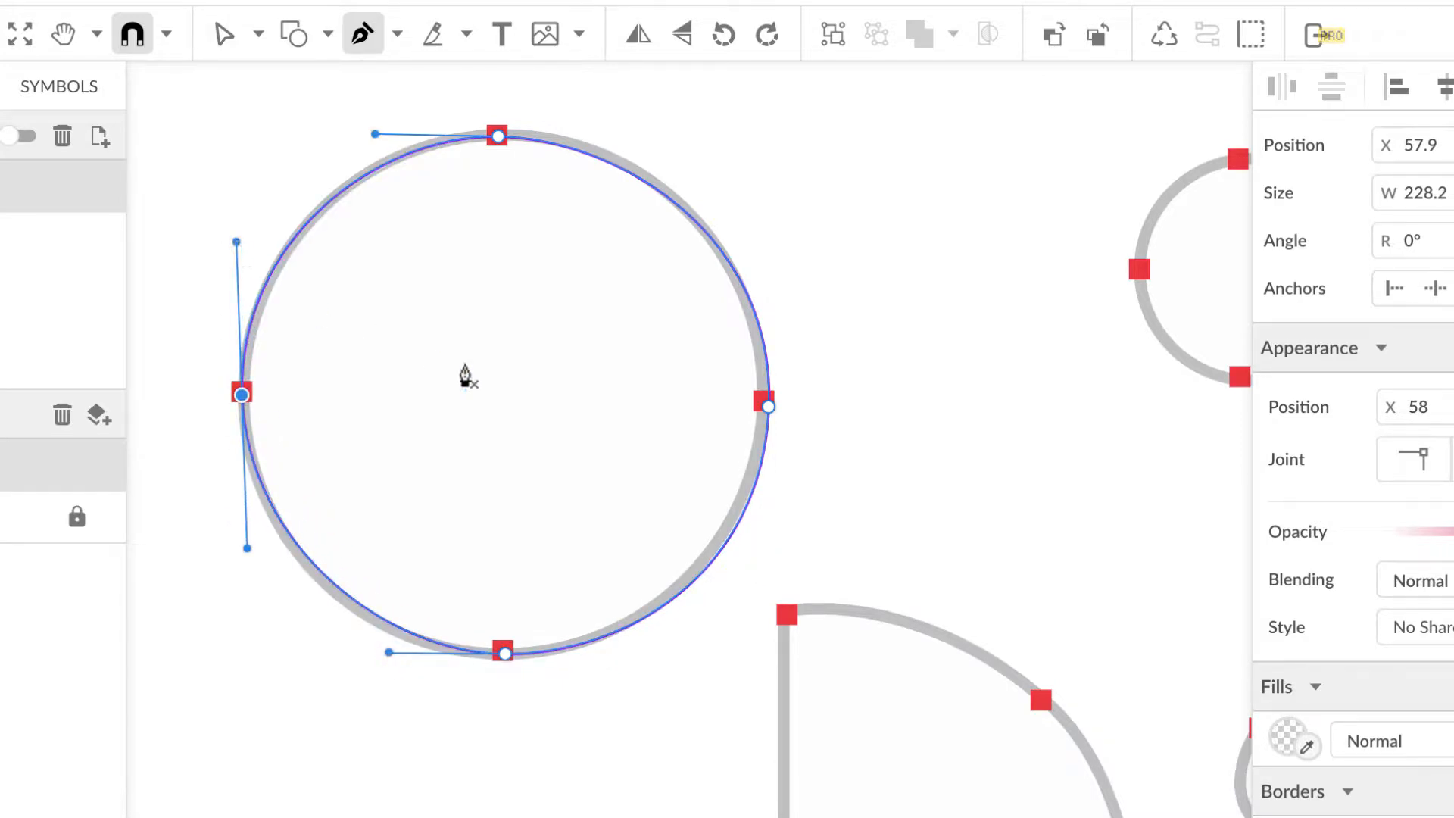
scroll(815, 309, "right", 10)
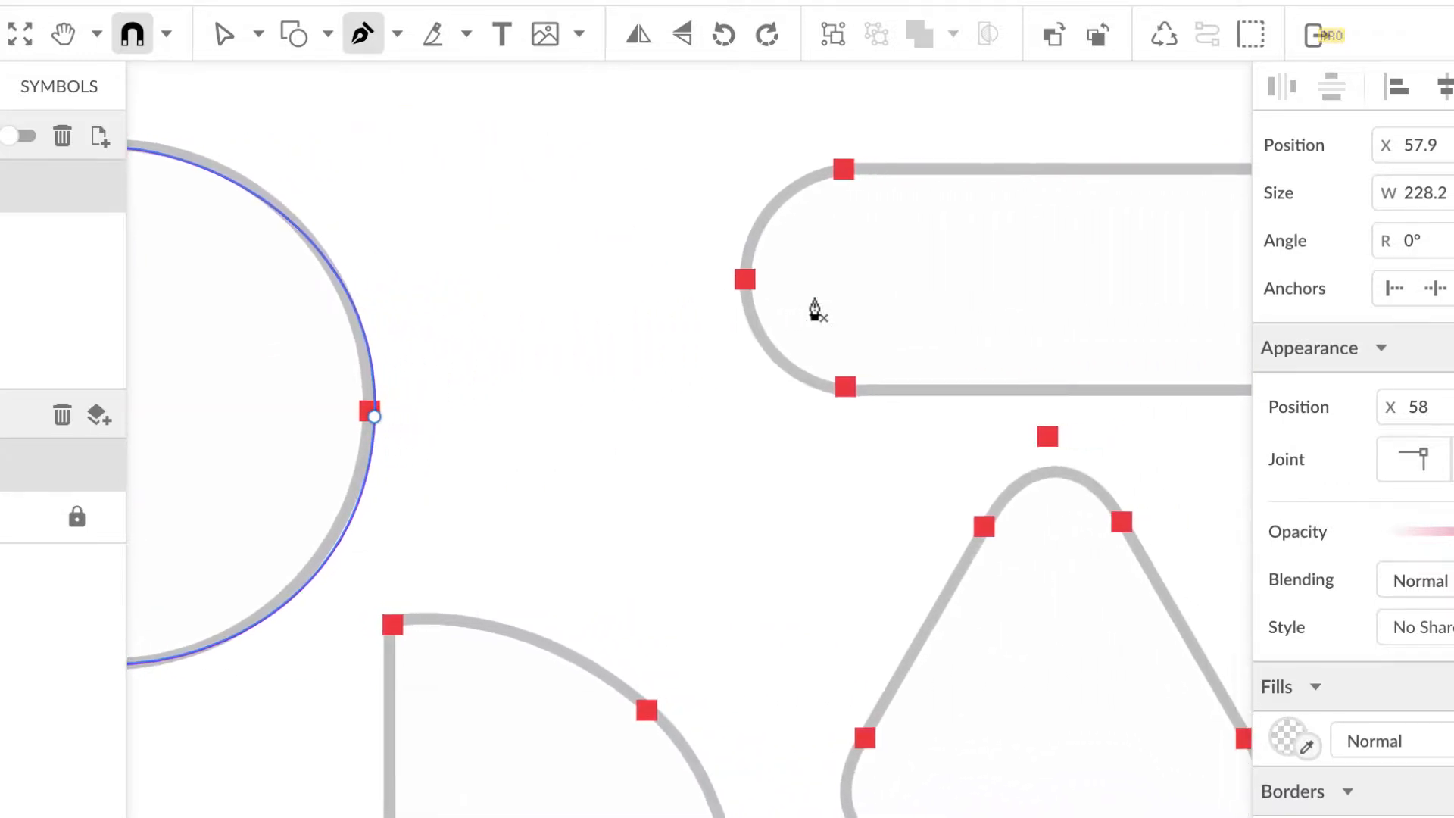
Step: Trace the pill with a closed path: straight top and bottom edges, curved rounded ends
scroll(815, 309, "right", 6)
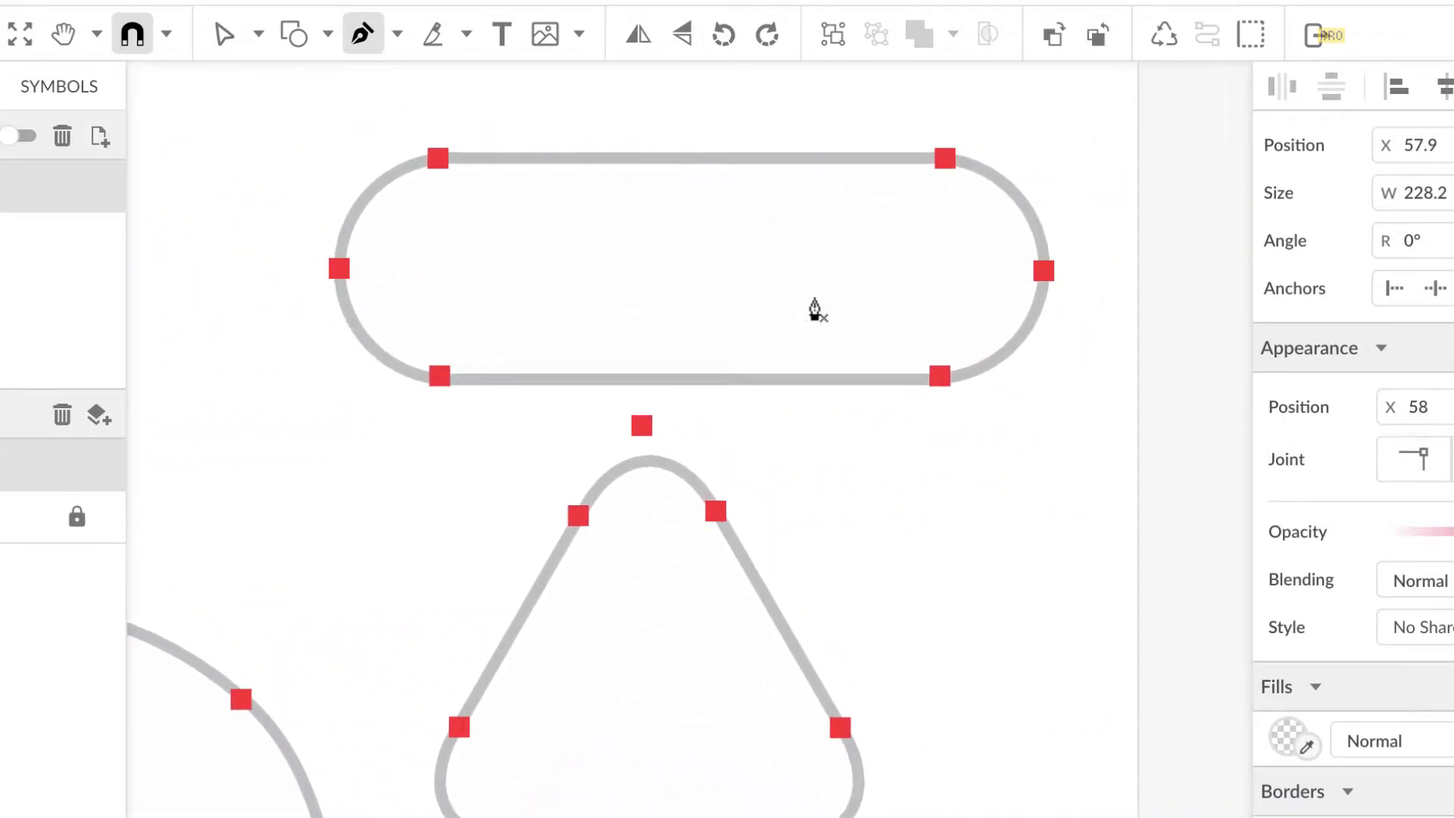
left_click(439, 163)
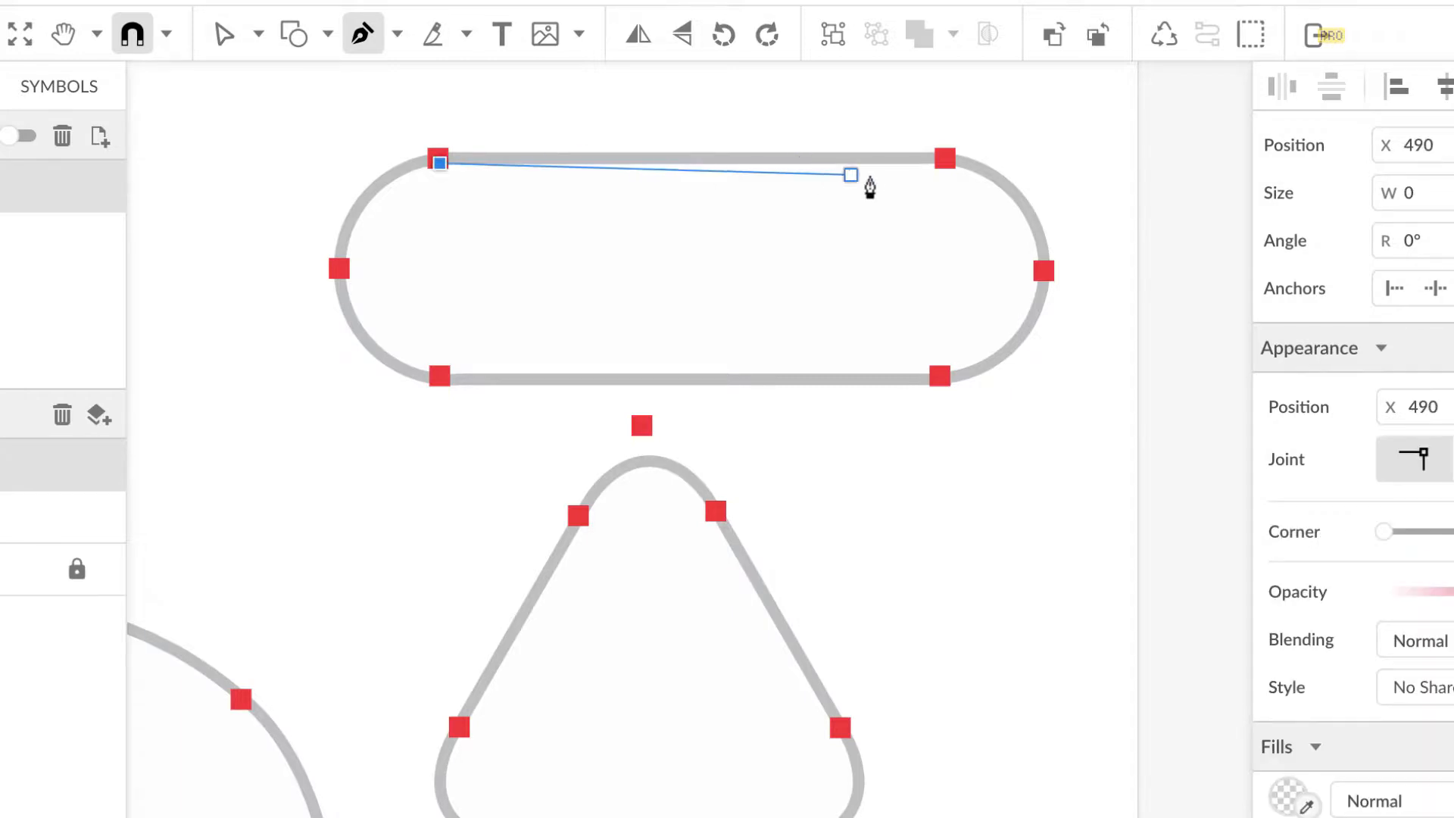
left_click(949, 163)
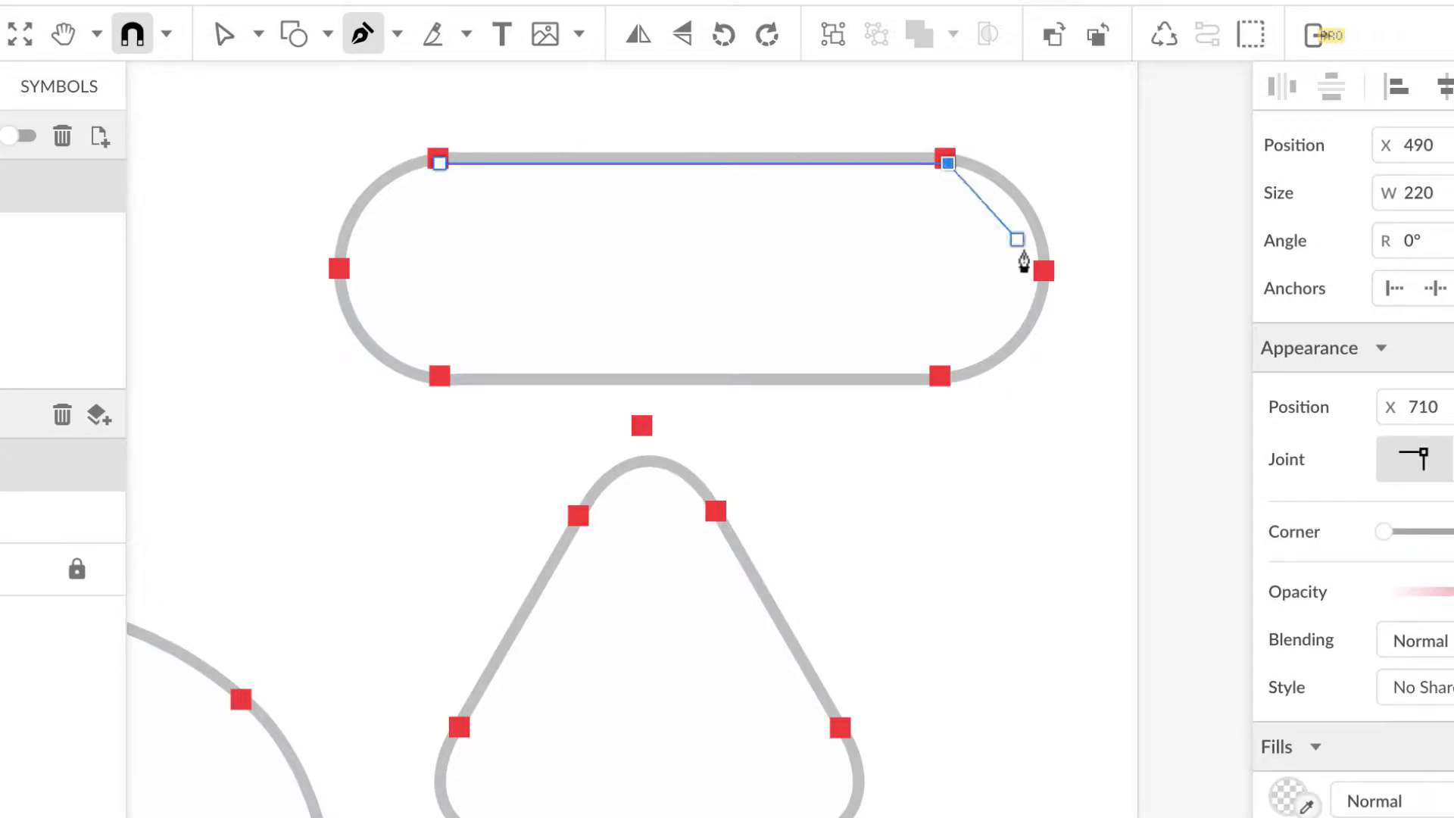
left_click_drag(1054, 279, 1048, 379)
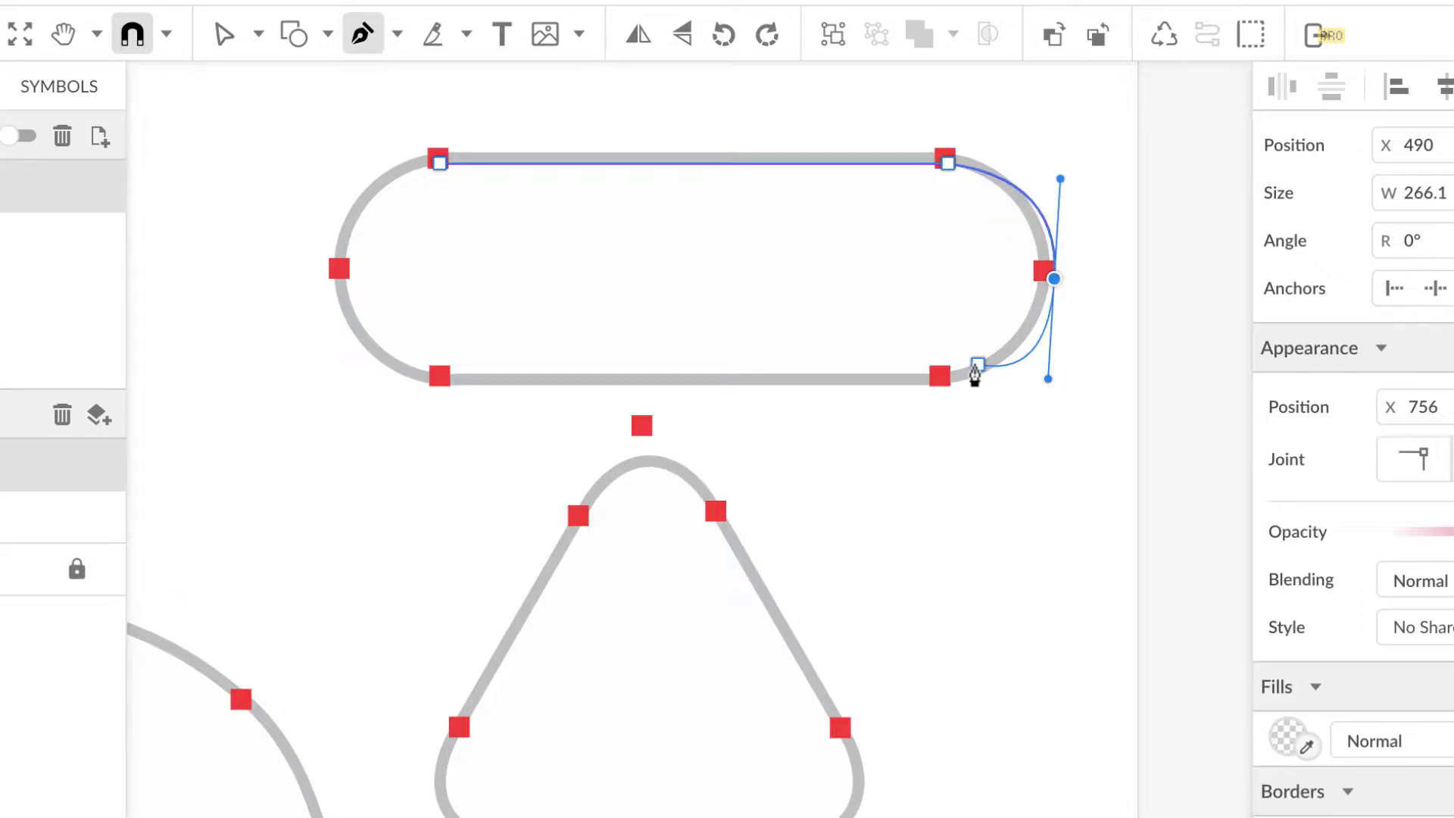
left_click(941, 378)
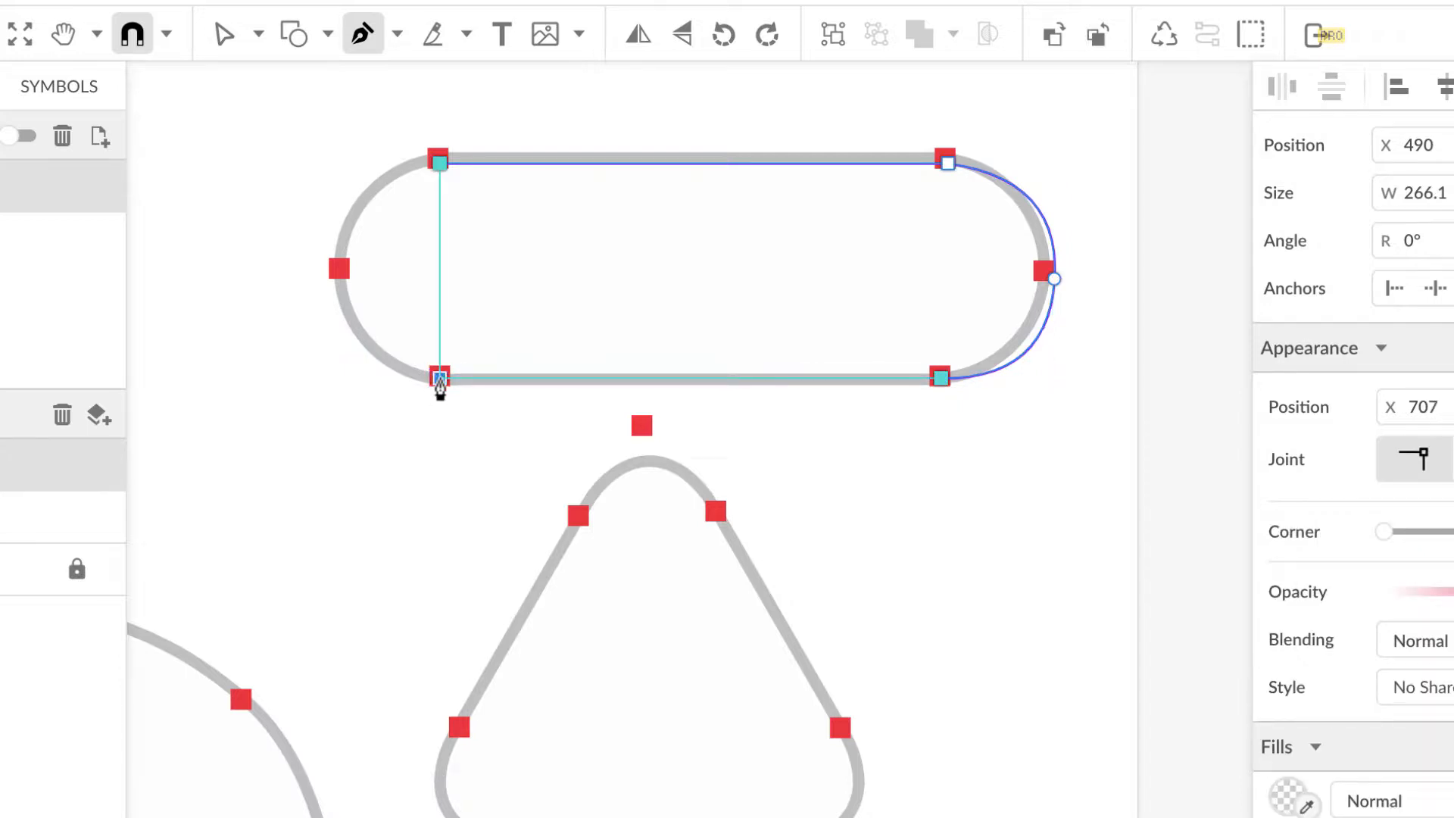
left_click(440, 378)
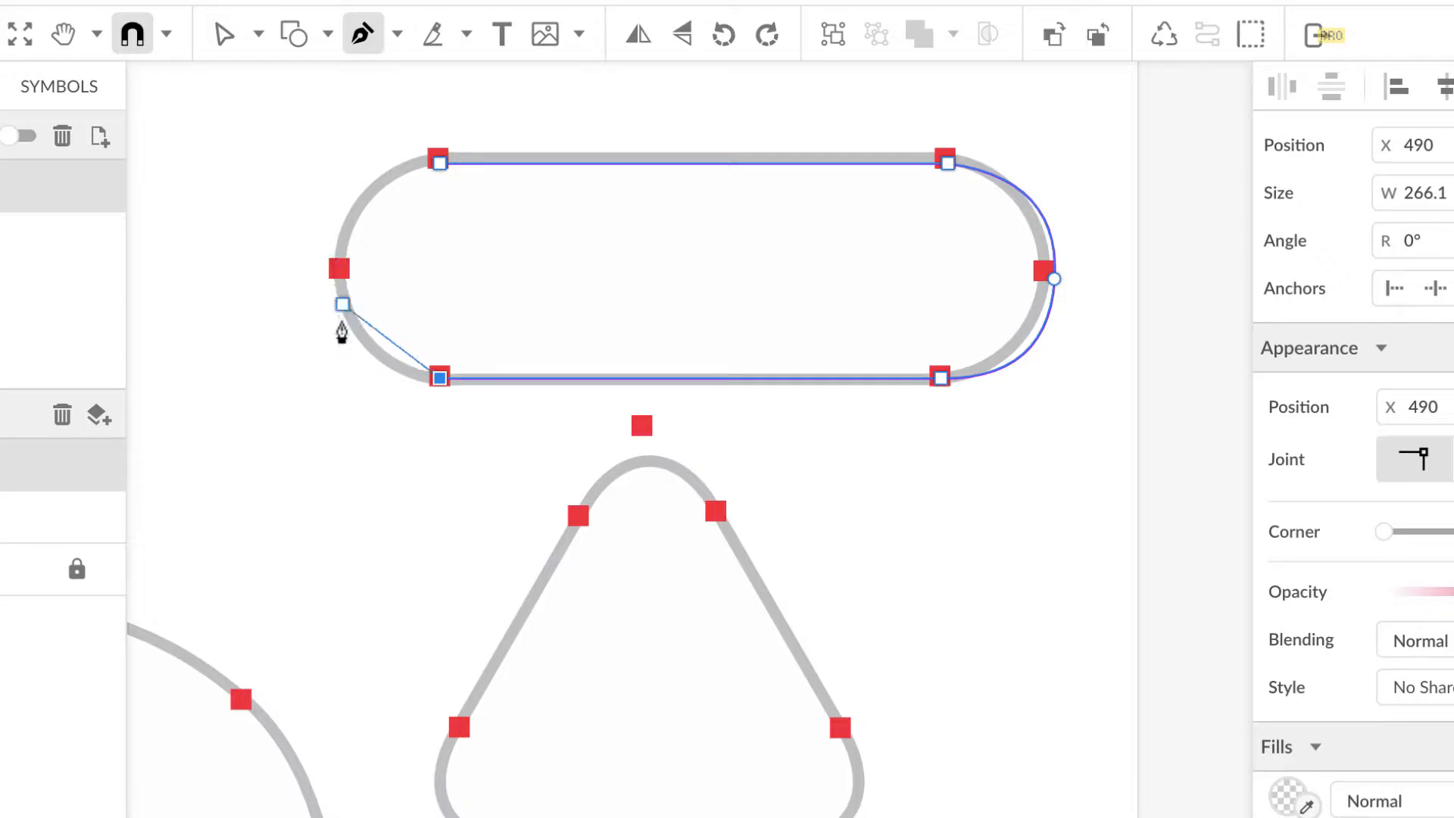
left_click(341, 271)
left_click_drag(341, 275, 335, 176)
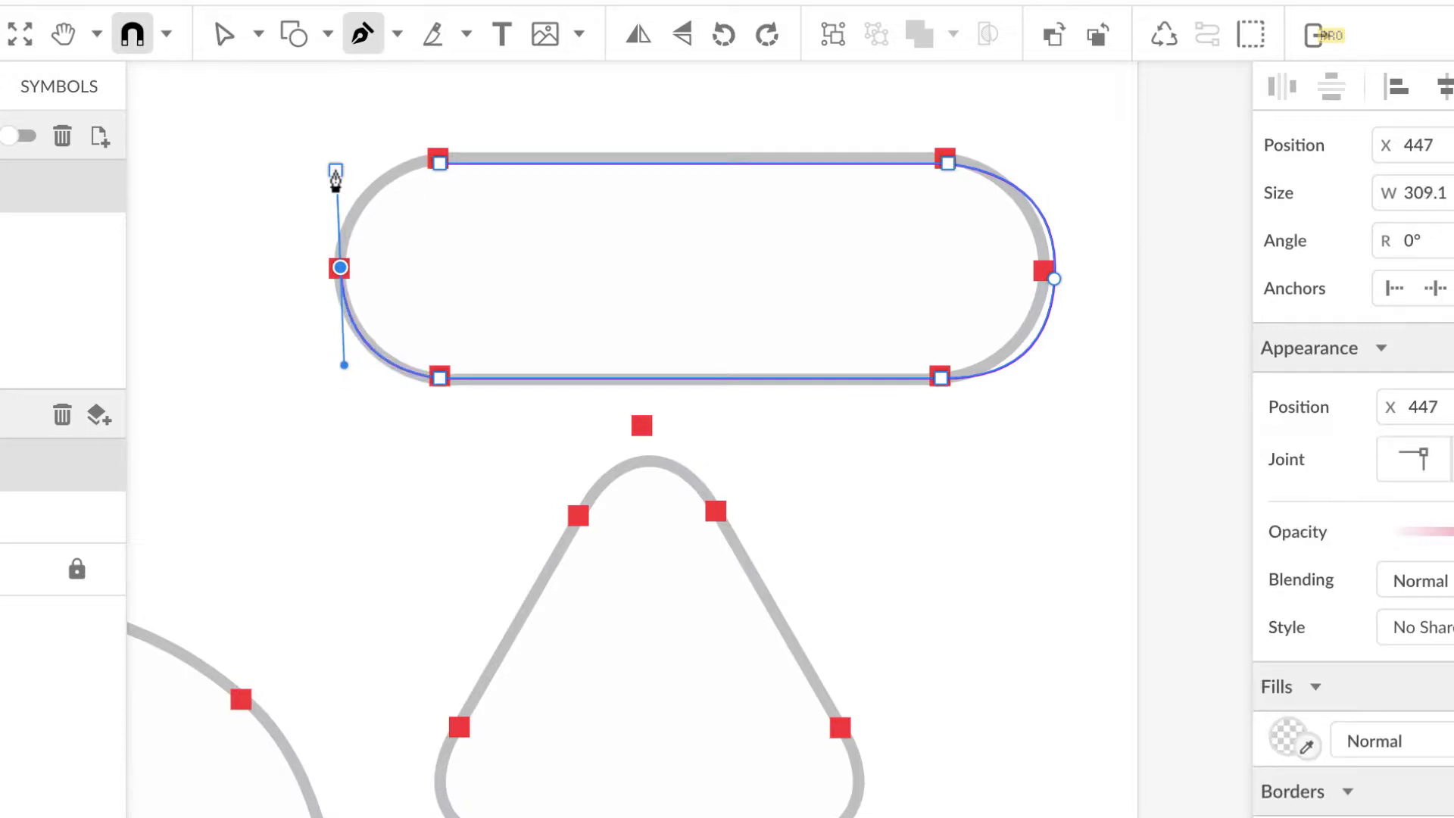
left_click(441, 175)
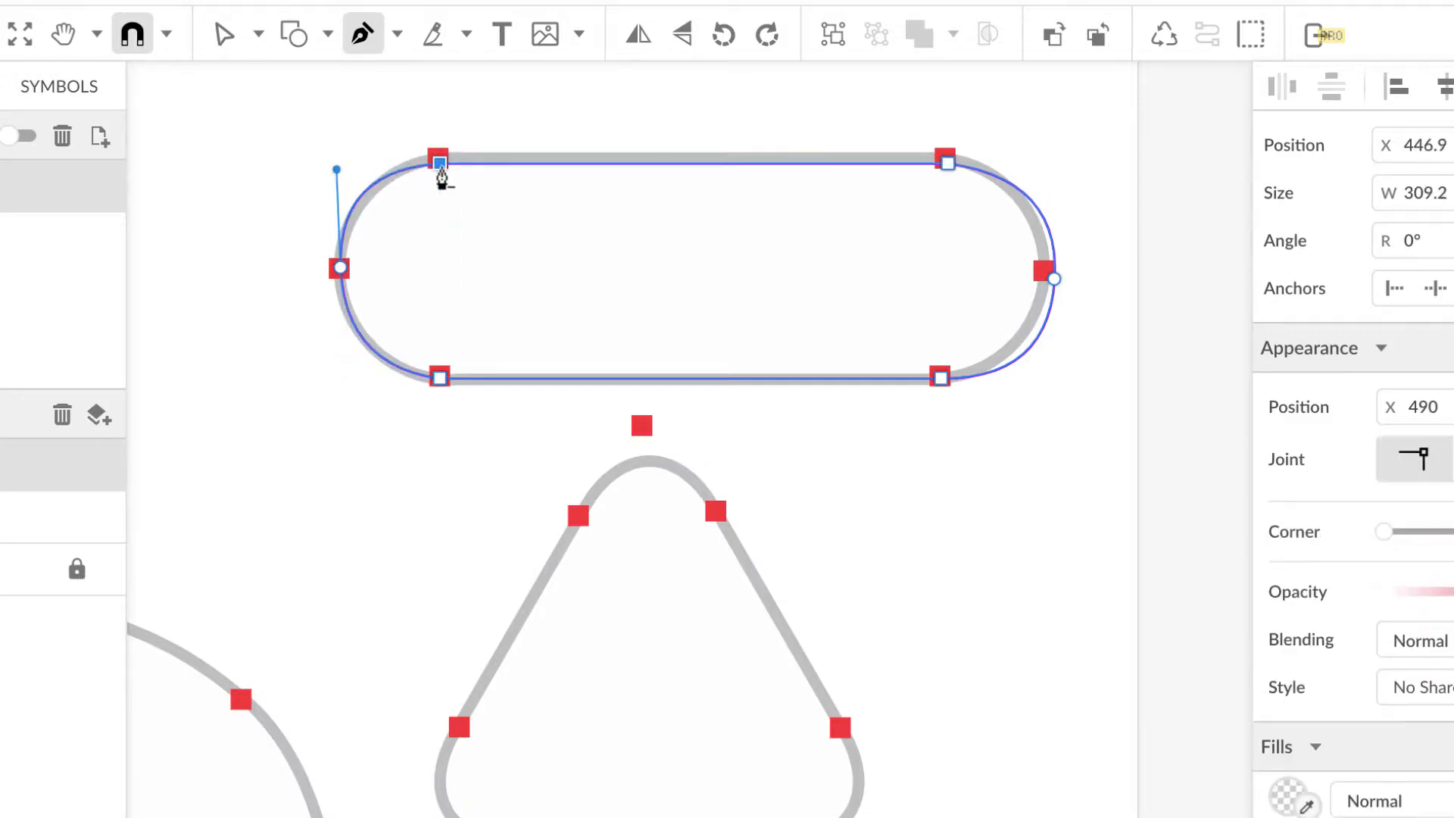
Step: Trace the quarter-circle wedge with straight edges and a smooth mid-arc point, closing the path
scroll(437, 397, "left", 4)
scroll(437, 400, "left", 8)
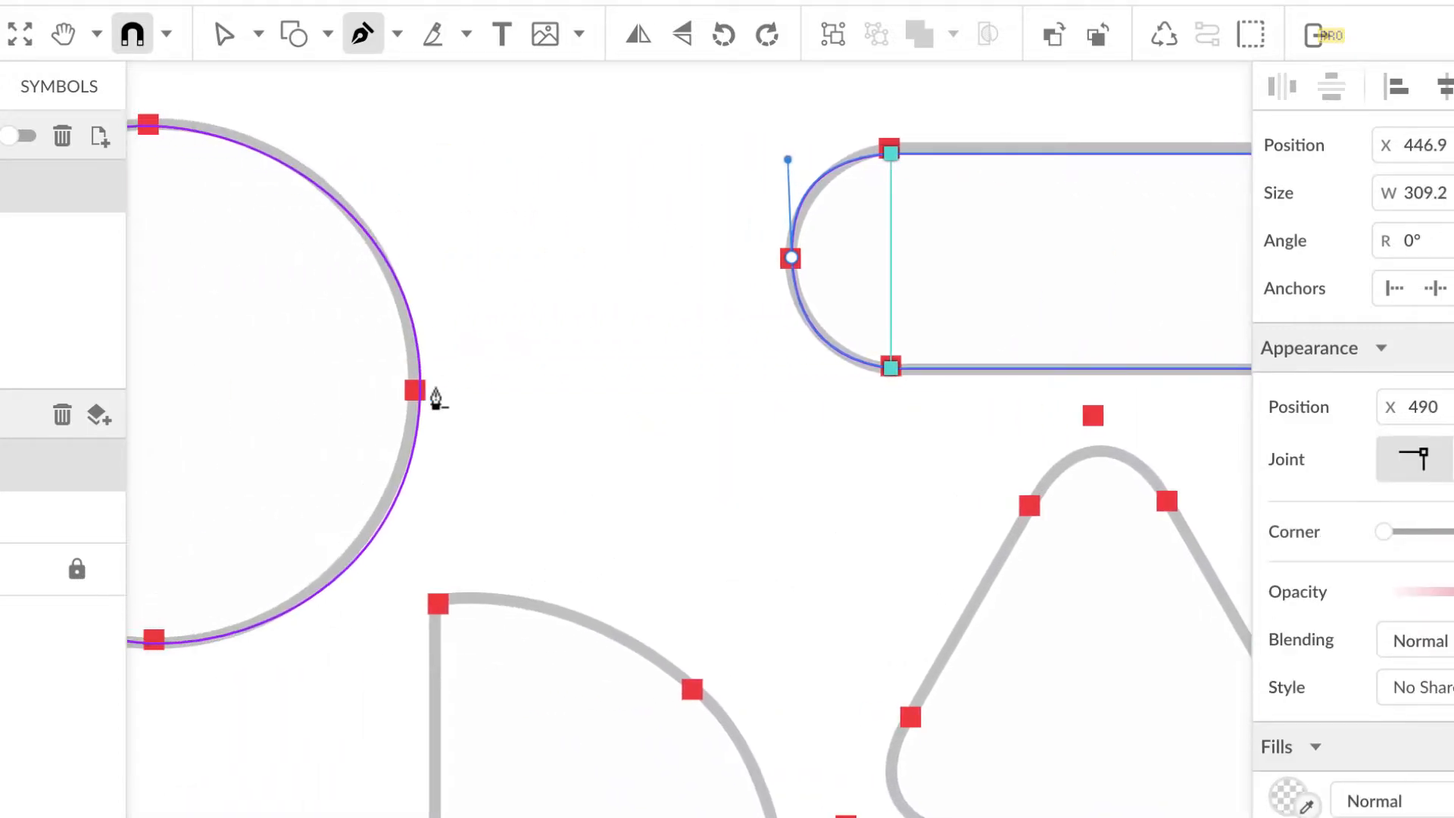
scroll(435, 396, "down", 8)
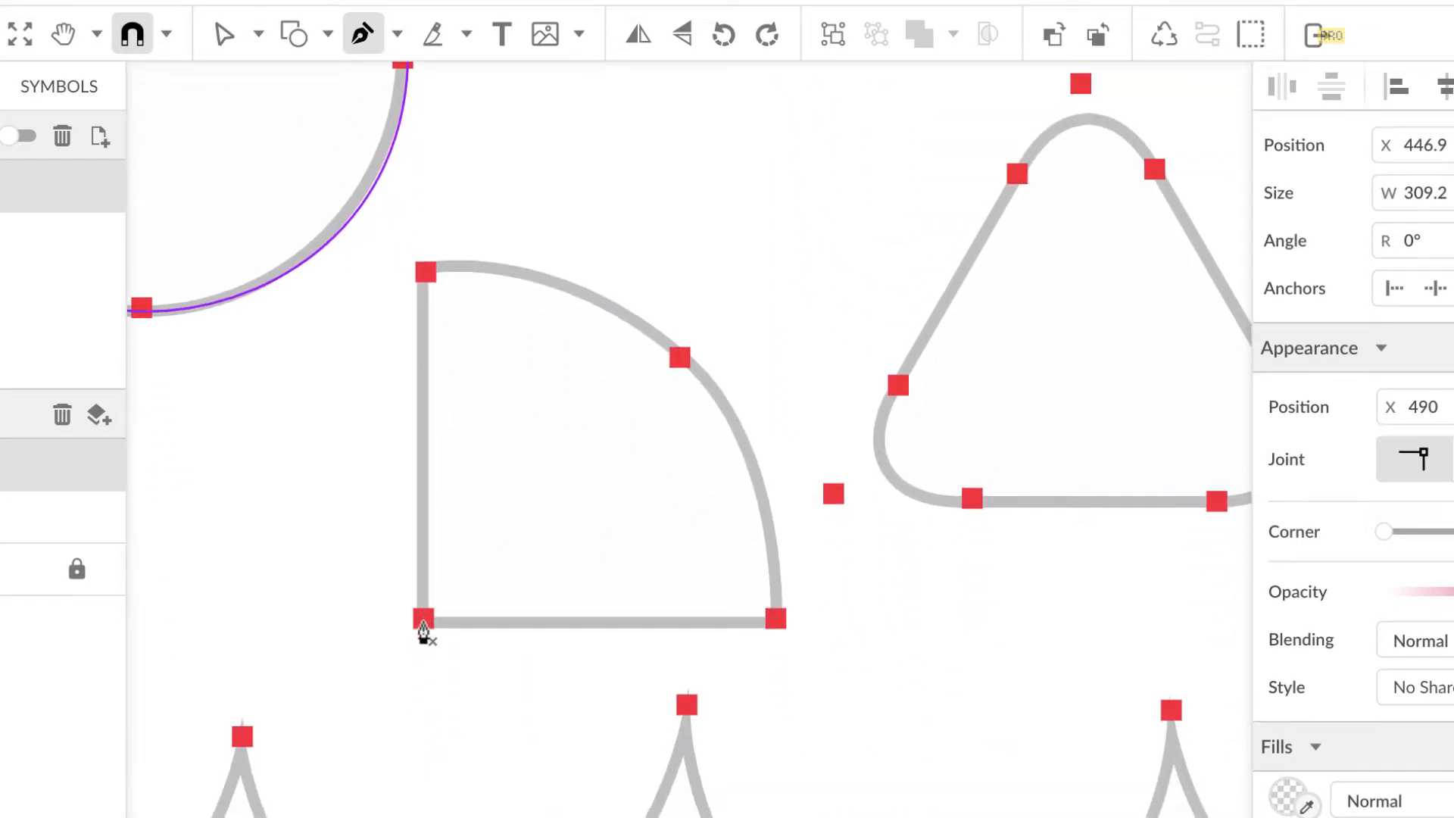
left_click(423, 624)
left_click(425, 277)
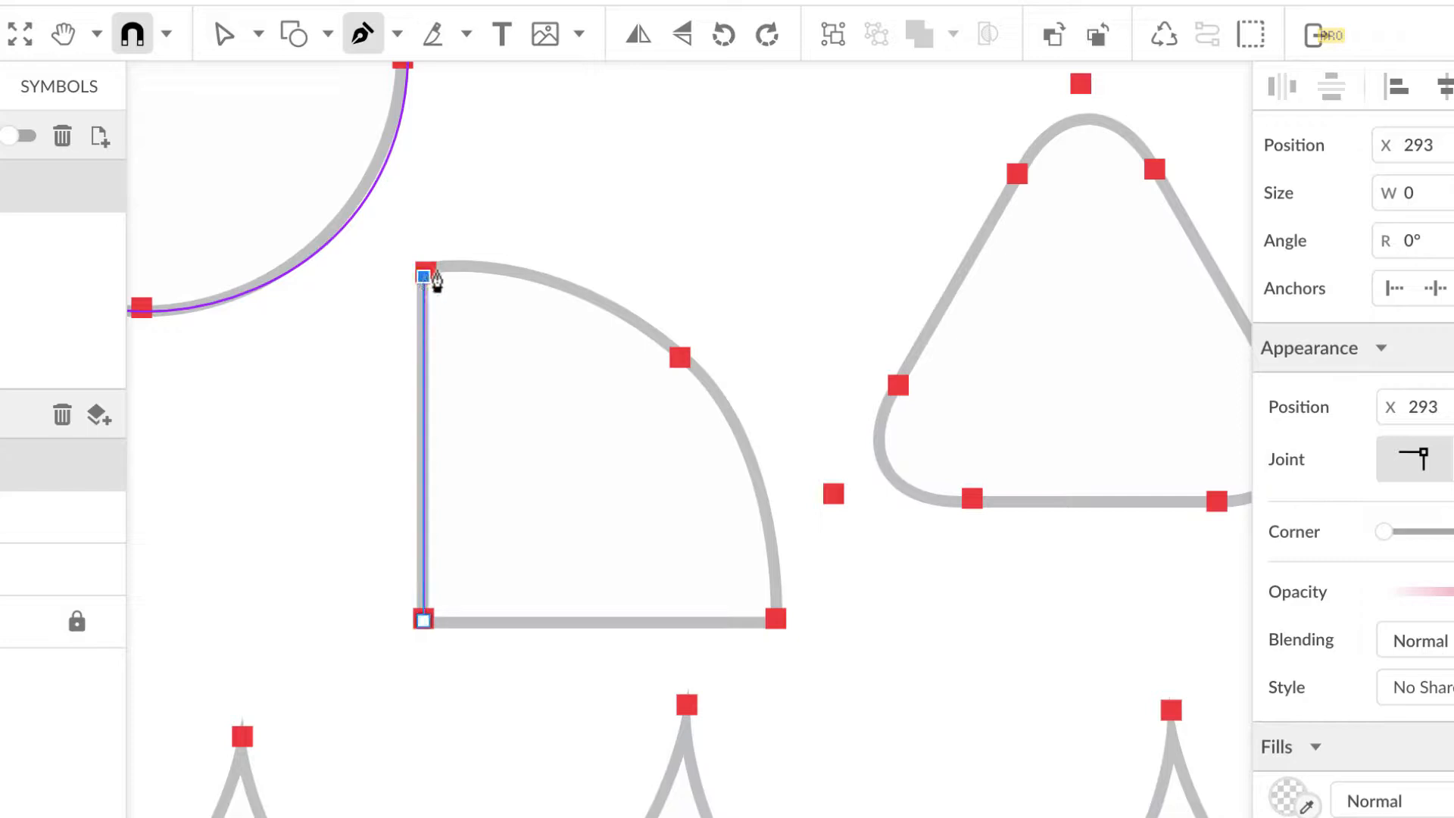
left_click_drag(682, 355, 744, 440)
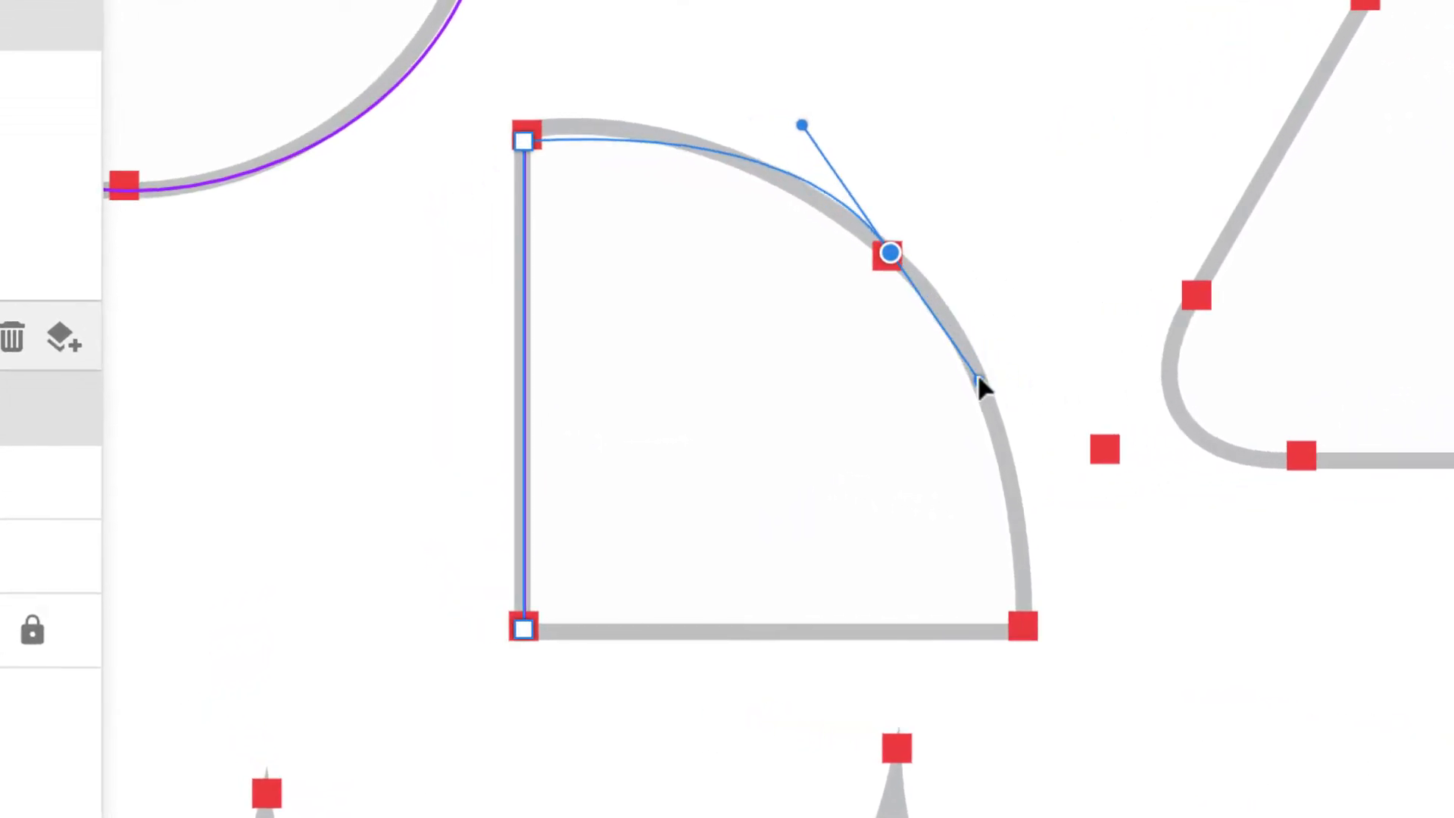
left_click_drag(977, 377, 1029, 400)
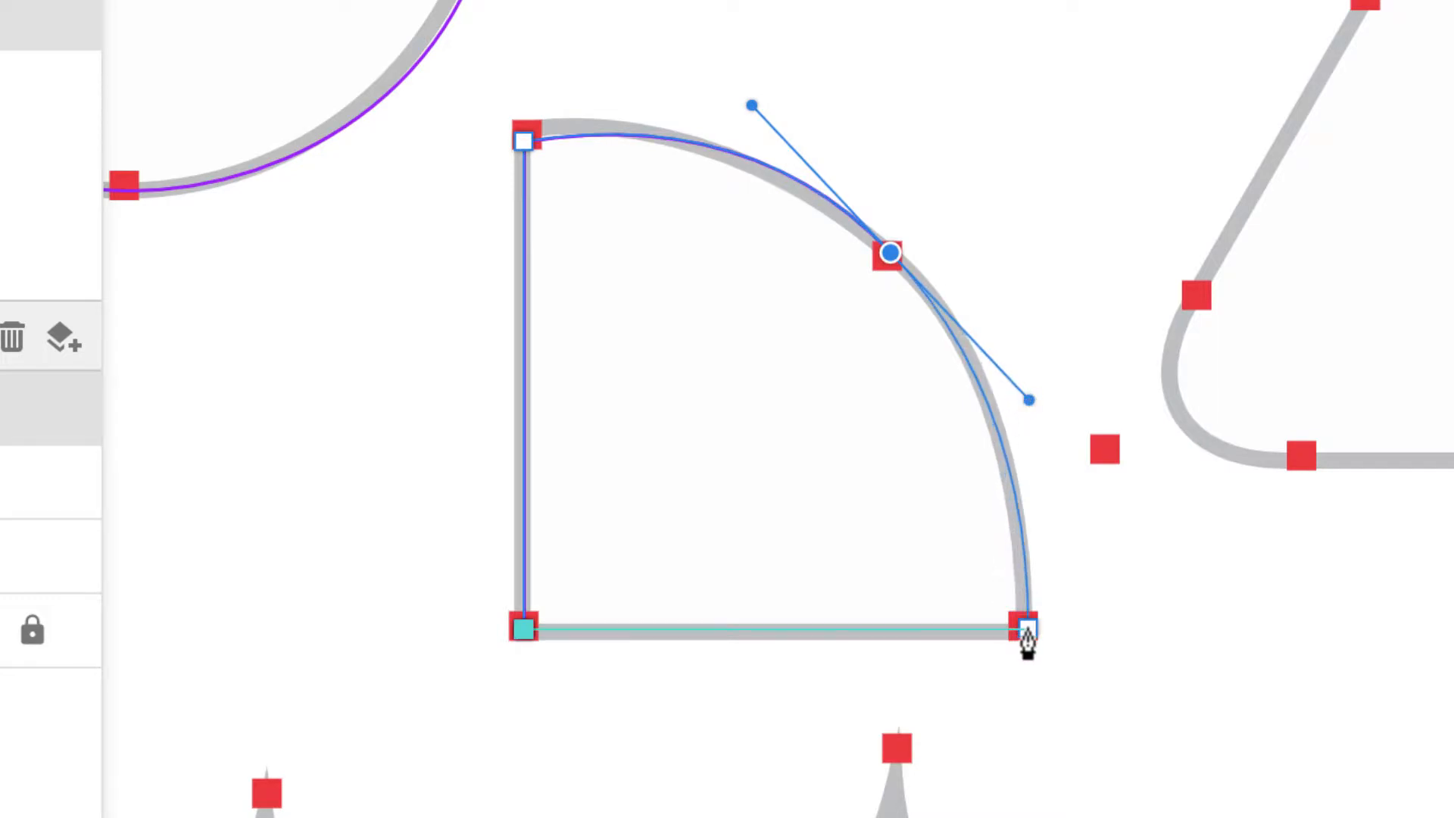
left_click(1028, 630)
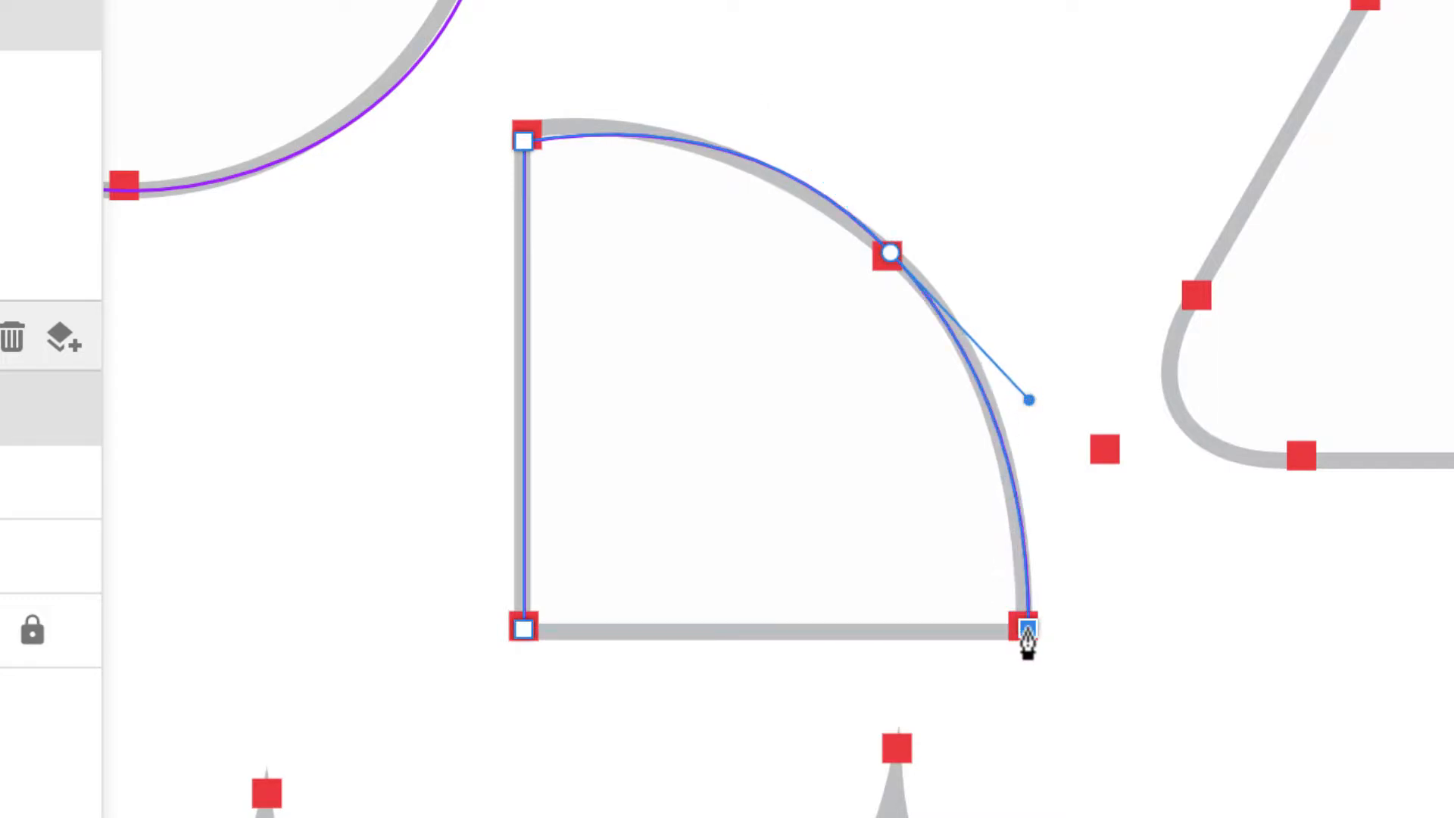
left_click(524, 630)
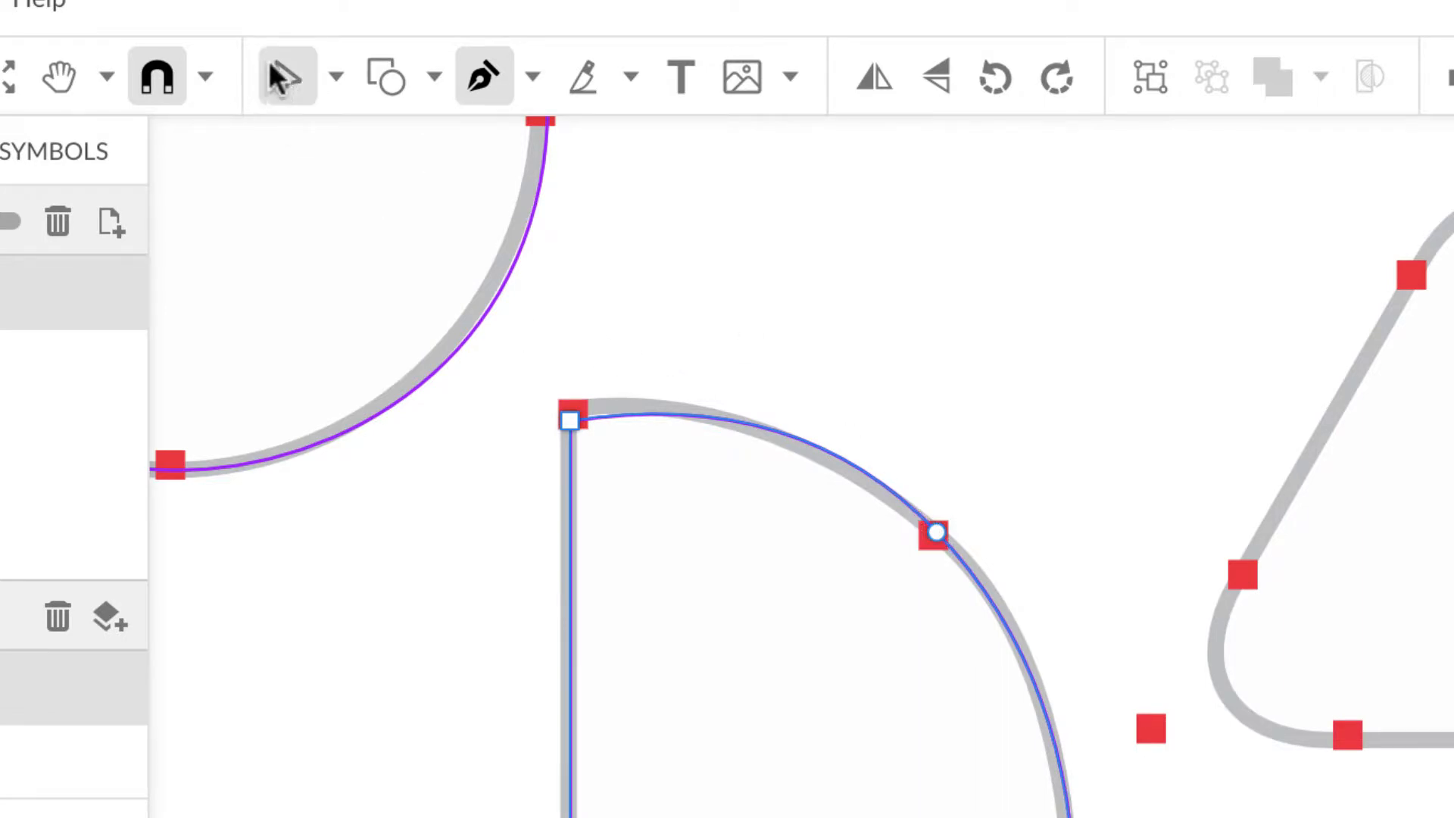
Step: Reshape the wedge's mid-arc curve and nudge its top-left point up to fit the outline
left_click(282, 76)
left_click(937, 534)
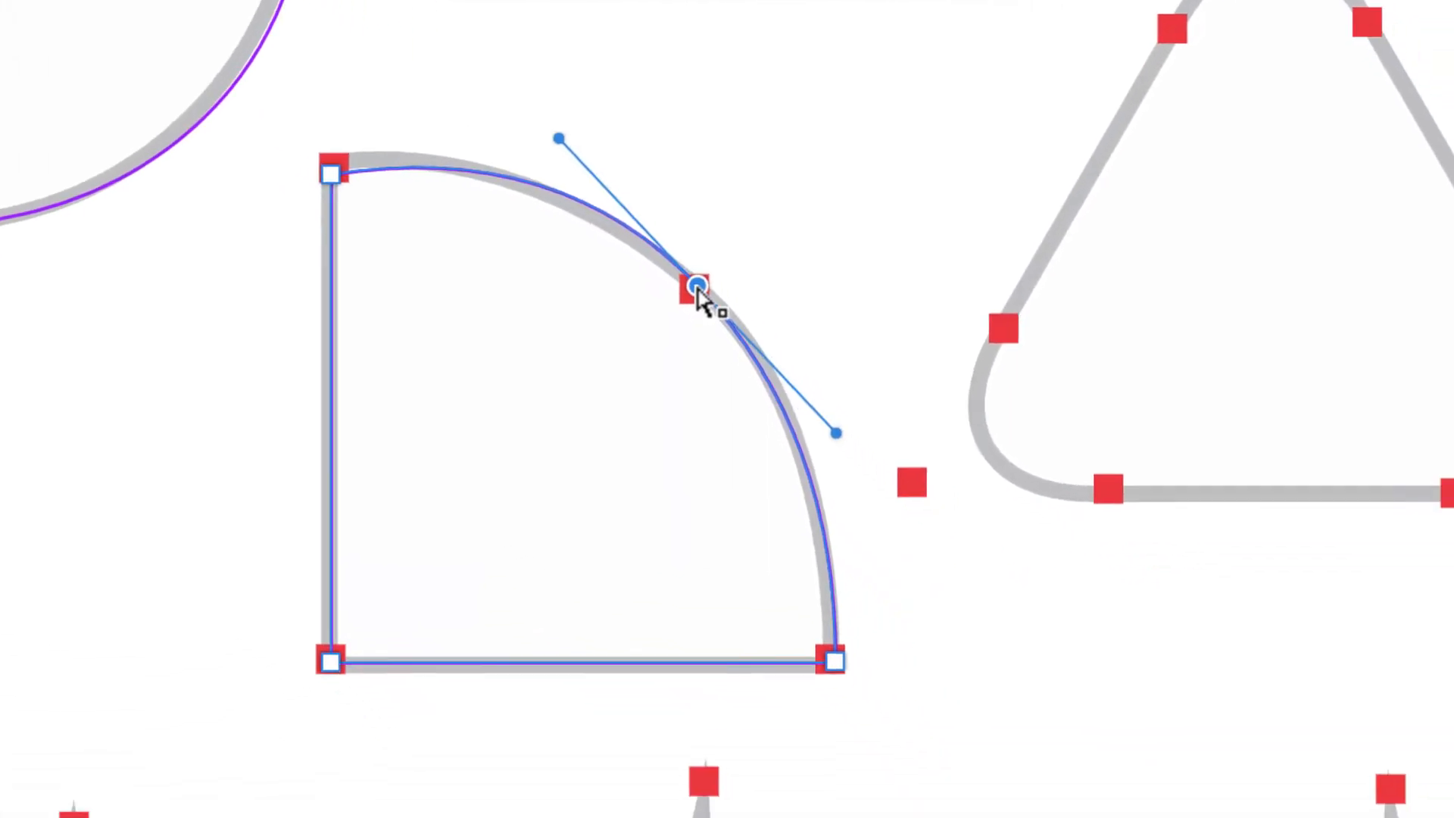
mouse_move(553, 133)
left_mouse_down()
mouse_move(535, 134)
mouse_move(552, 136)
left_mouse_up()
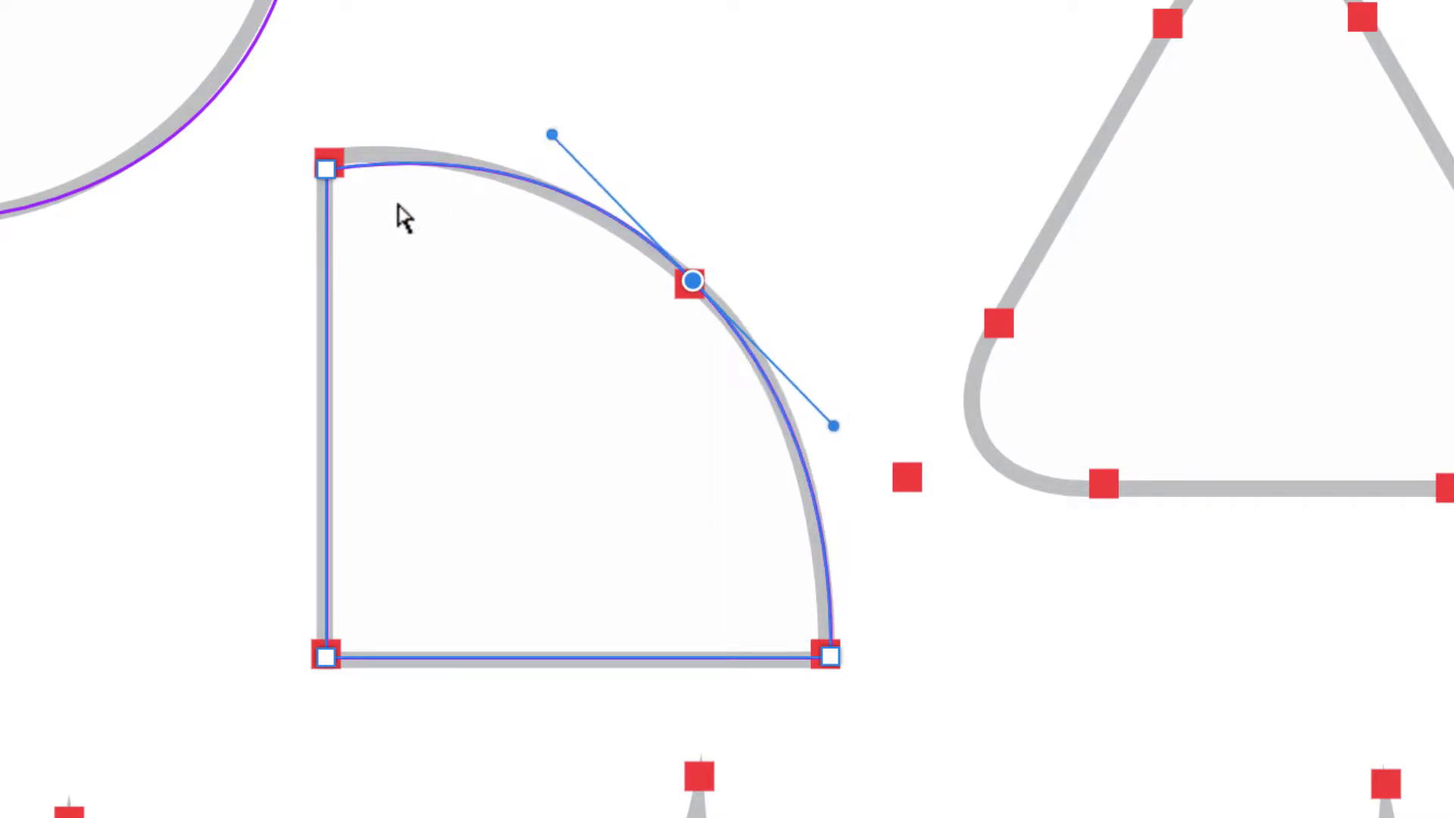
left_click(326, 168)
left_click_drag(329, 177, 329, 163)
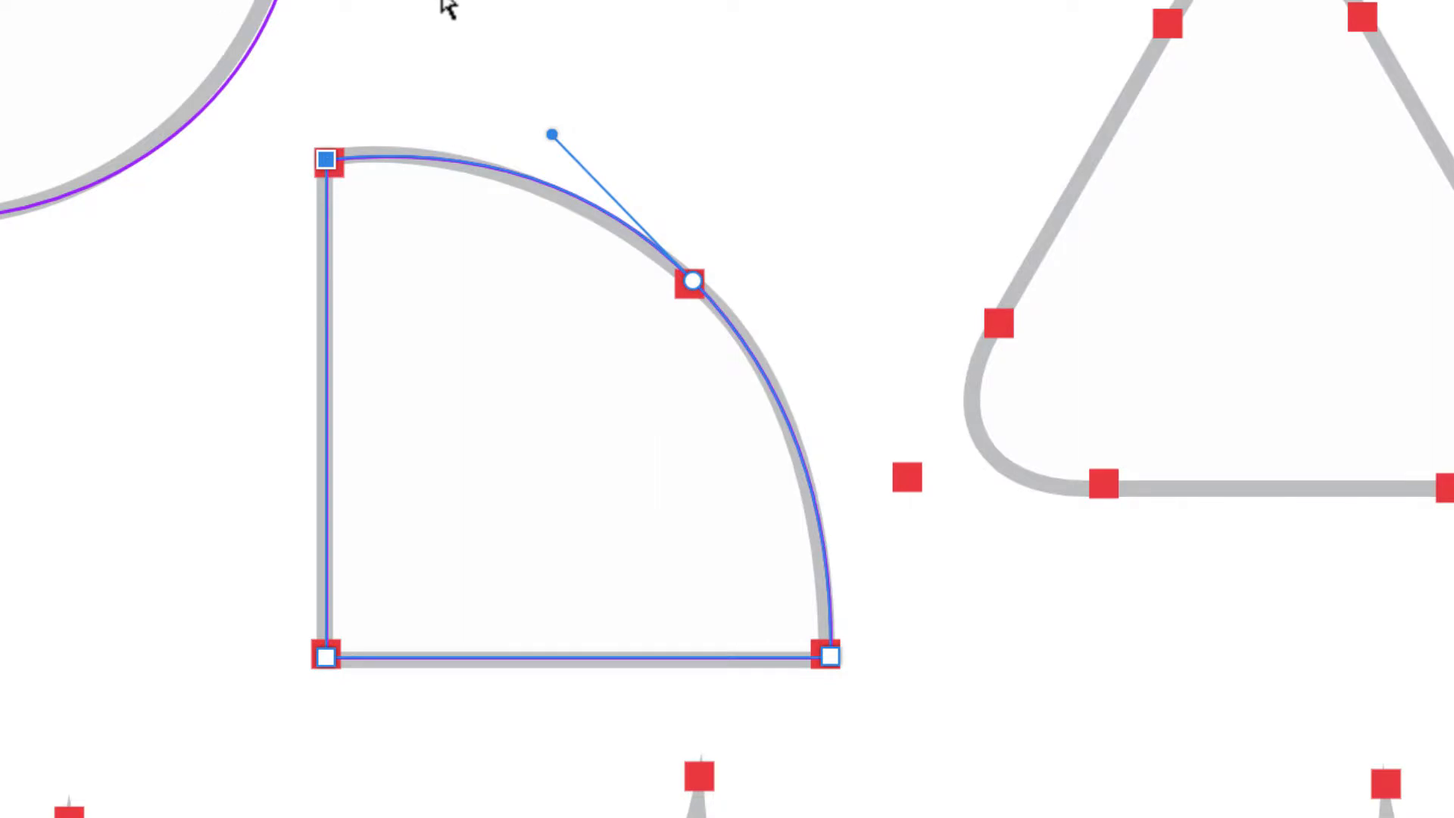
key("Escape")
Step: Scroll to the rounded triangle and switch back to the Pen tool
scroll(733, 234, "down", 2)
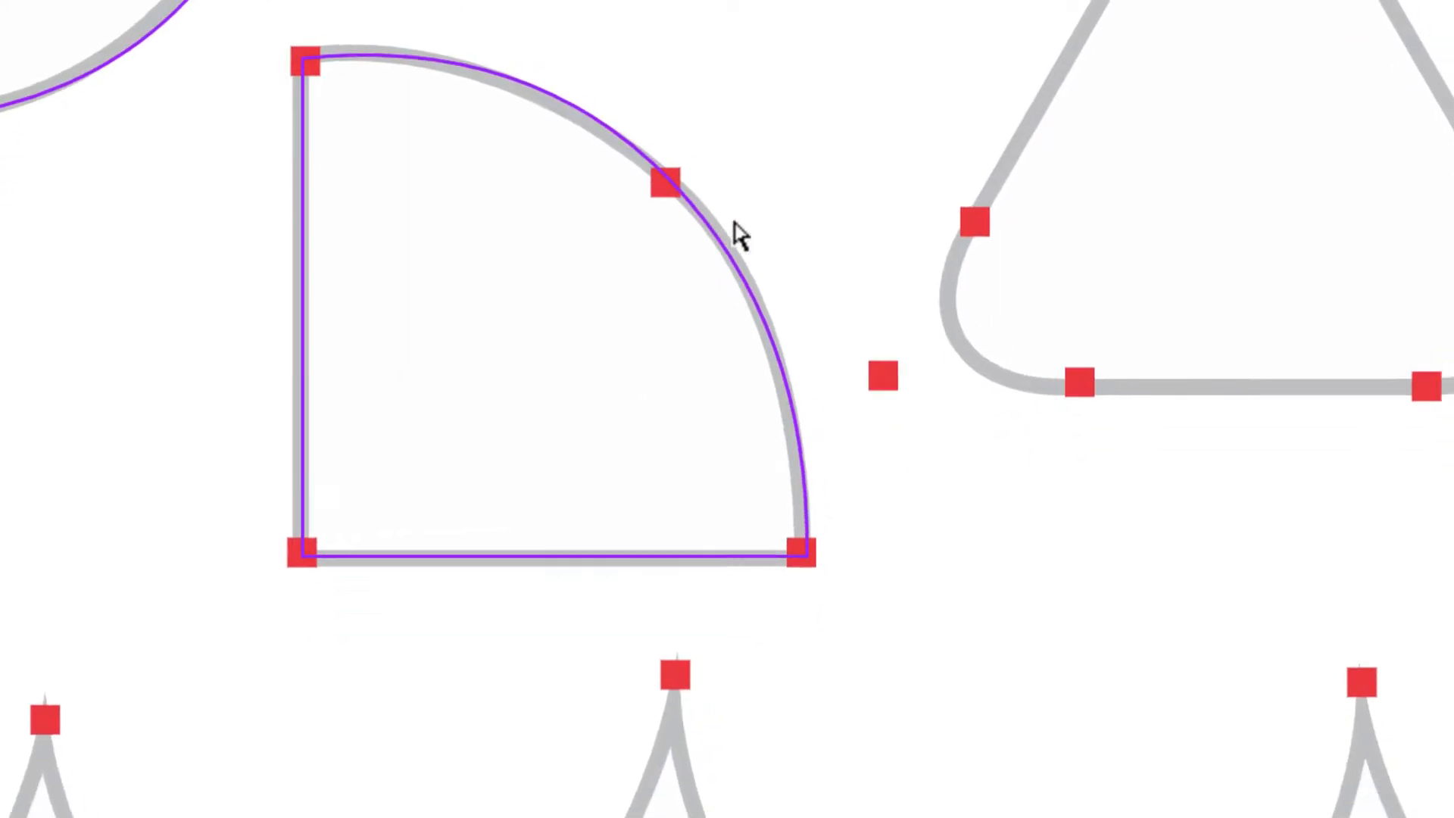
scroll(738, 235, "right", 5)
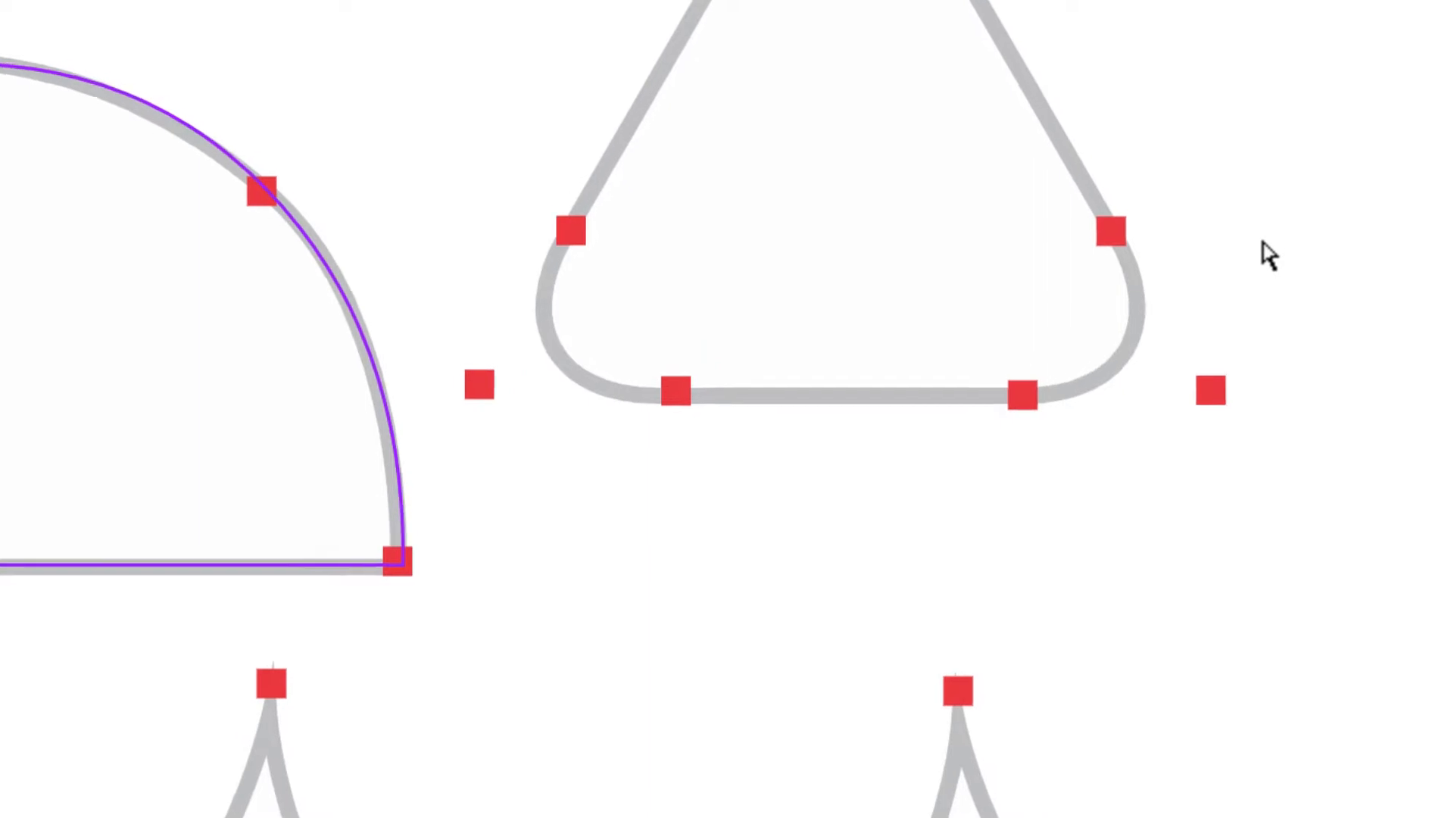
scroll(1267, 253, "up", 4)
scroll(1266, 254, "right", 1)
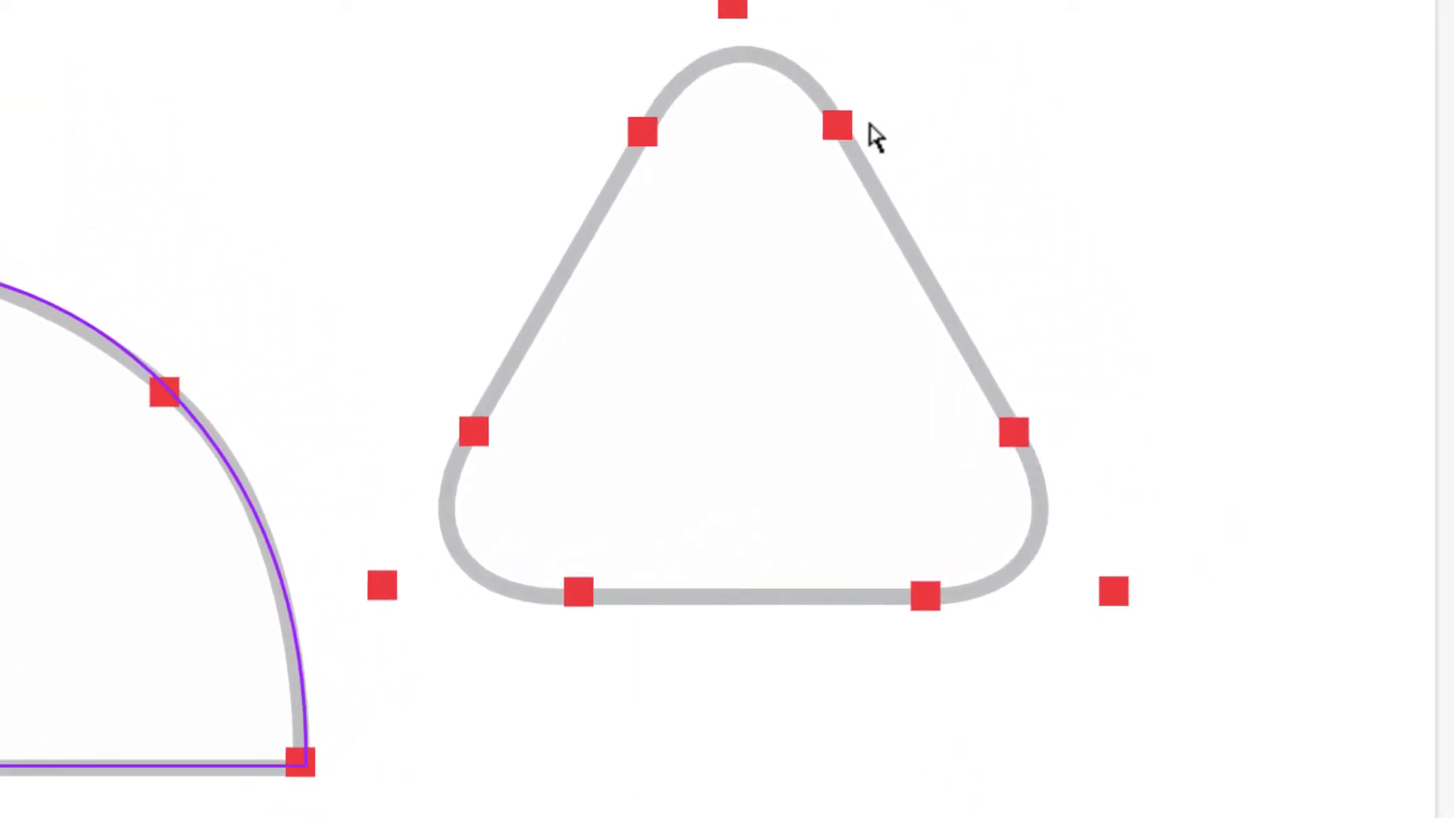
scroll(945, 286, "up", 2)
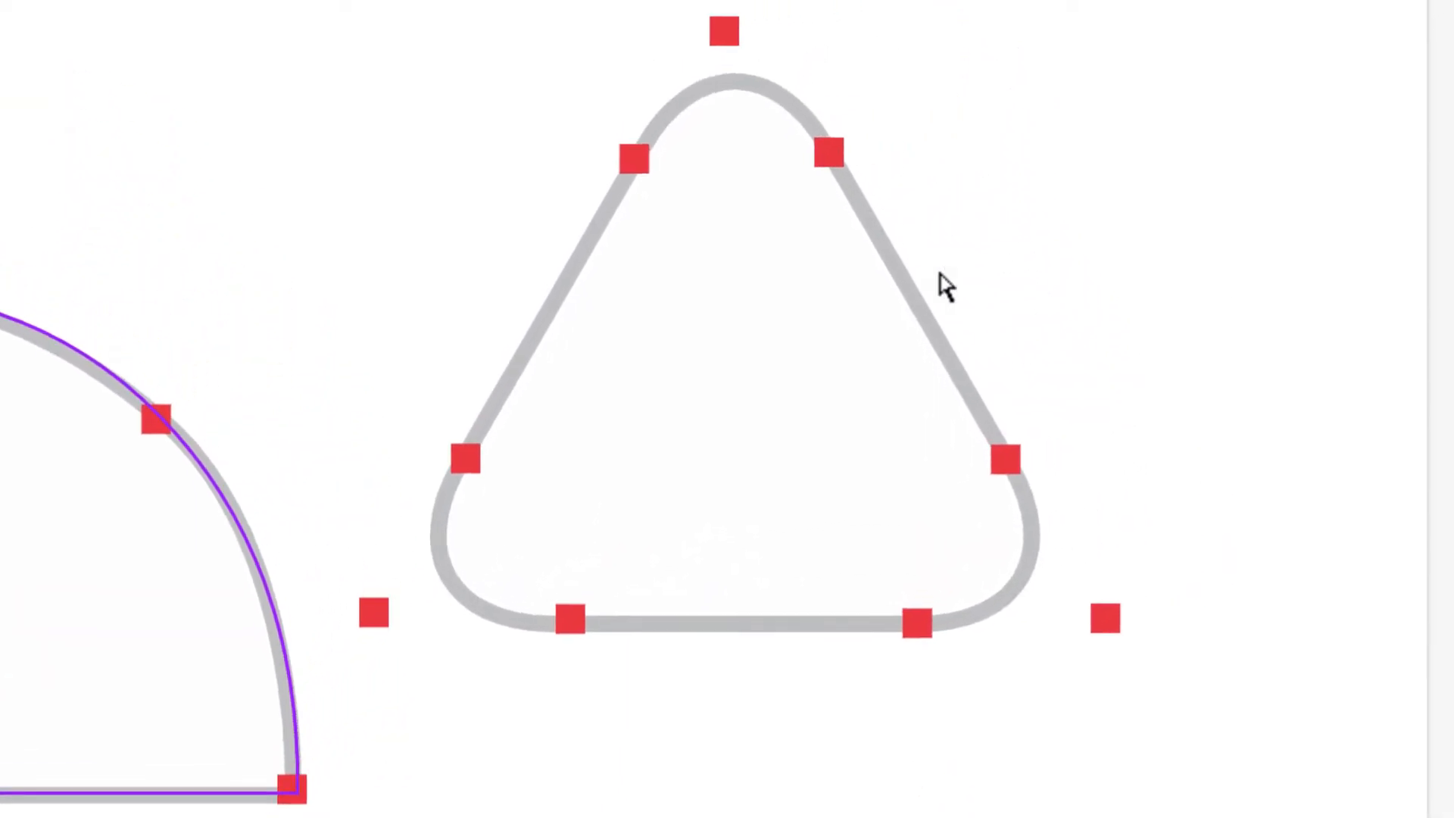
scroll(896, 396, "right", 1)
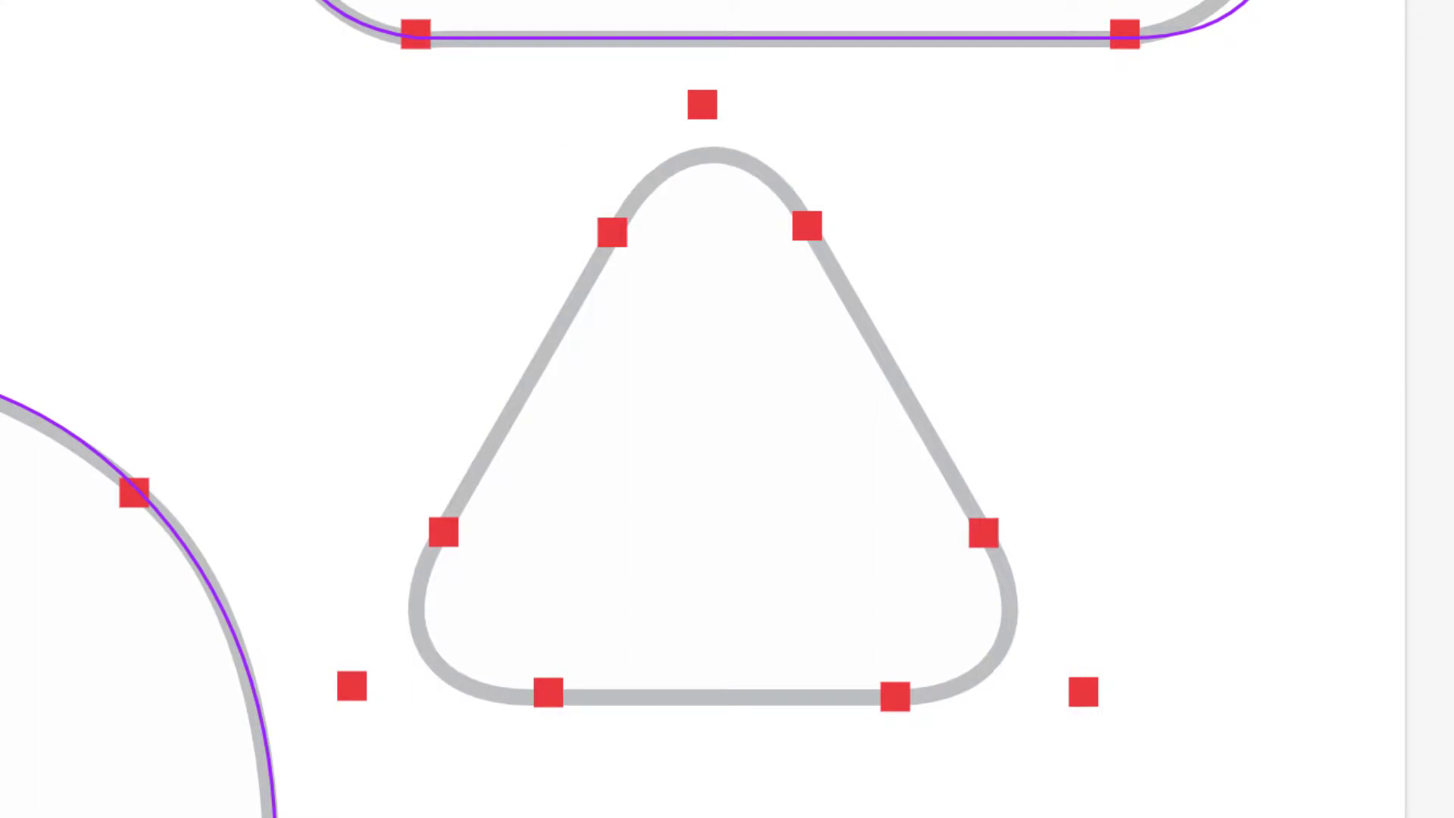
left_click(353, 40)
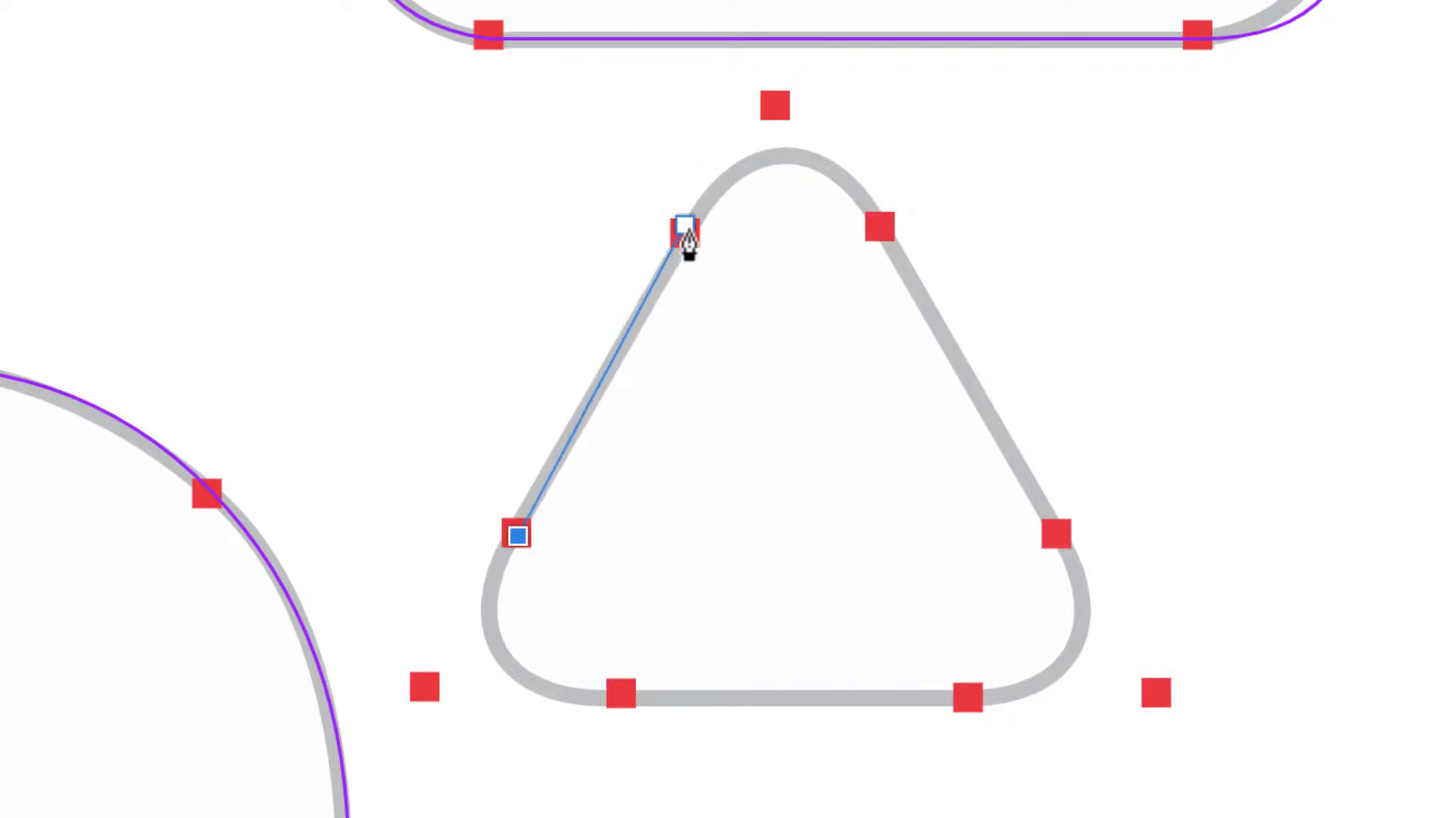
Step: Close a curved pen path around the rounded triangle and pull its top node onto the peak
mouse_move(689, 236)
left_mouse_down()
mouse_move(779, 108)
mouse_move(848, 106)
left_mouse_up()
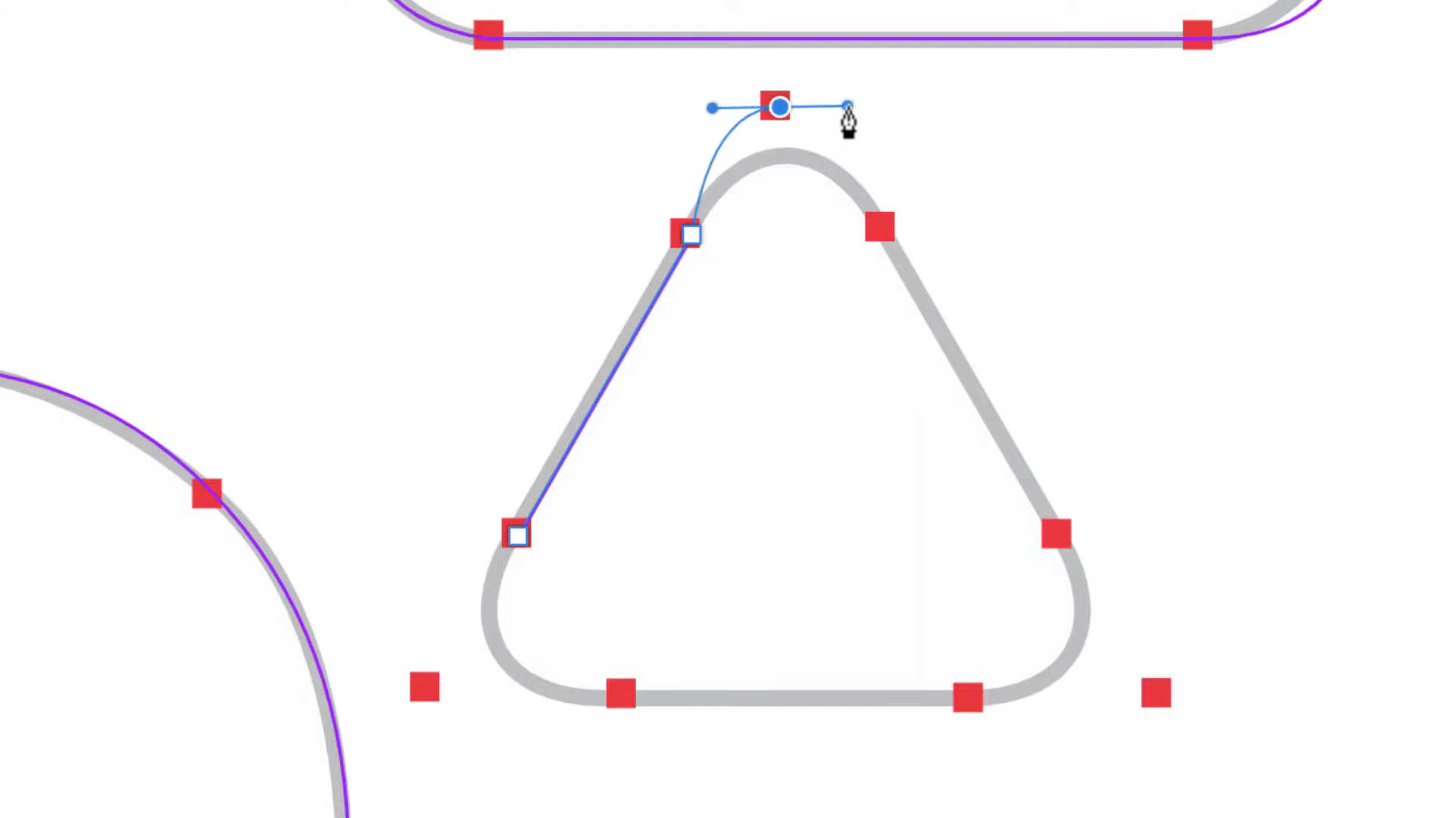
left_click(885, 225)
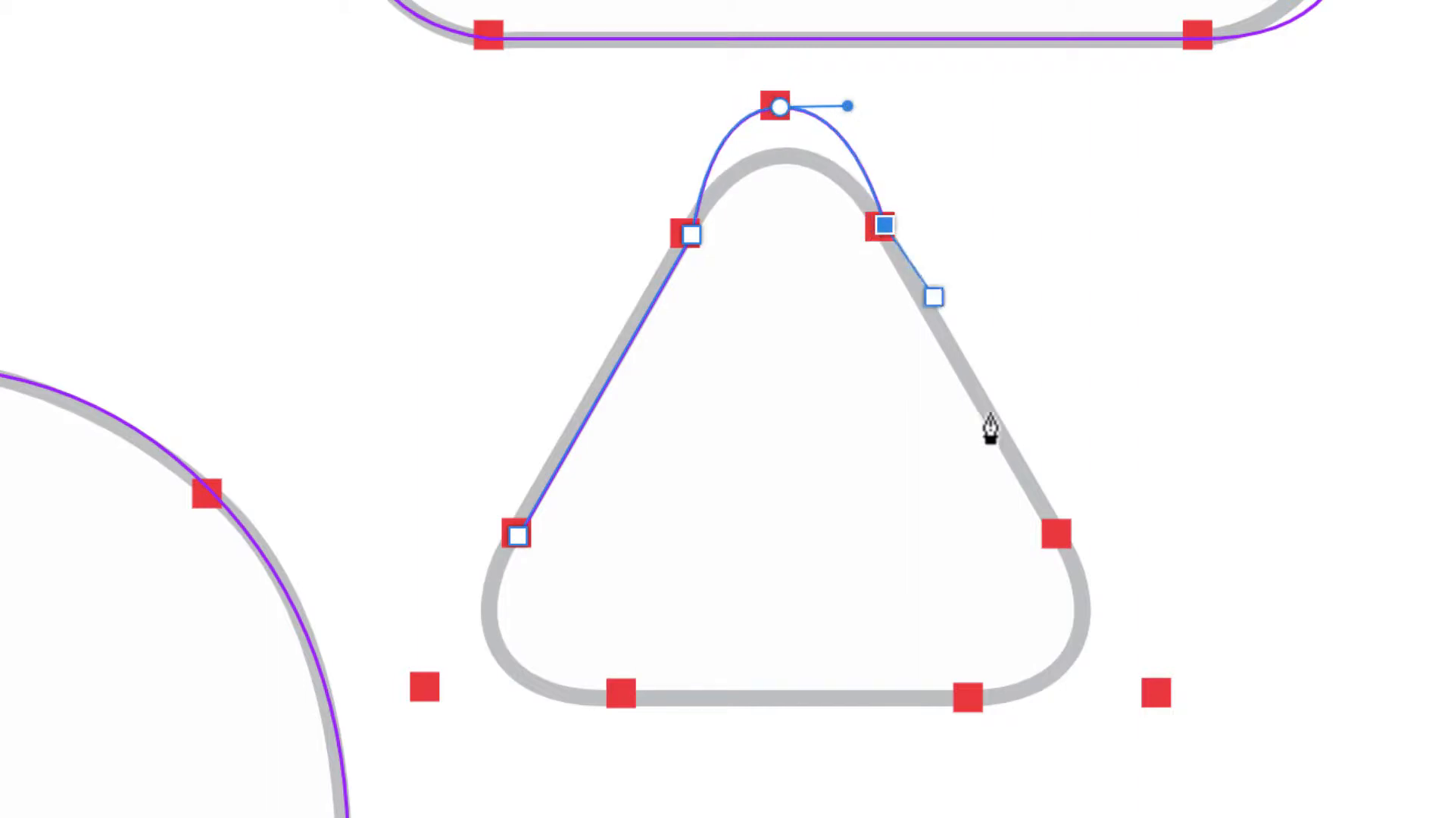
left_click(1064, 536)
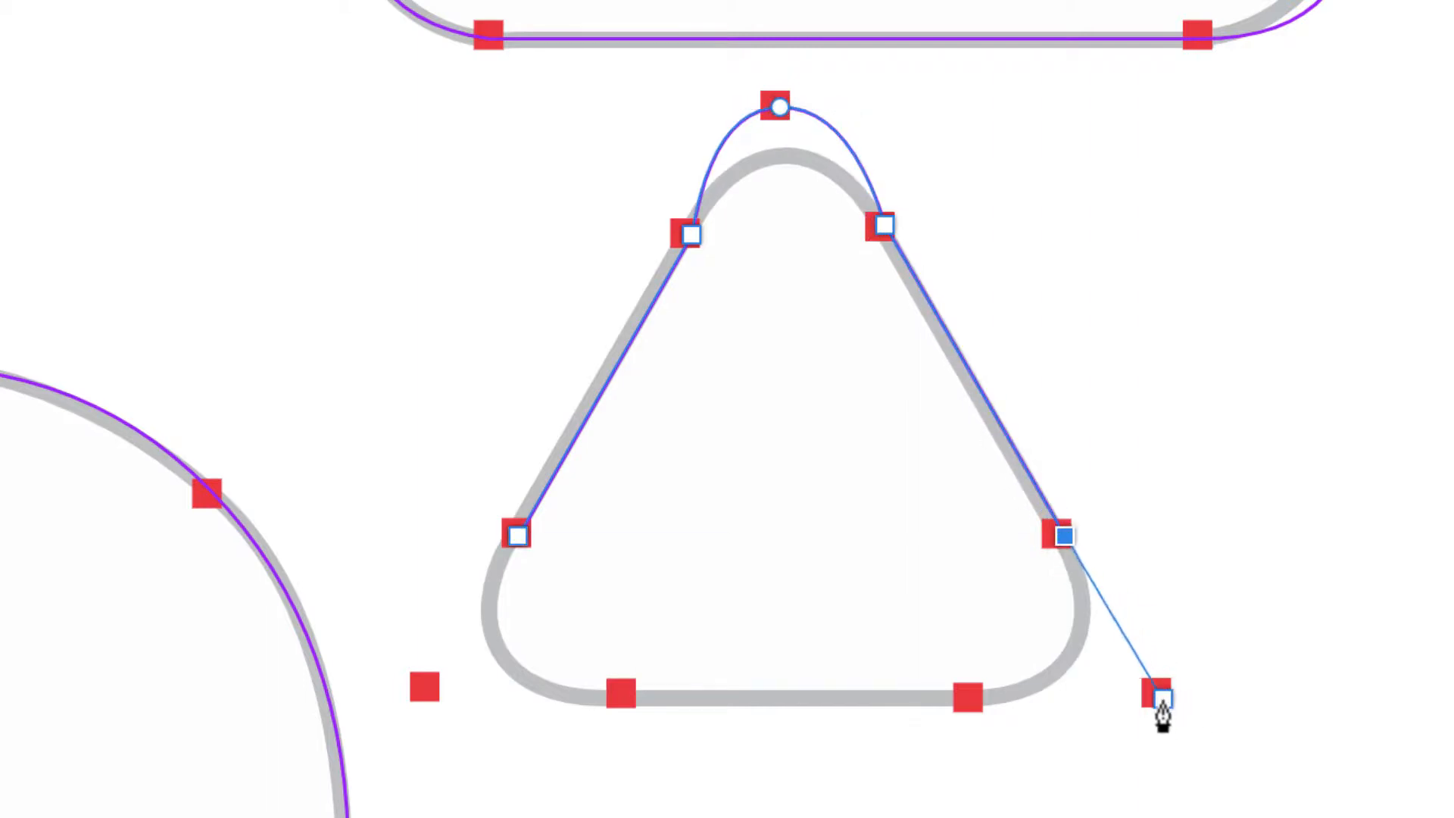
left_click_drag(1153, 696, 1094, 763)
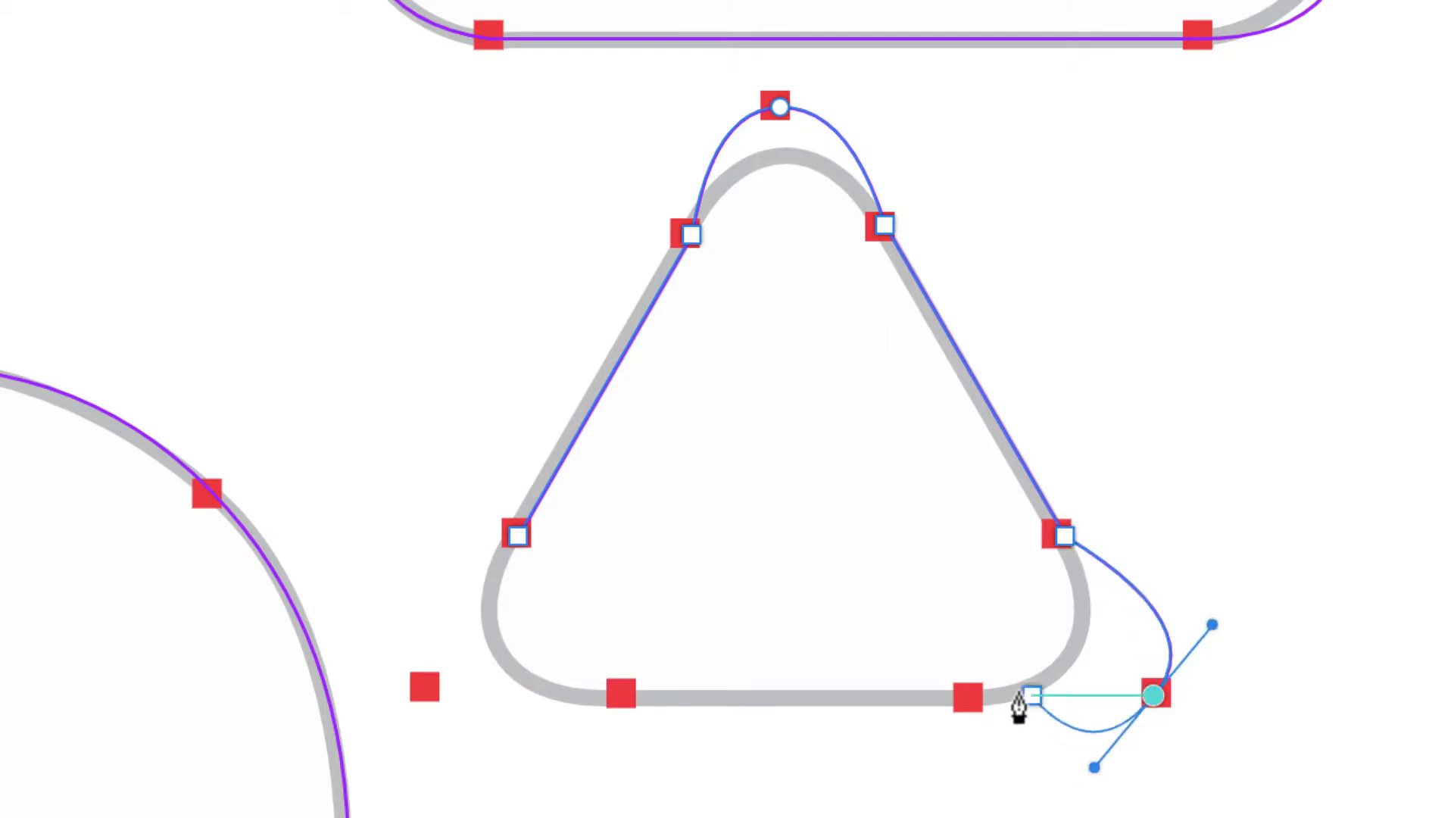
left_click(967, 697)
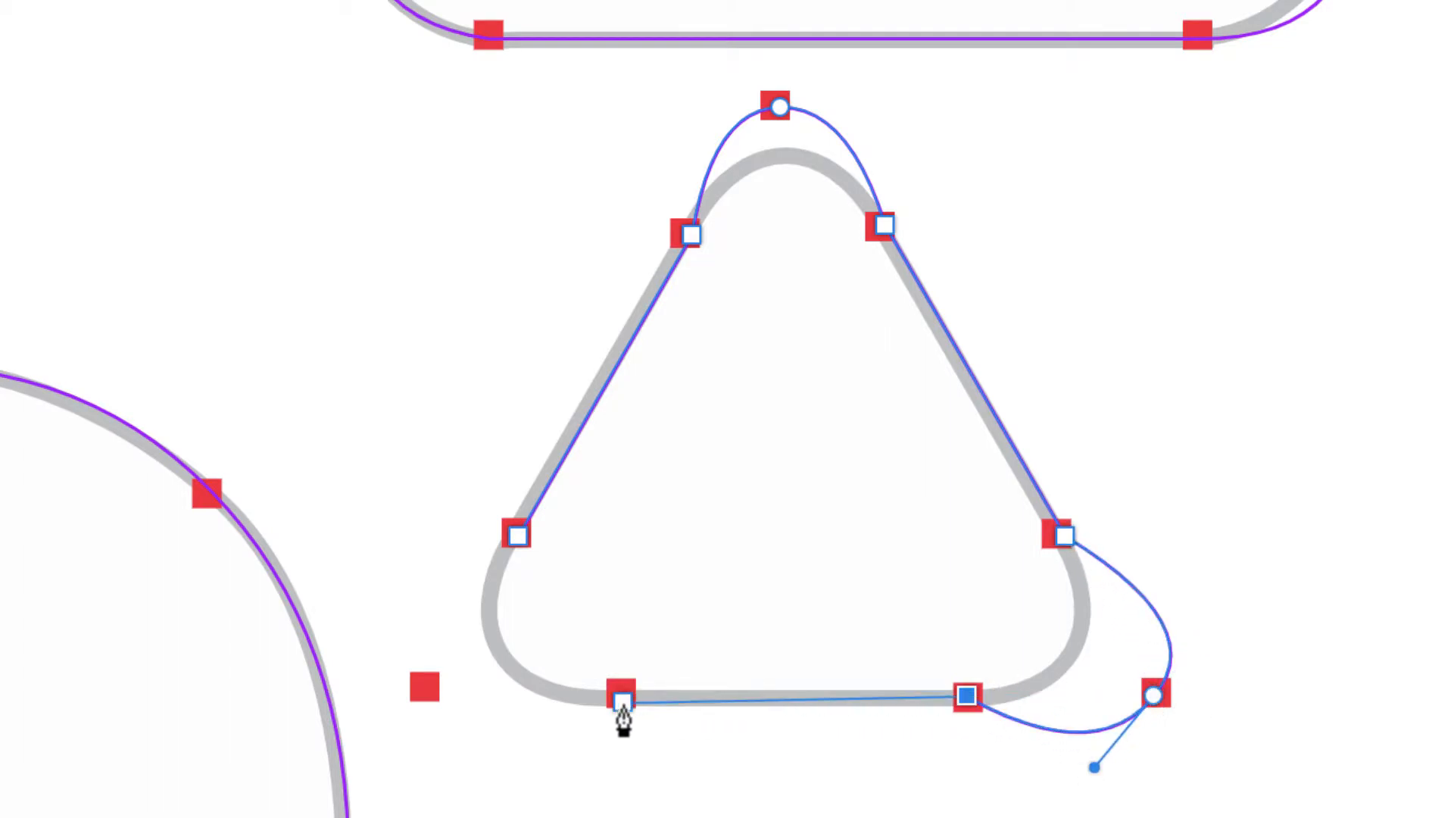
left_click(622, 700)
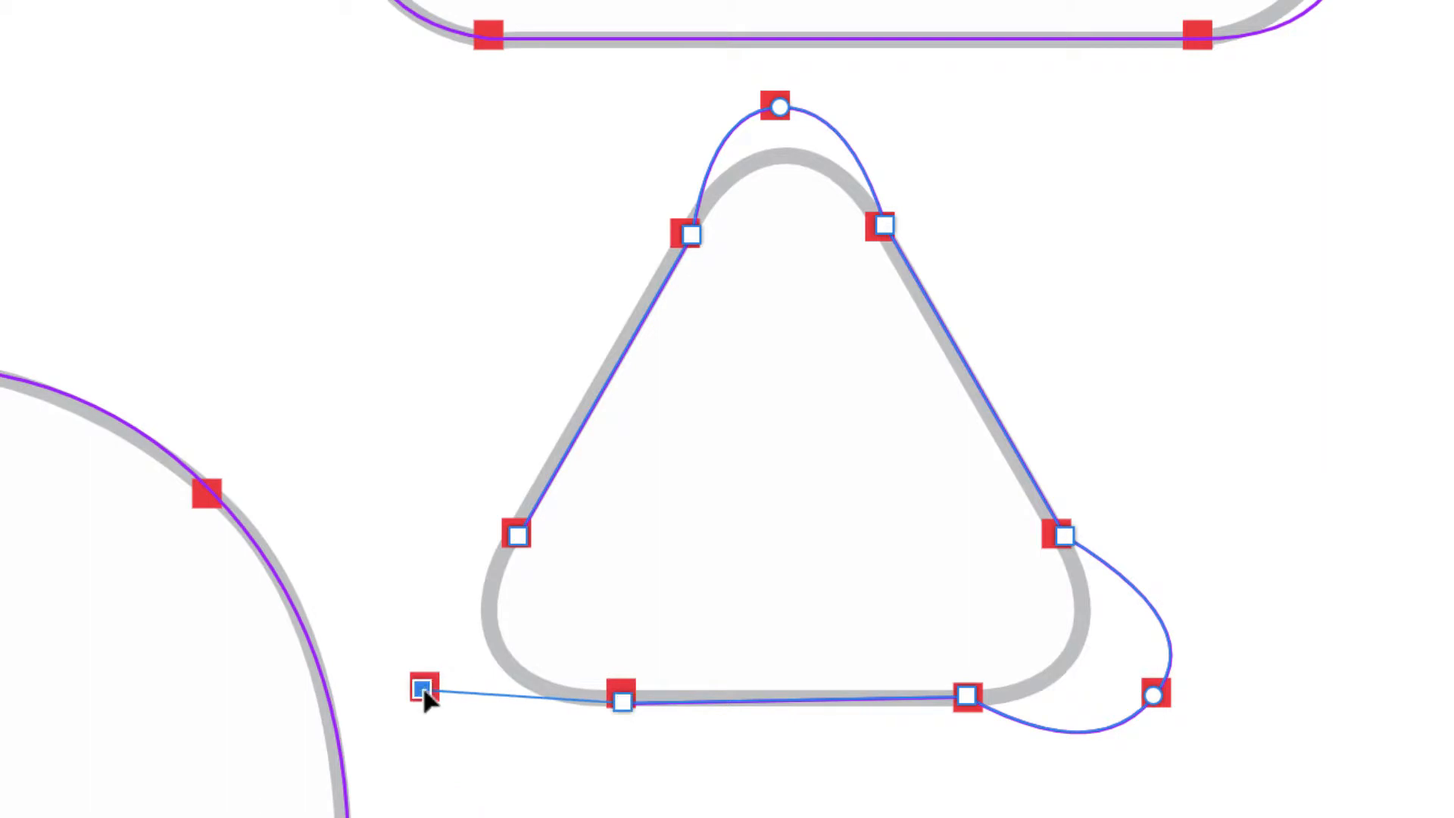
left_click_drag(424, 687, 396, 622)
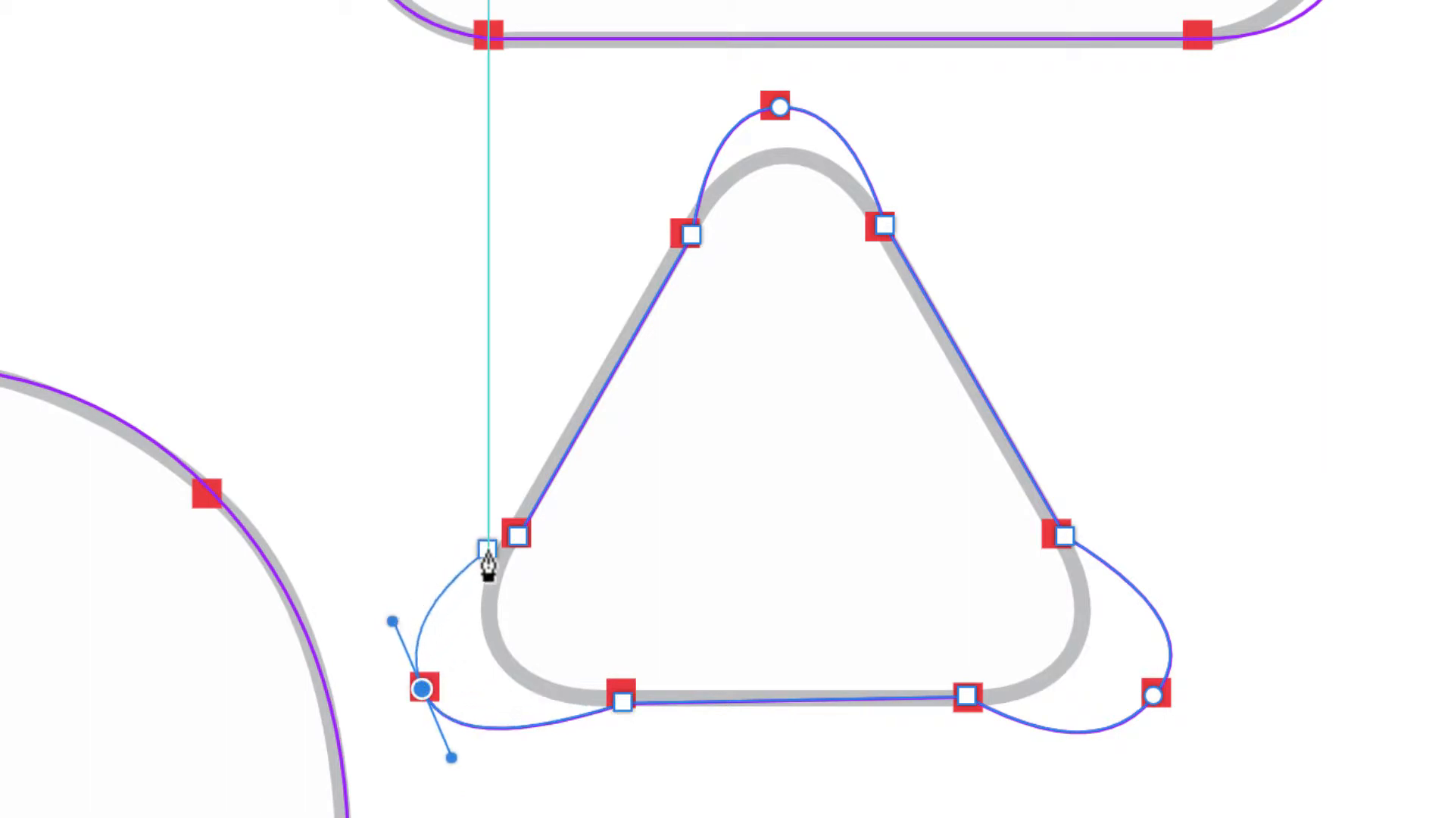
left_click(518, 537)
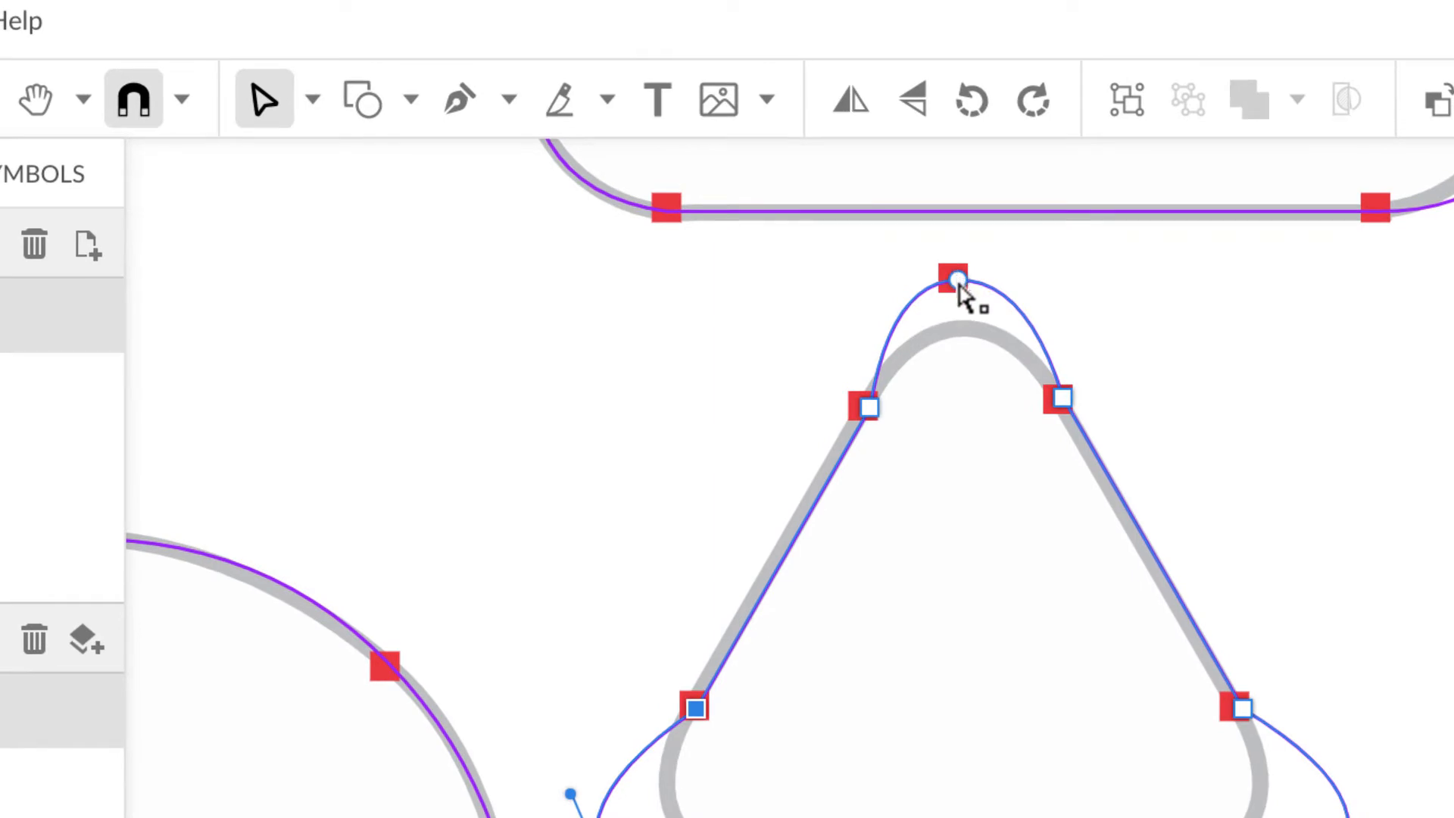
left_click_drag(957, 282, 965, 350)
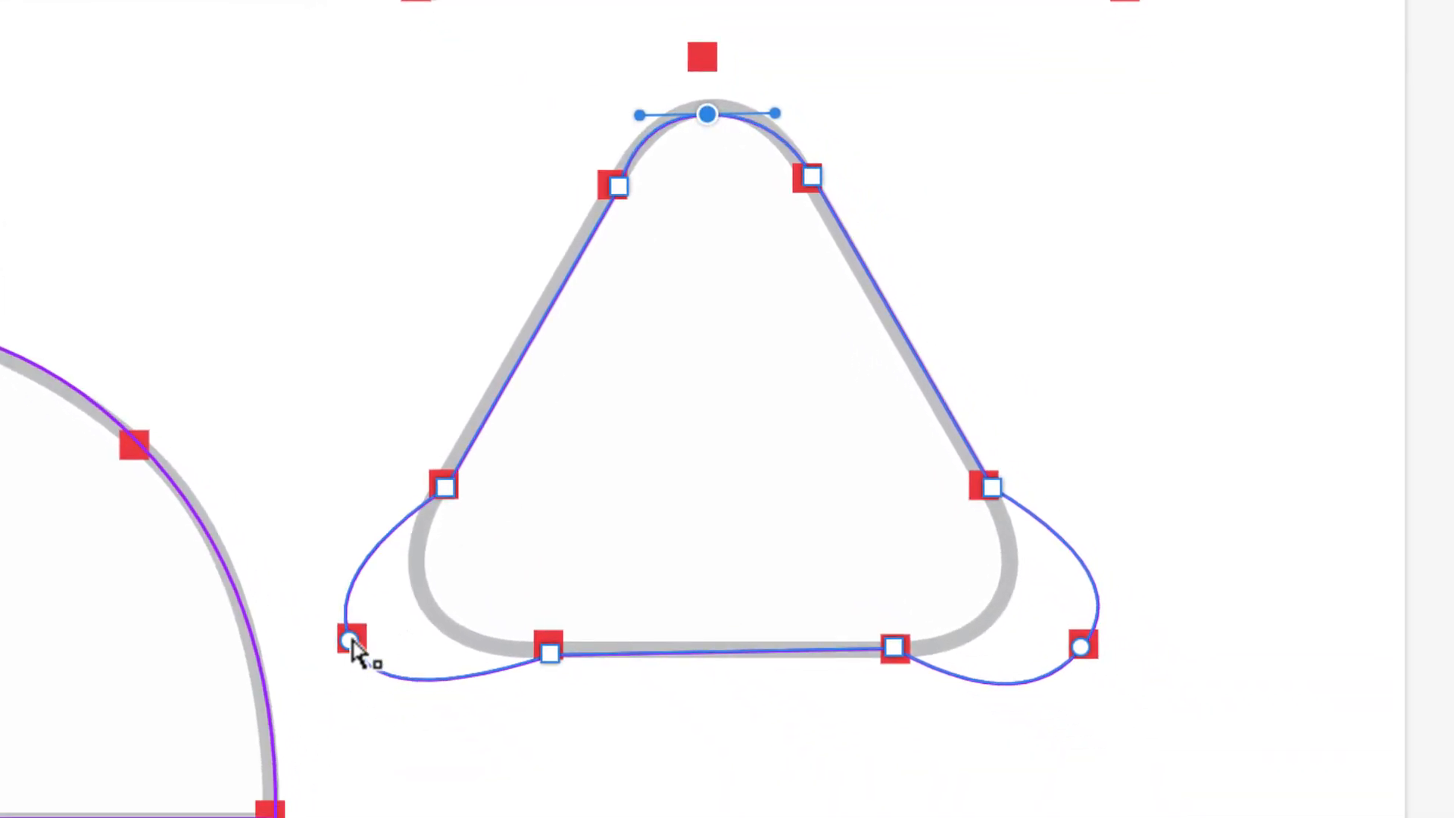
Step: Refit the triangle's lower corner nodes and handles to the rounded corners and centre the peak node
left_click_drag(348, 641, 428, 603)
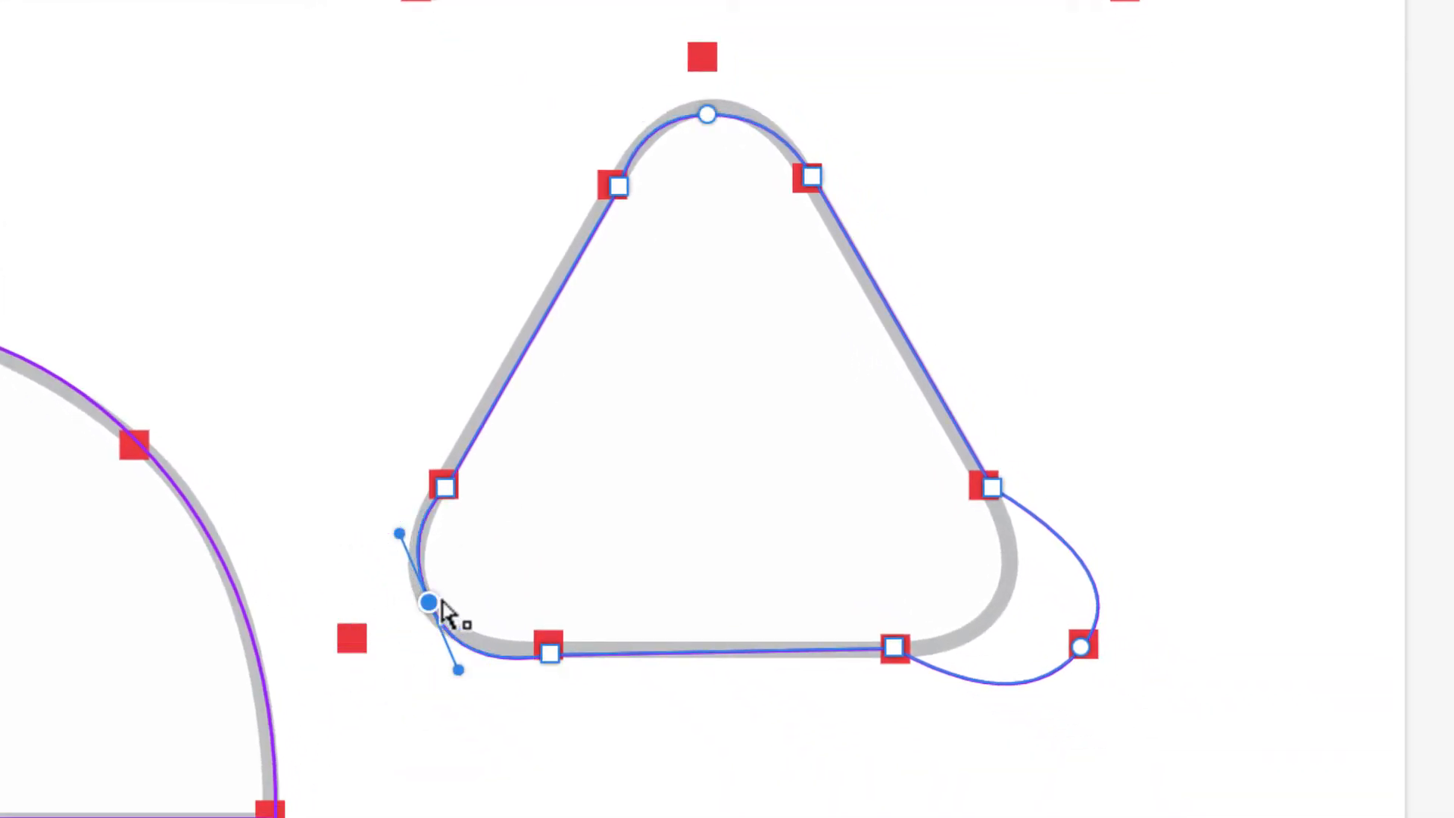
left_click_drag(1080, 651, 993, 612)
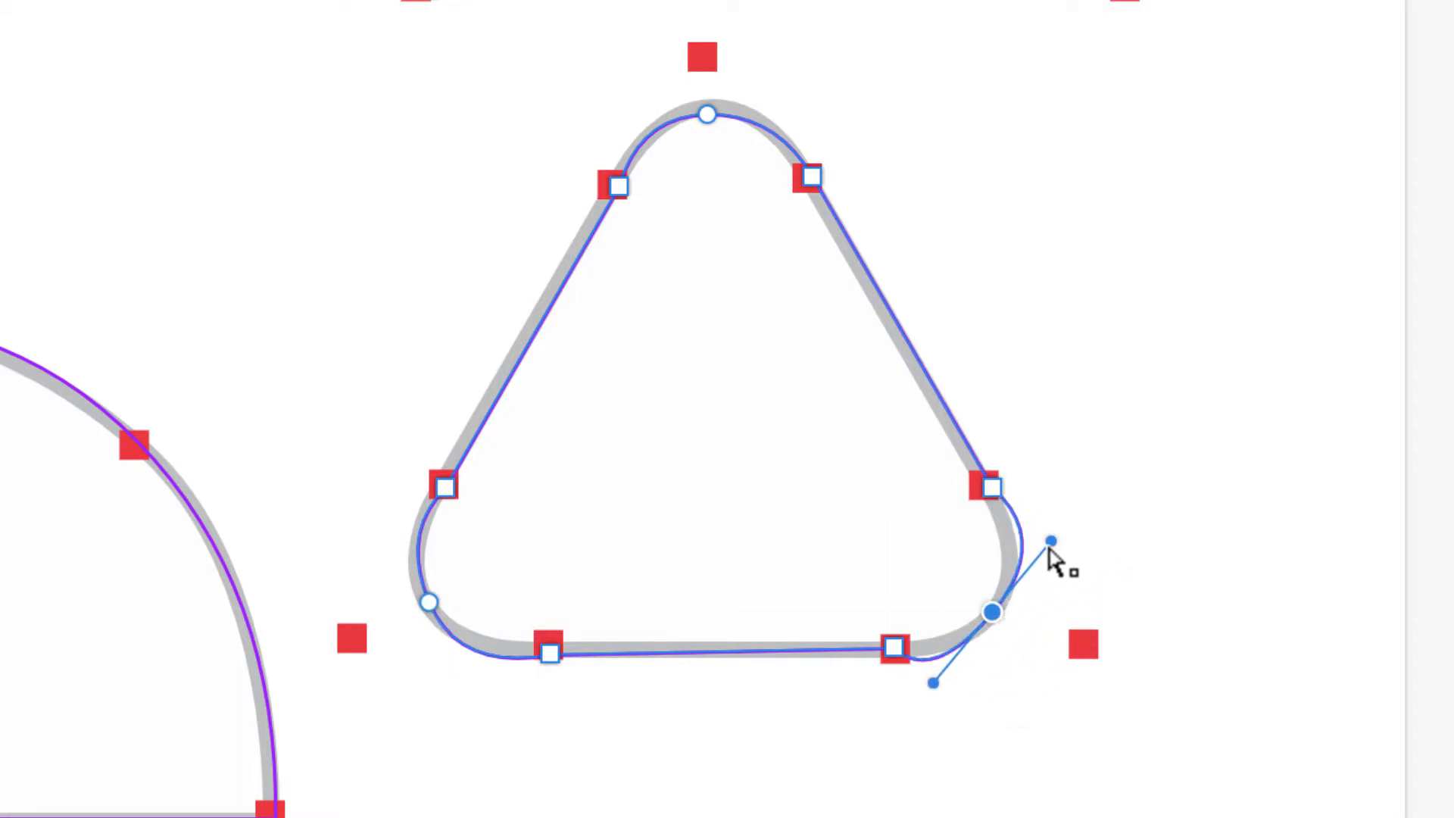
left_click_drag(1051, 542, 1026, 575)
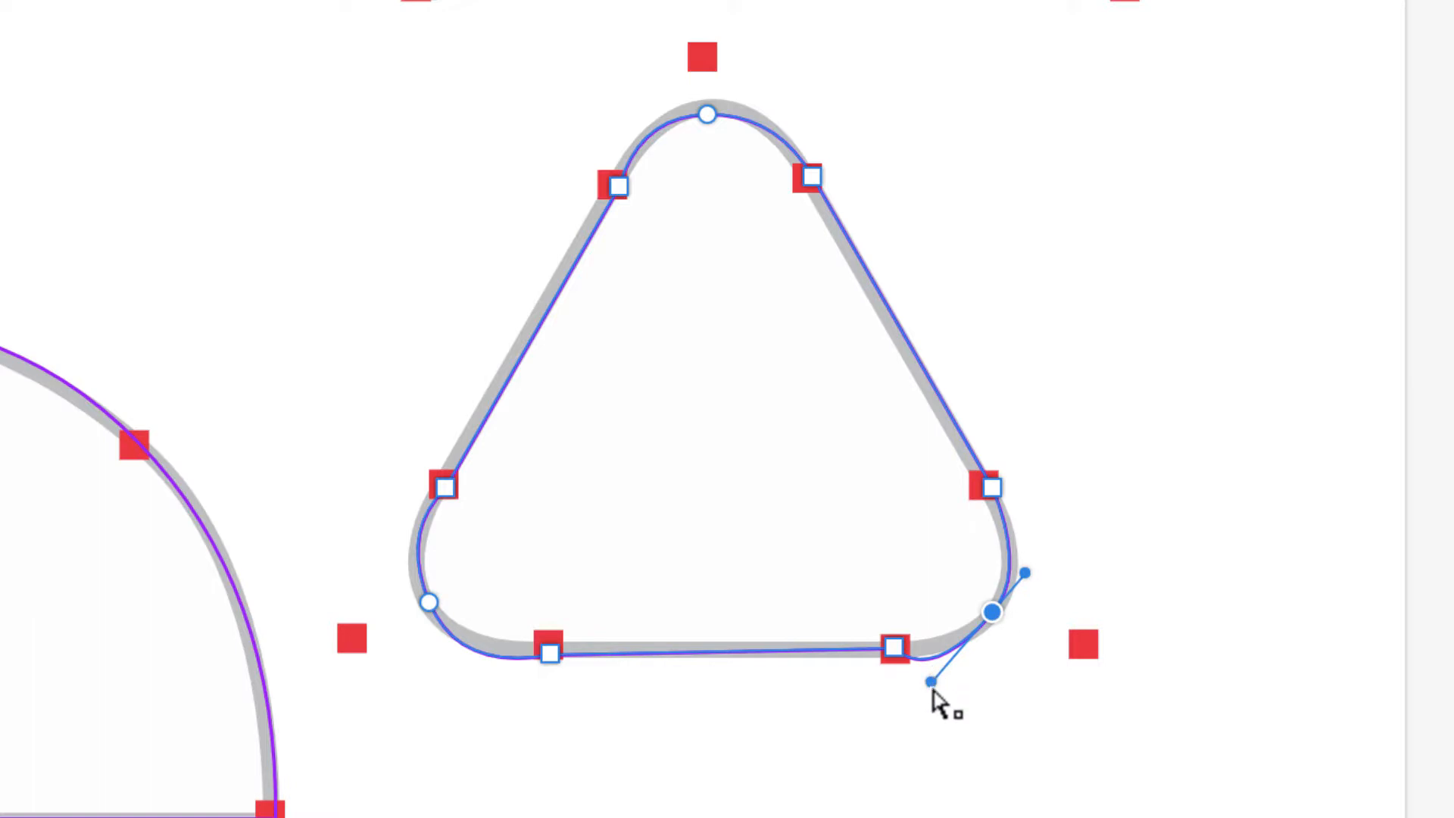
left_click_drag(937, 685, 966, 652)
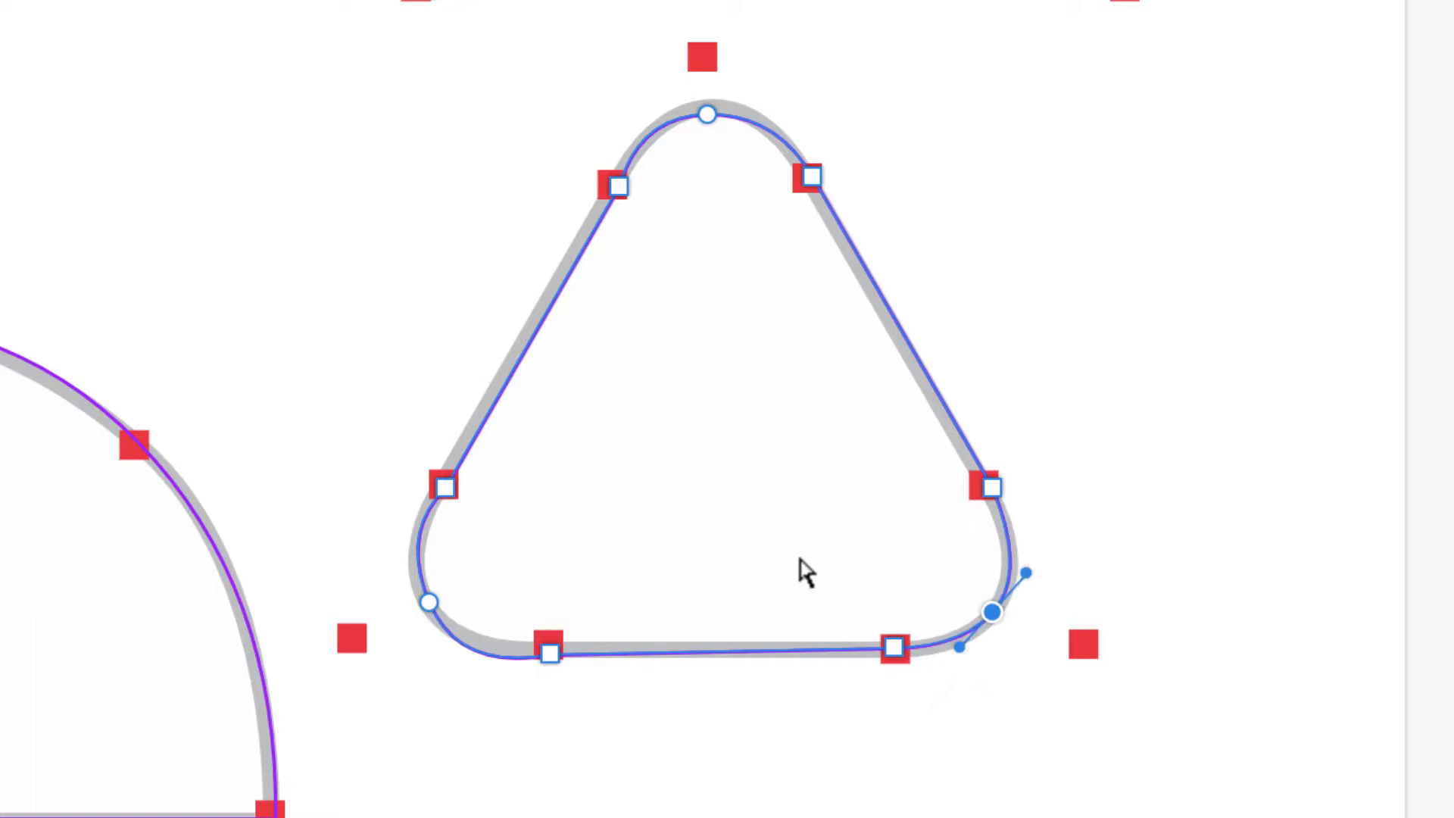
left_click(429, 603)
left_click_drag(459, 671, 461, 657)
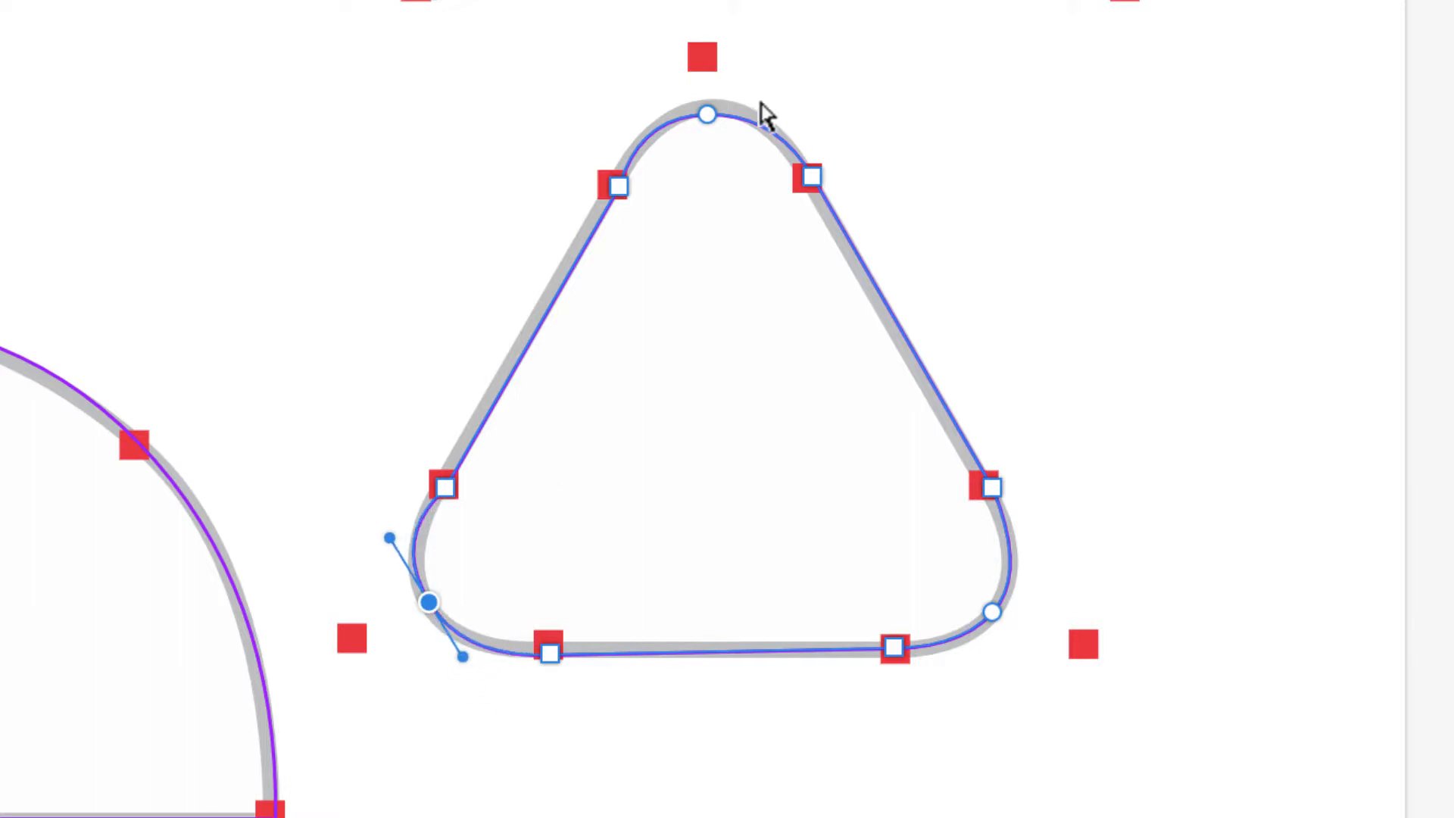
left_click(708, 116)
left_click_drag(712, 115, 721, 116)
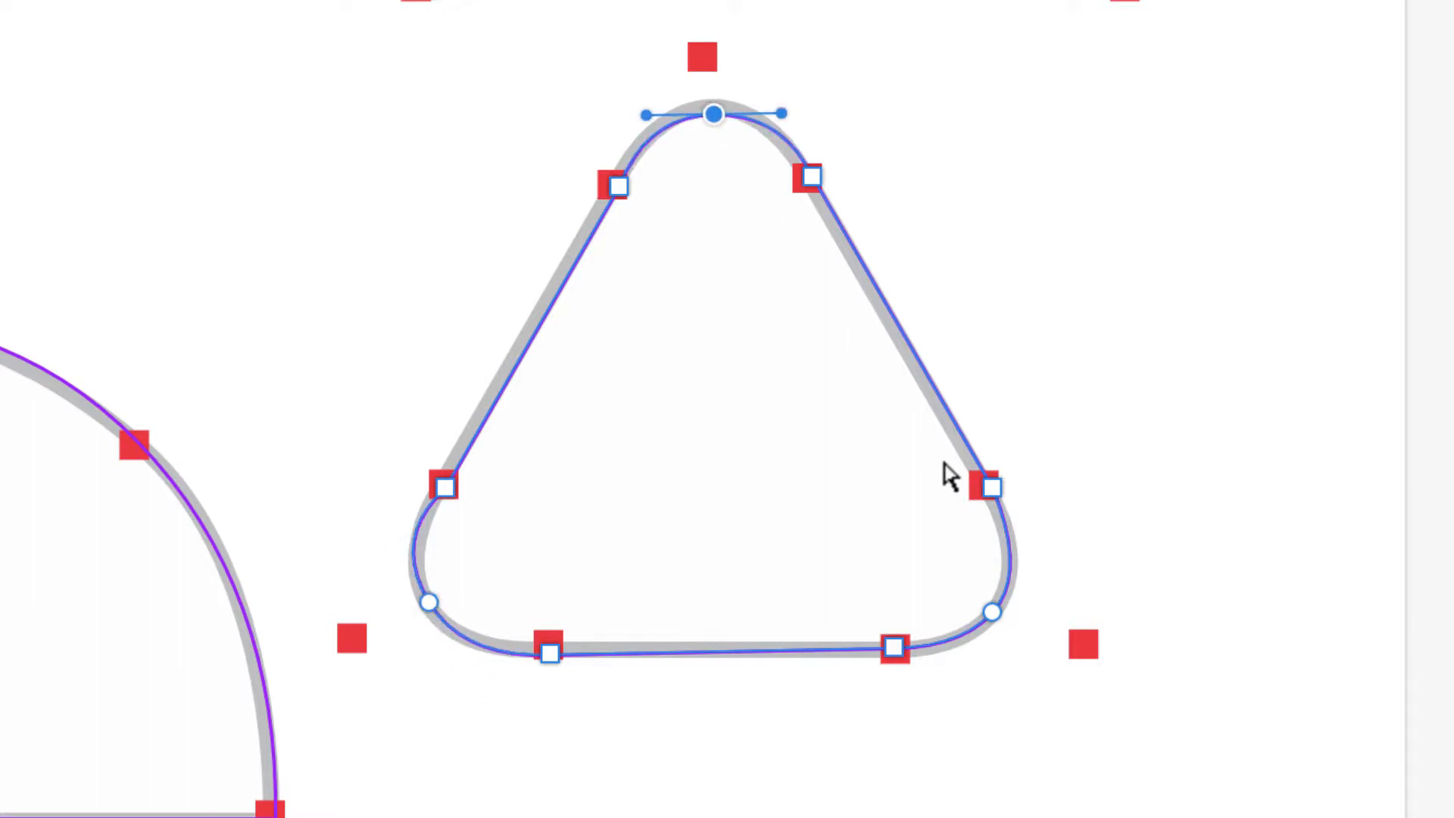
left_click_drag(994, 611, 1000, 612)
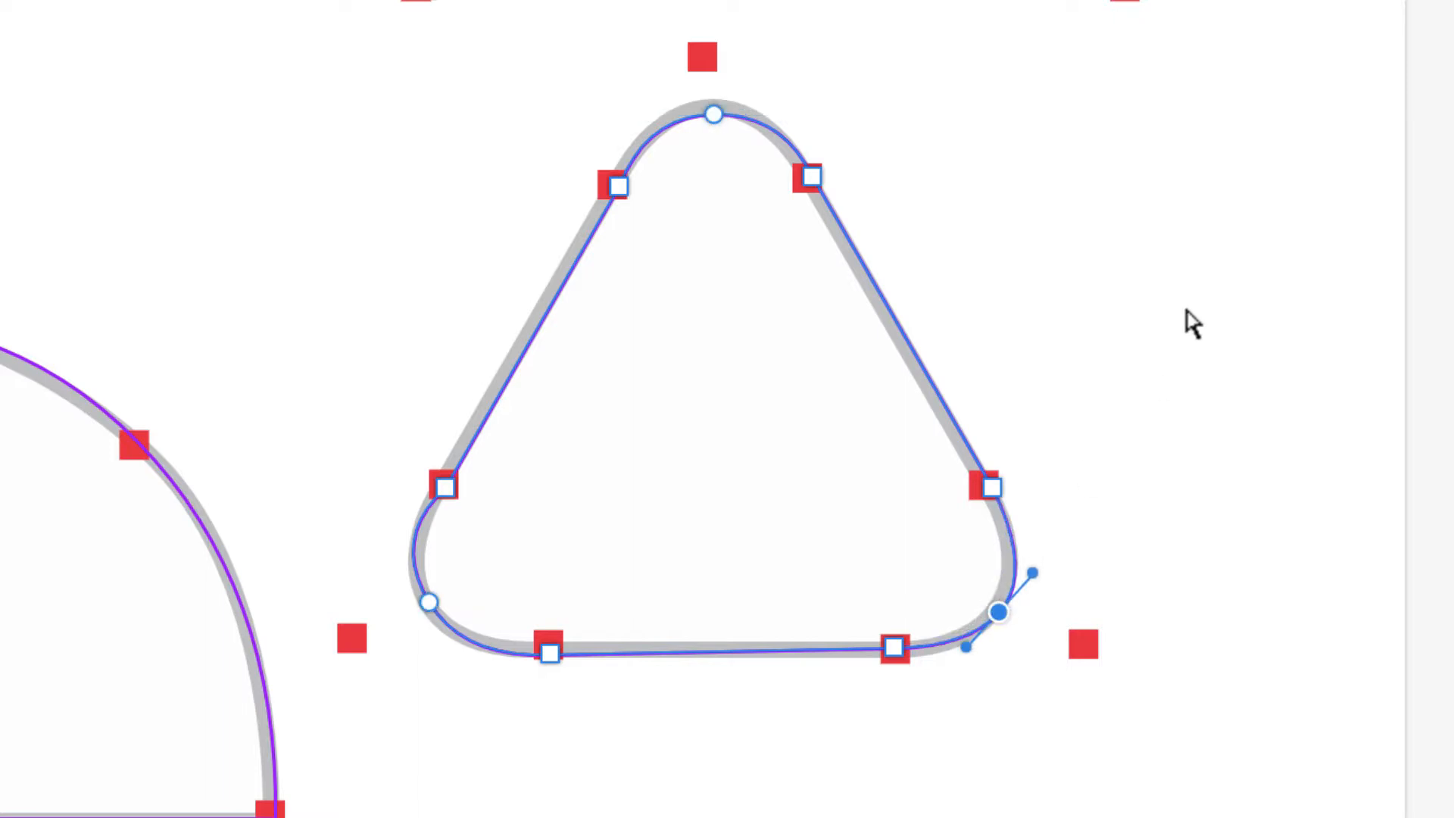
Step: Delete the rough triangle path and redraw a closed curved trace hugging the rounded triangle template
key("Delete")
key("Delete")
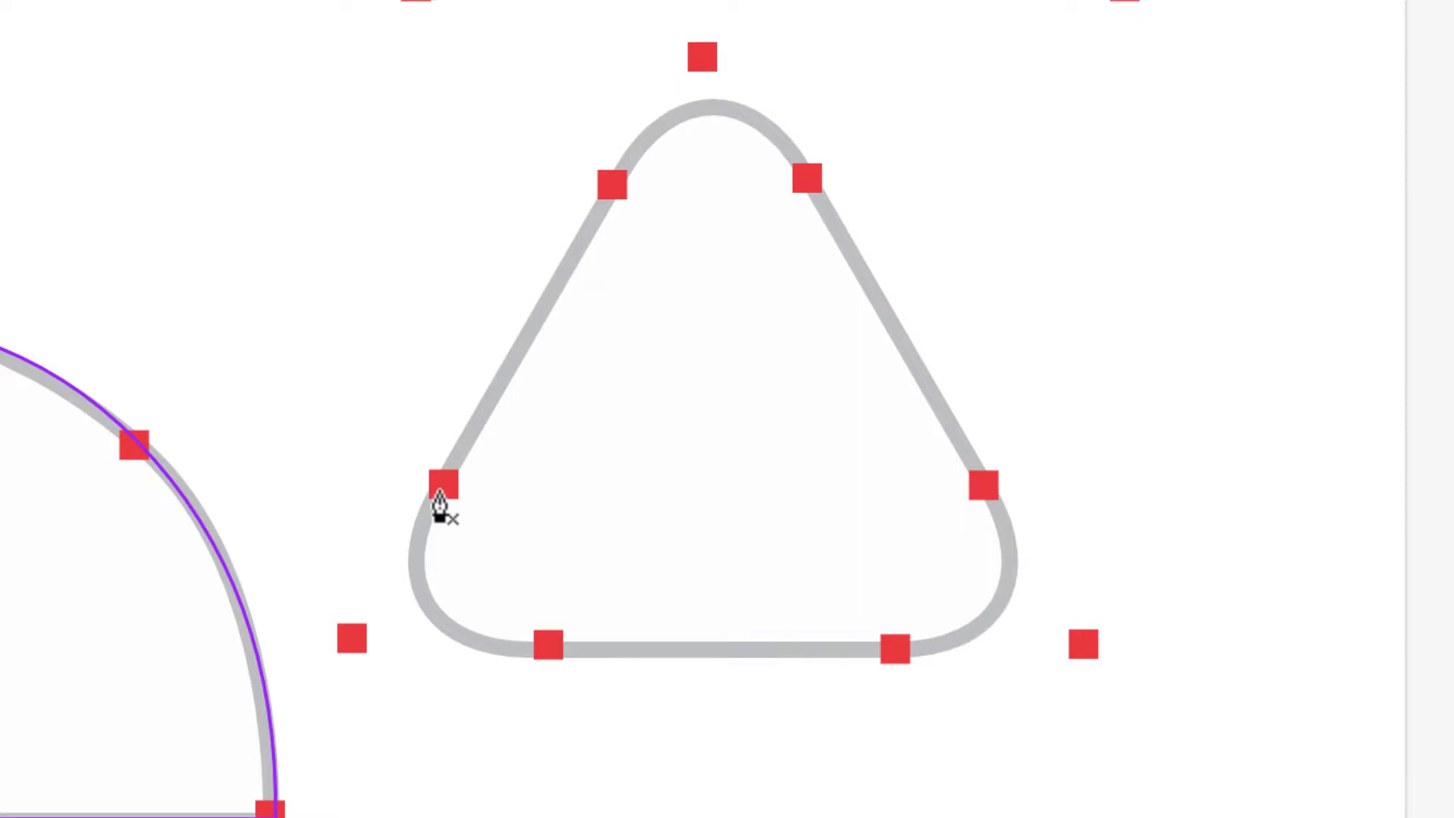
left_click(444, 485)
left_click_drag(615, 184, 687, 61)
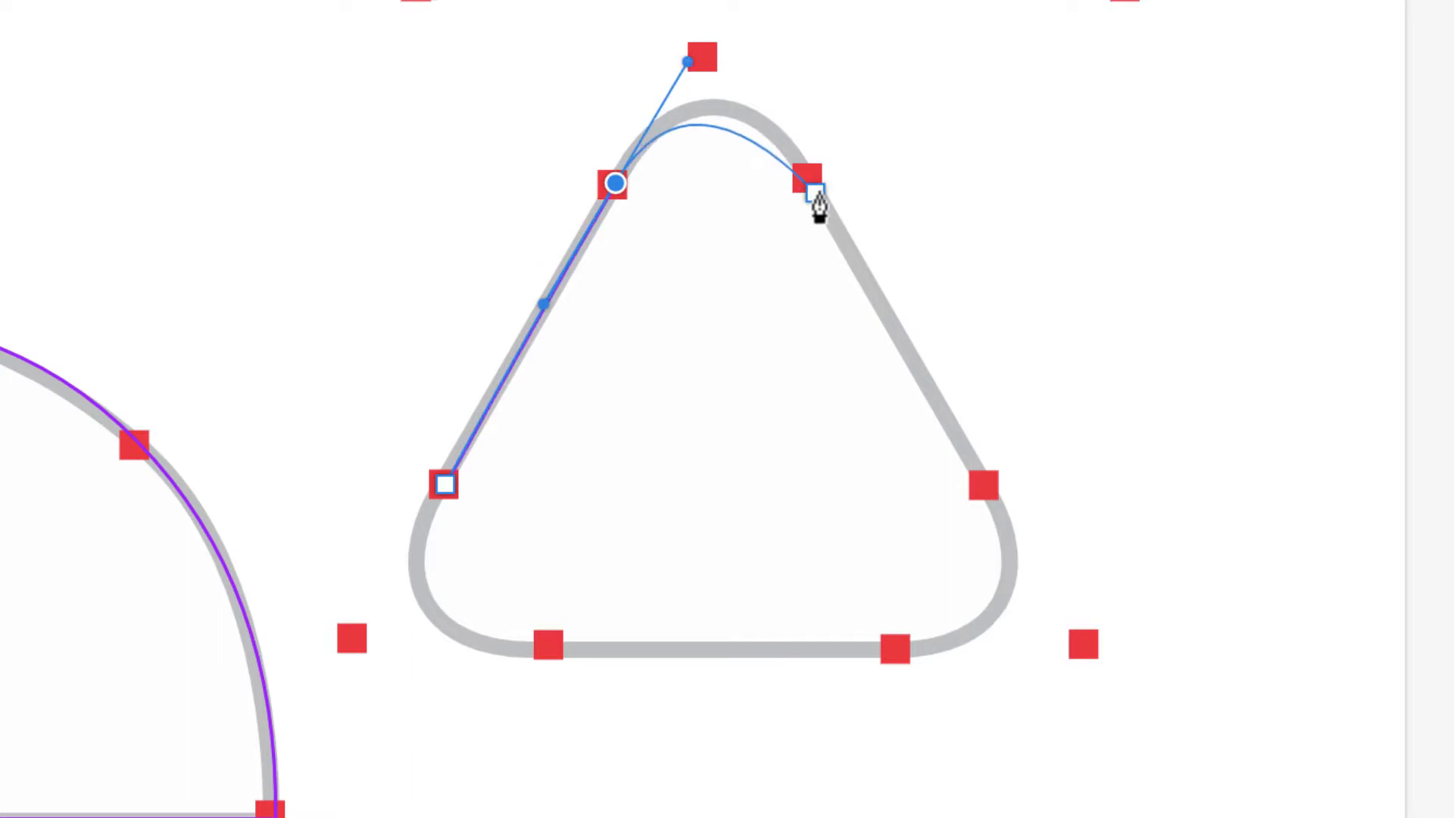
left_click_drag(818, 183, 854, 258)
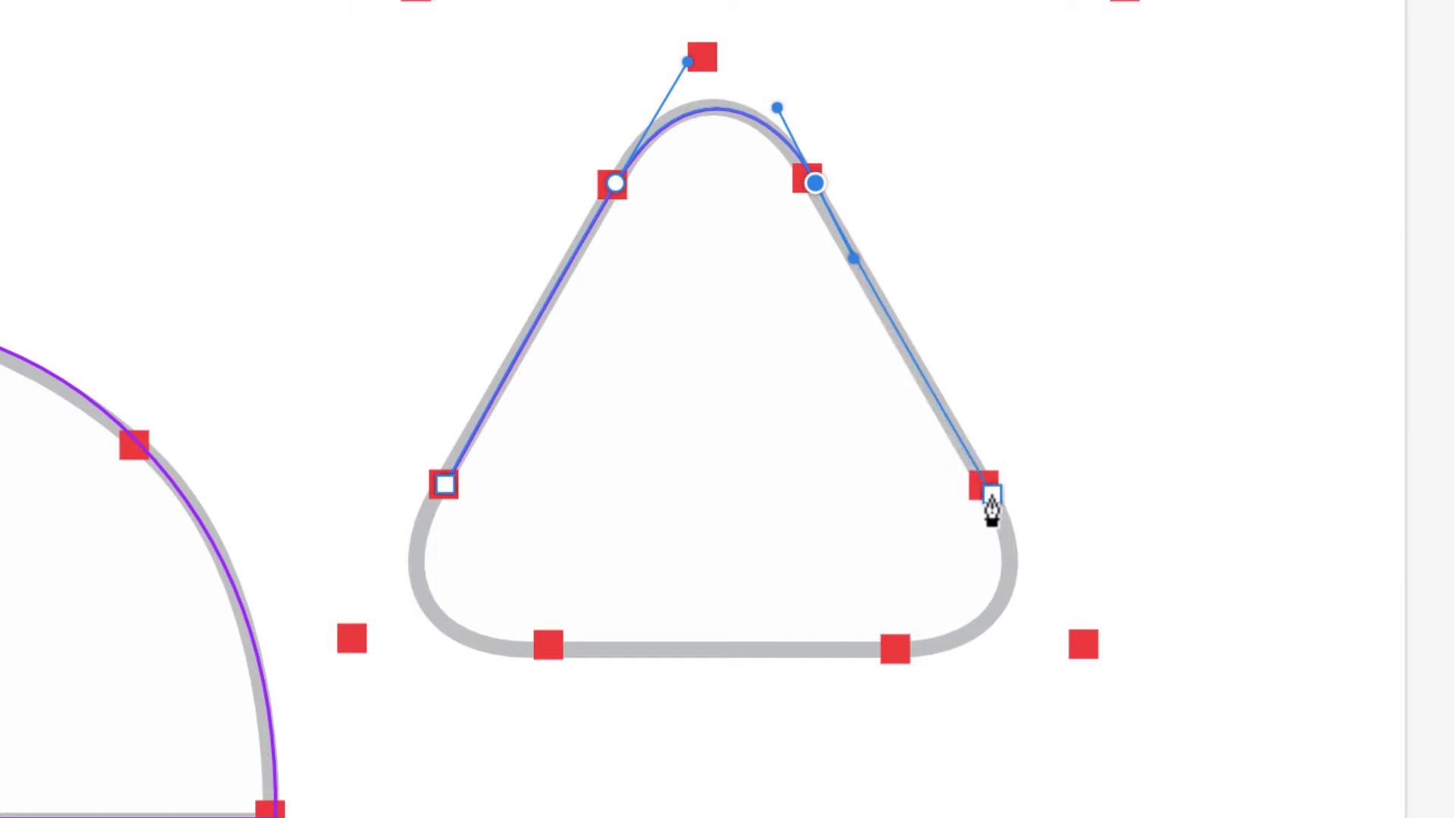
left_click(991, 497)
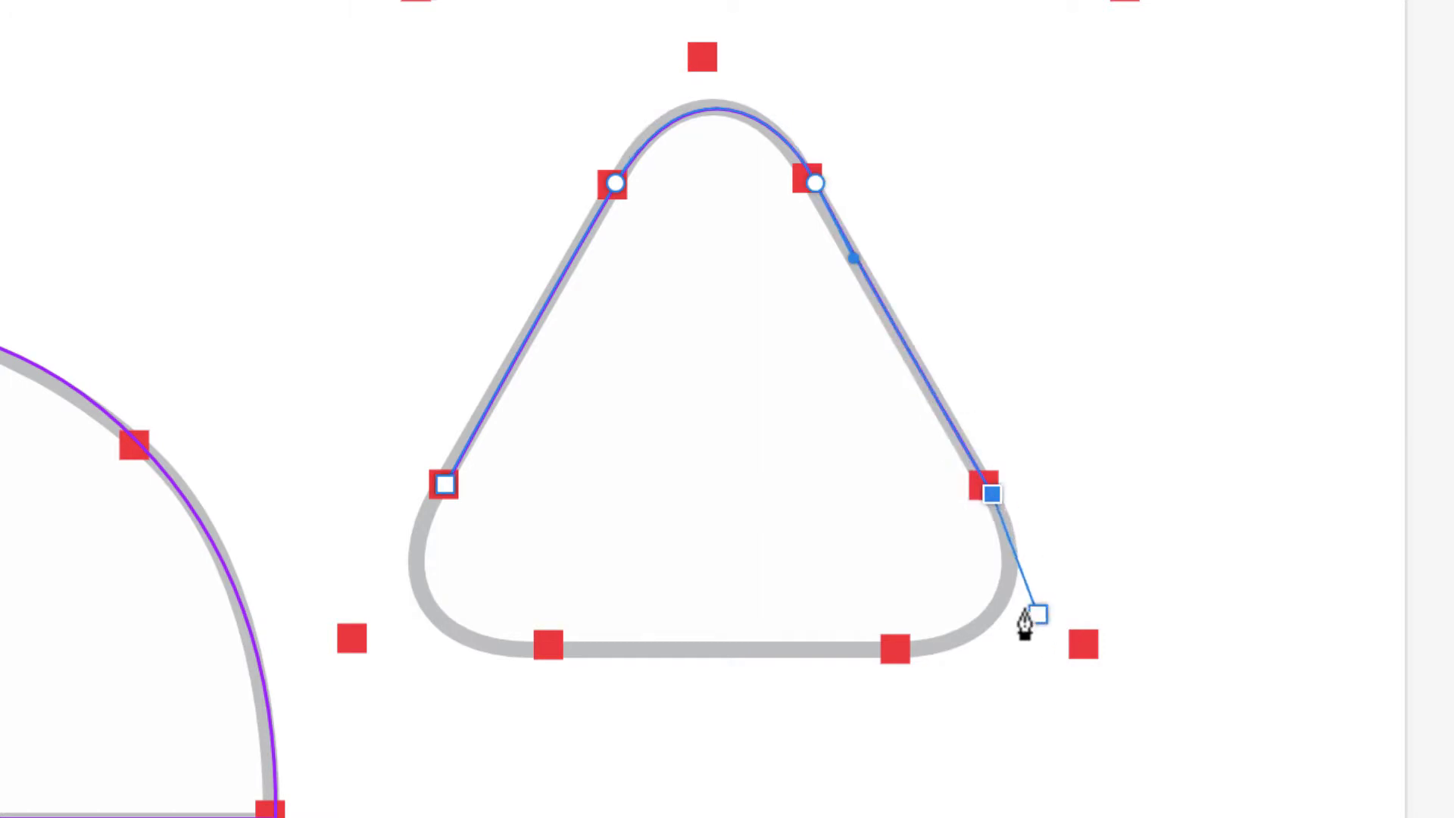
left_click_drag(909, 651, 764, 654)
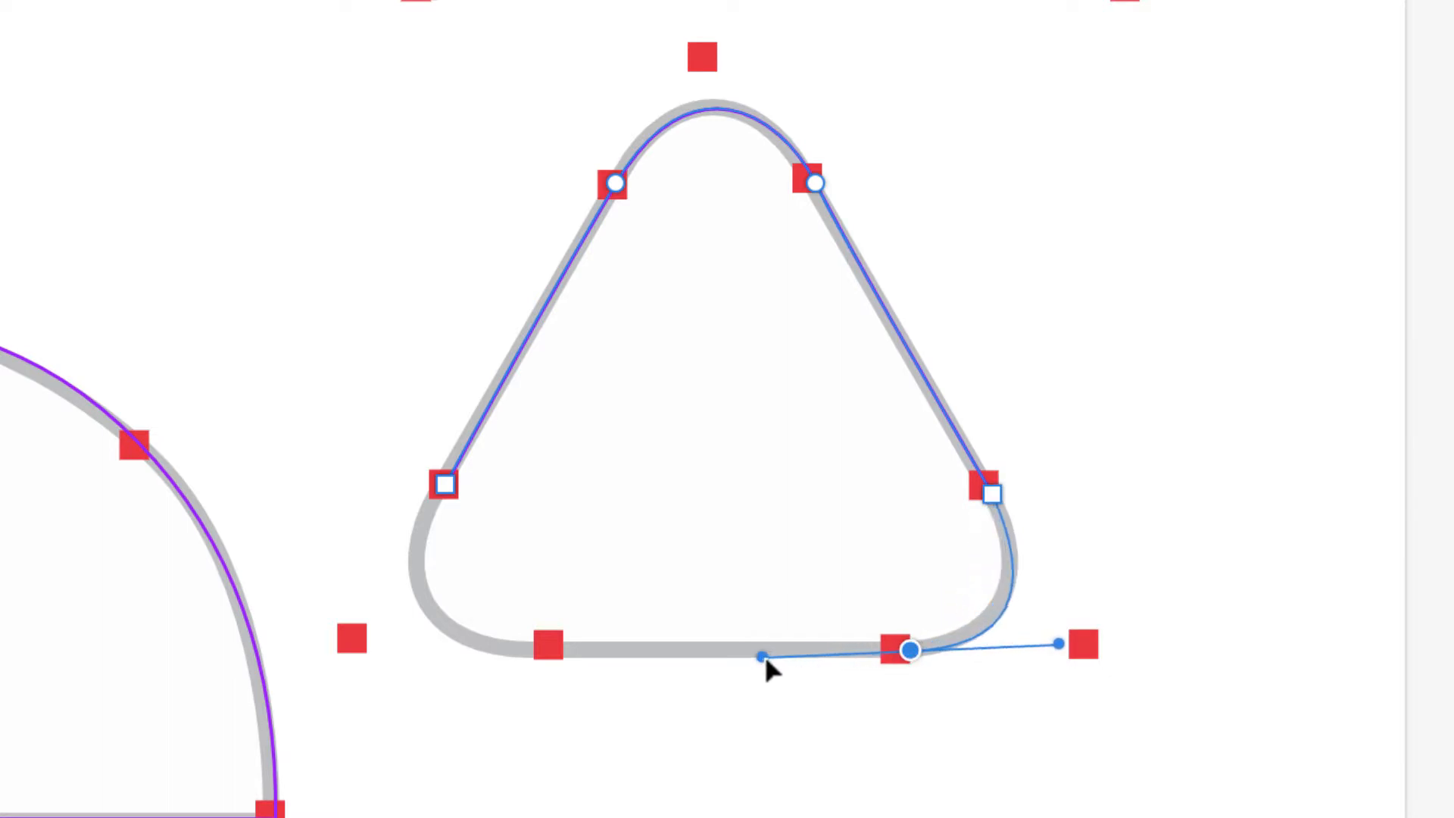
left_click(547, 644)
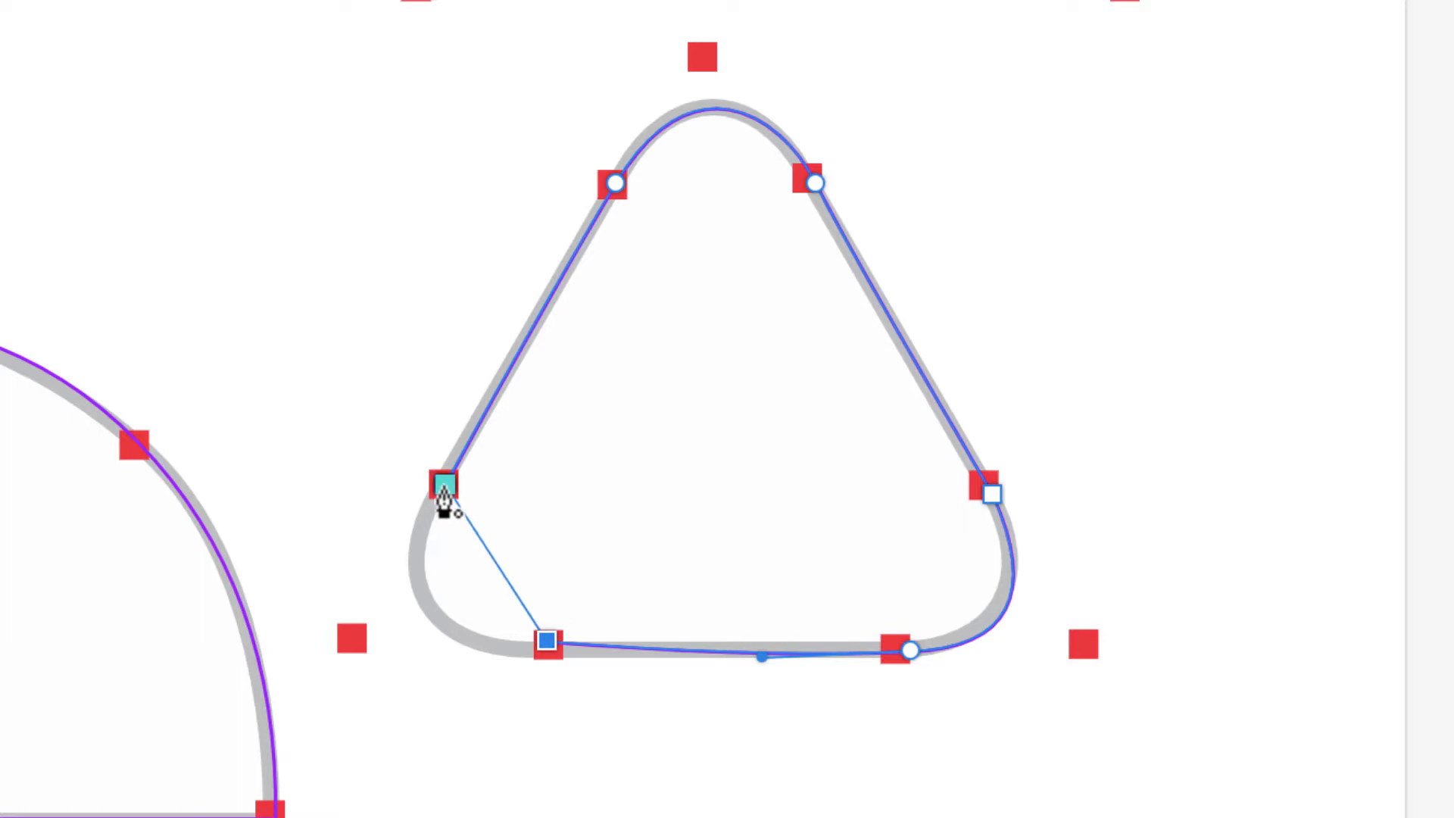
left_click_drag(443, 488, 539, 335)
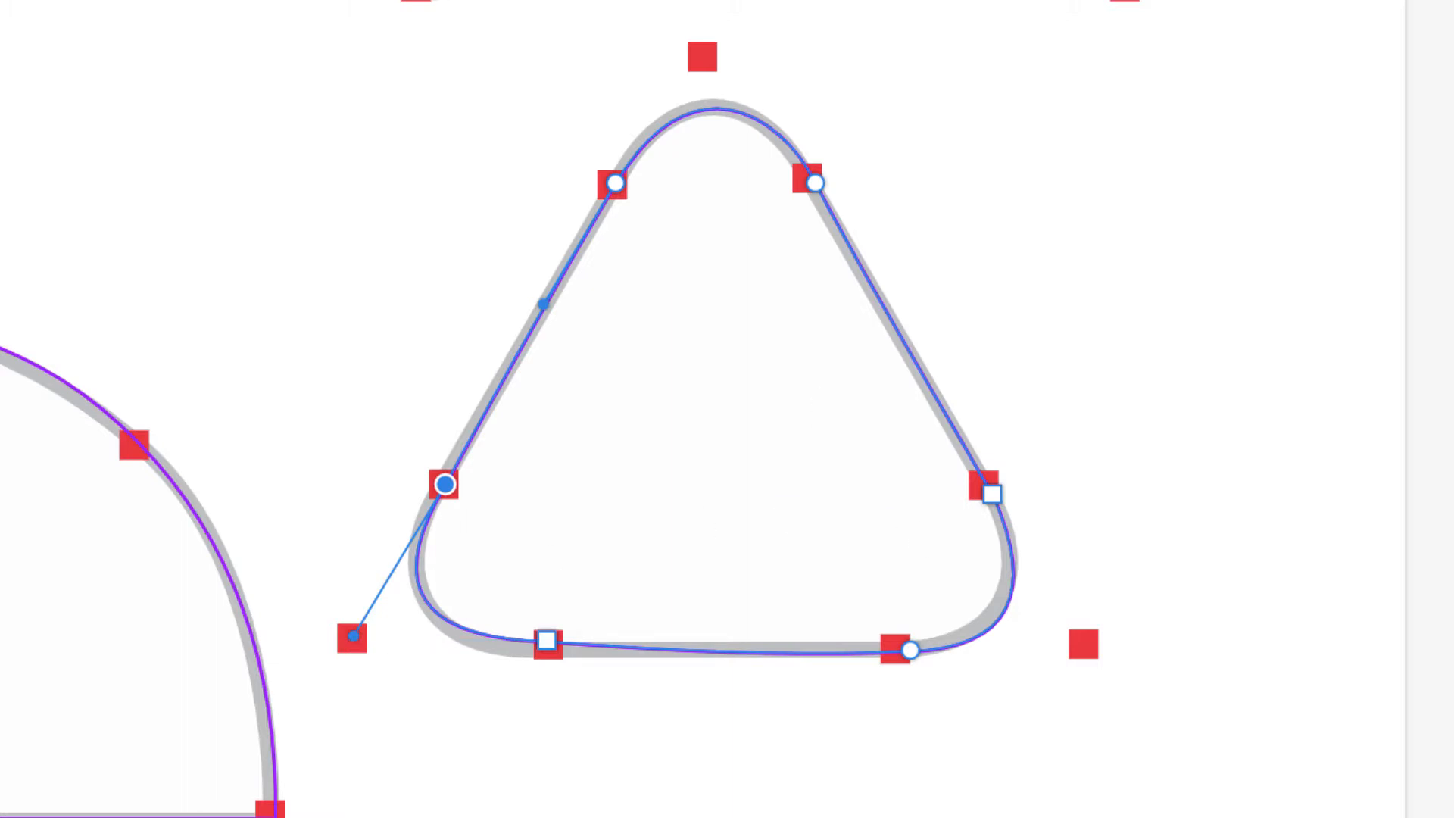
left_click(1043, 243)
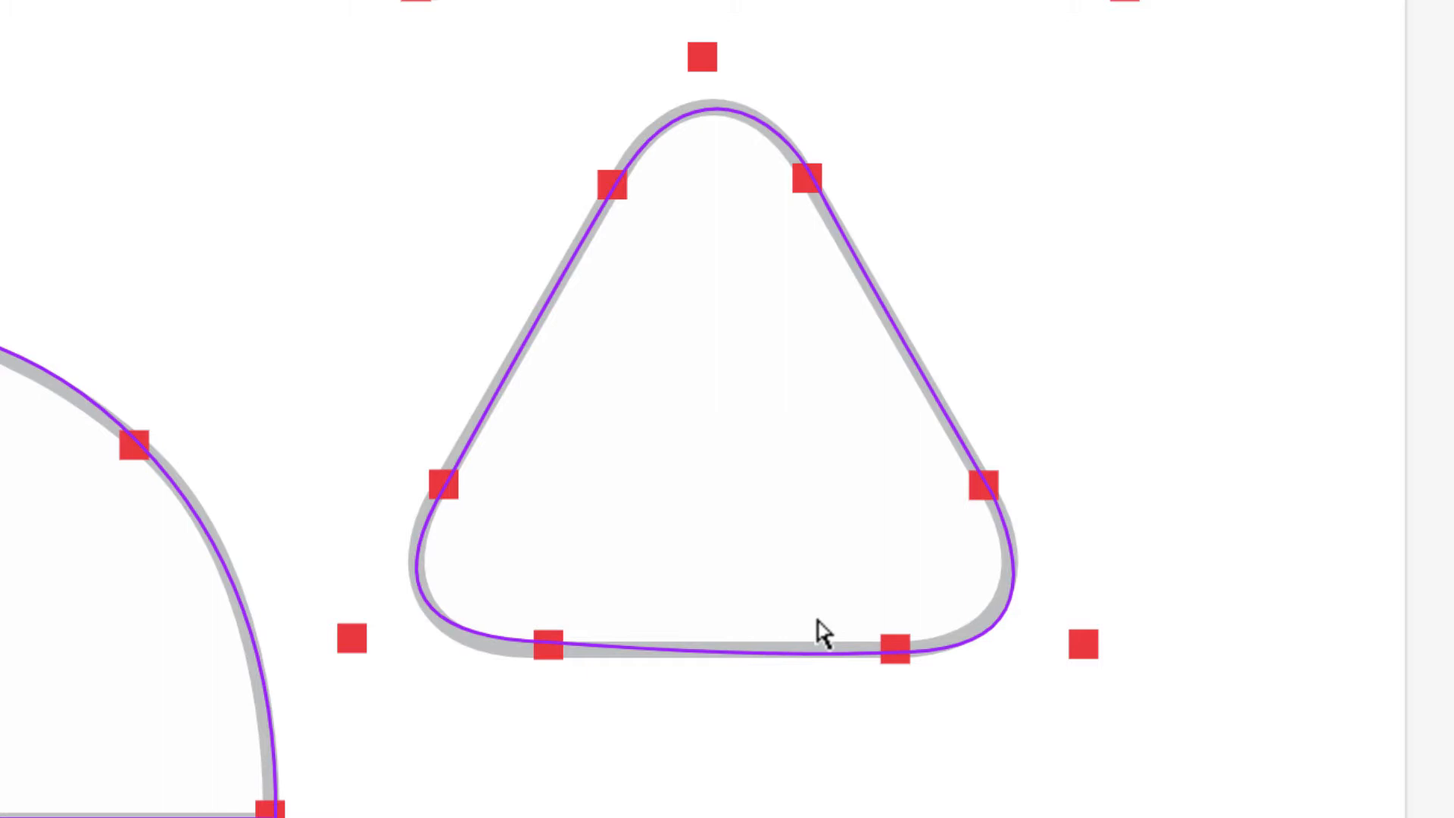
key("ctrl+minus")
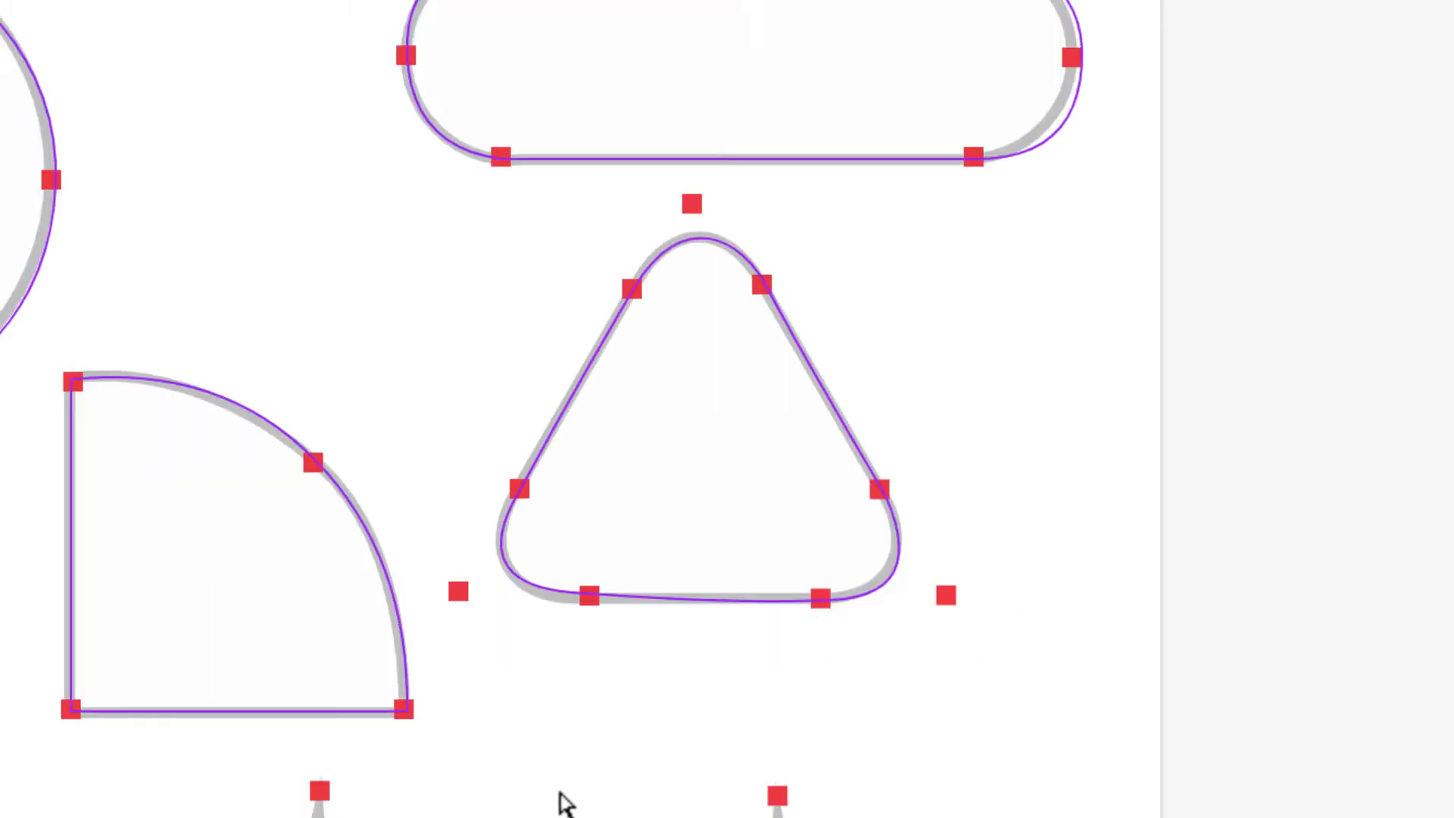
Step: Trace the three-peaked wave with curved troughs and corner peaks, ending in a handle-free right endpoint
scroll(559, 794, "left", 5)
scroll(876, 245, "down", 2)
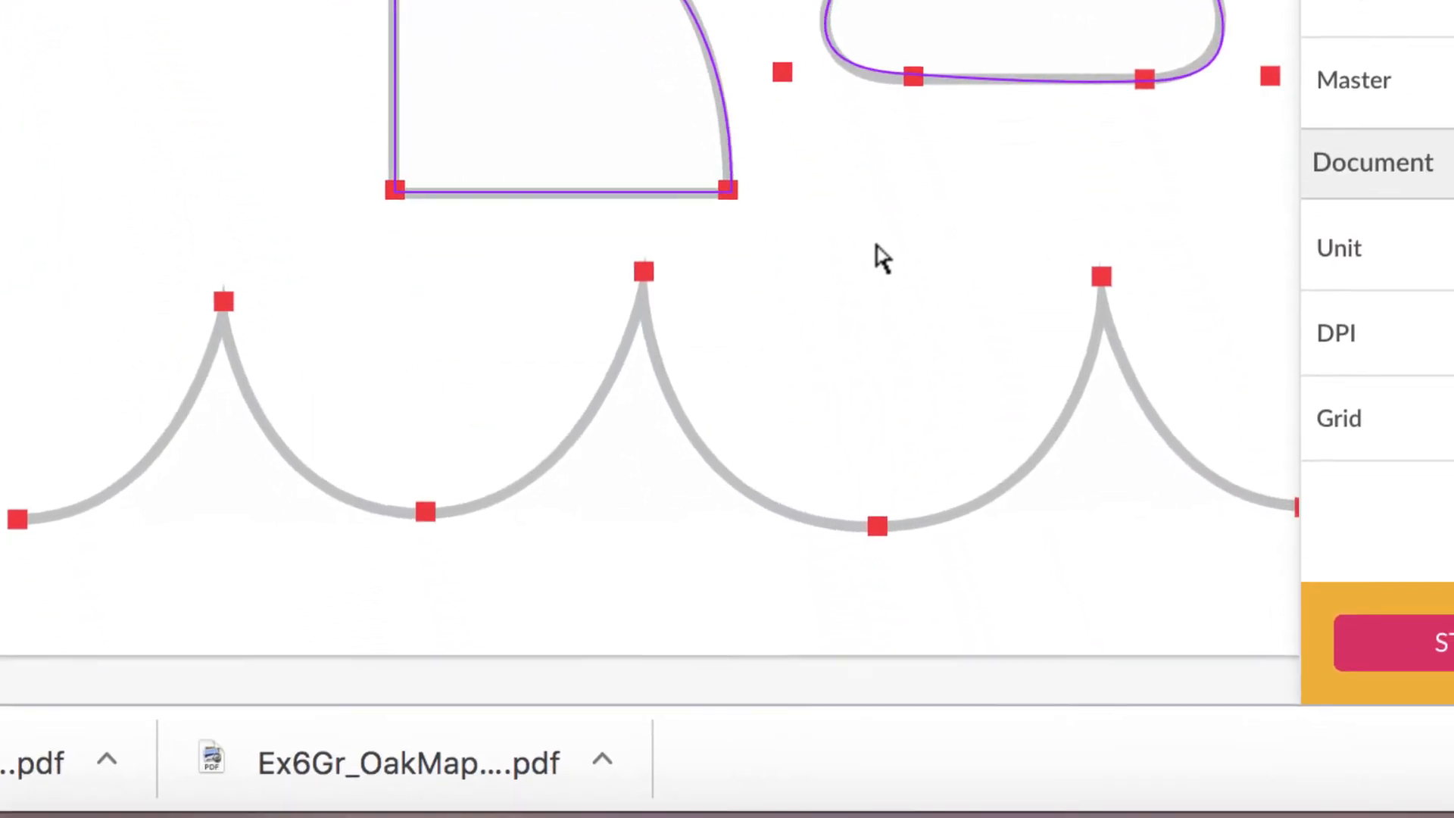
scroll(878, 248, "right", 5)
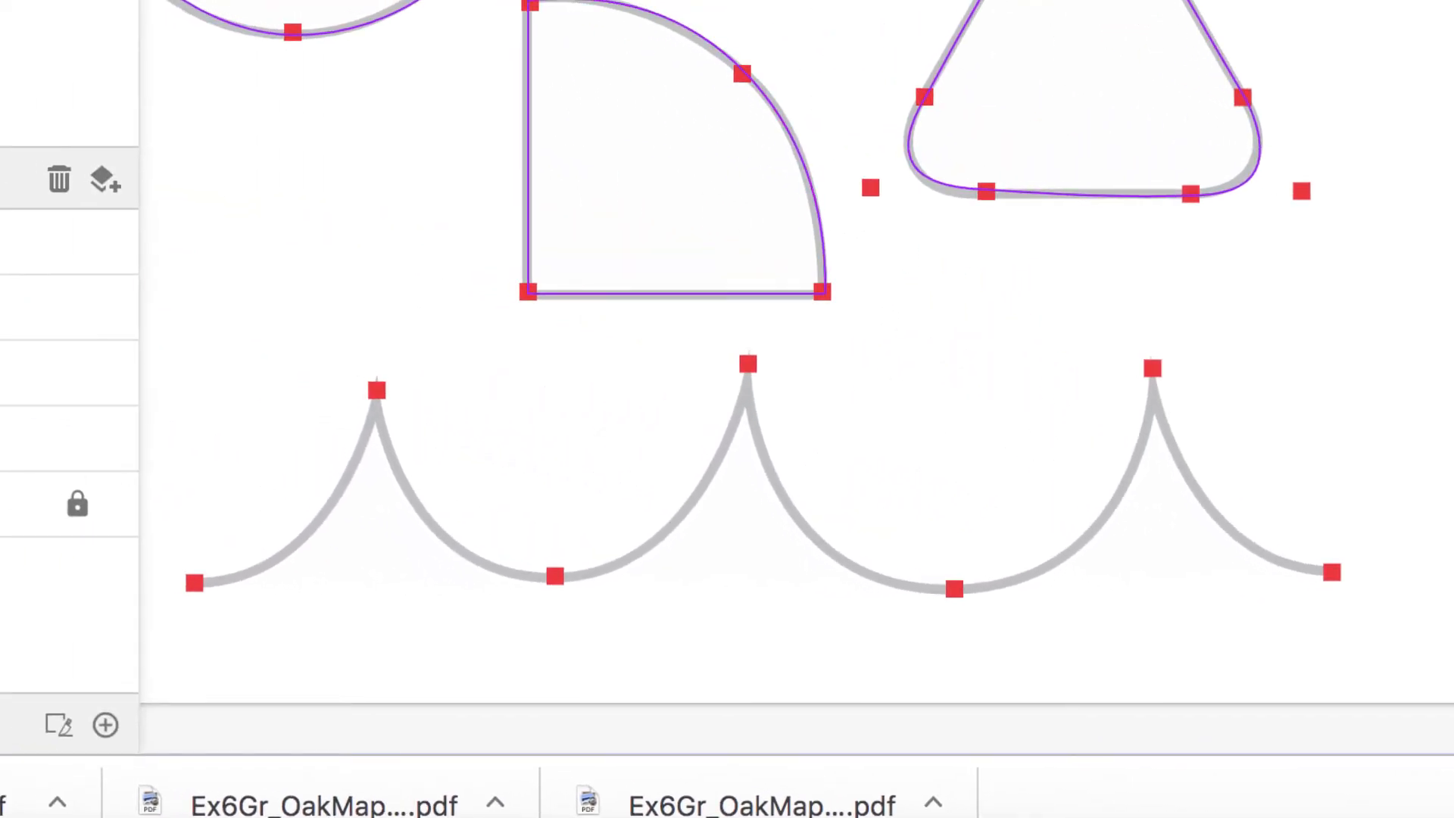
left_click_drag(194, 582, 319, 595)
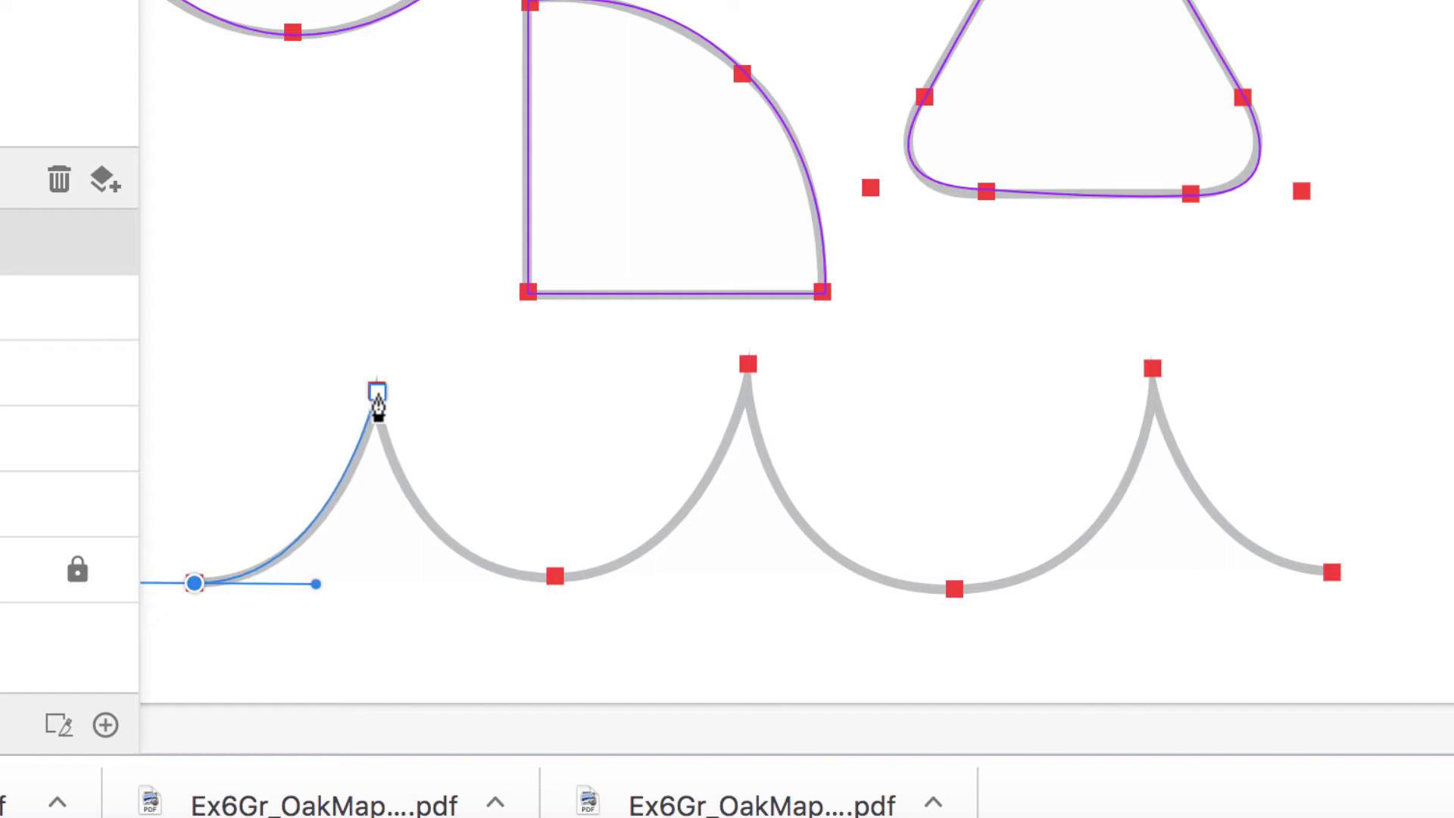
left_click_drag(377, 393, 697, 582)
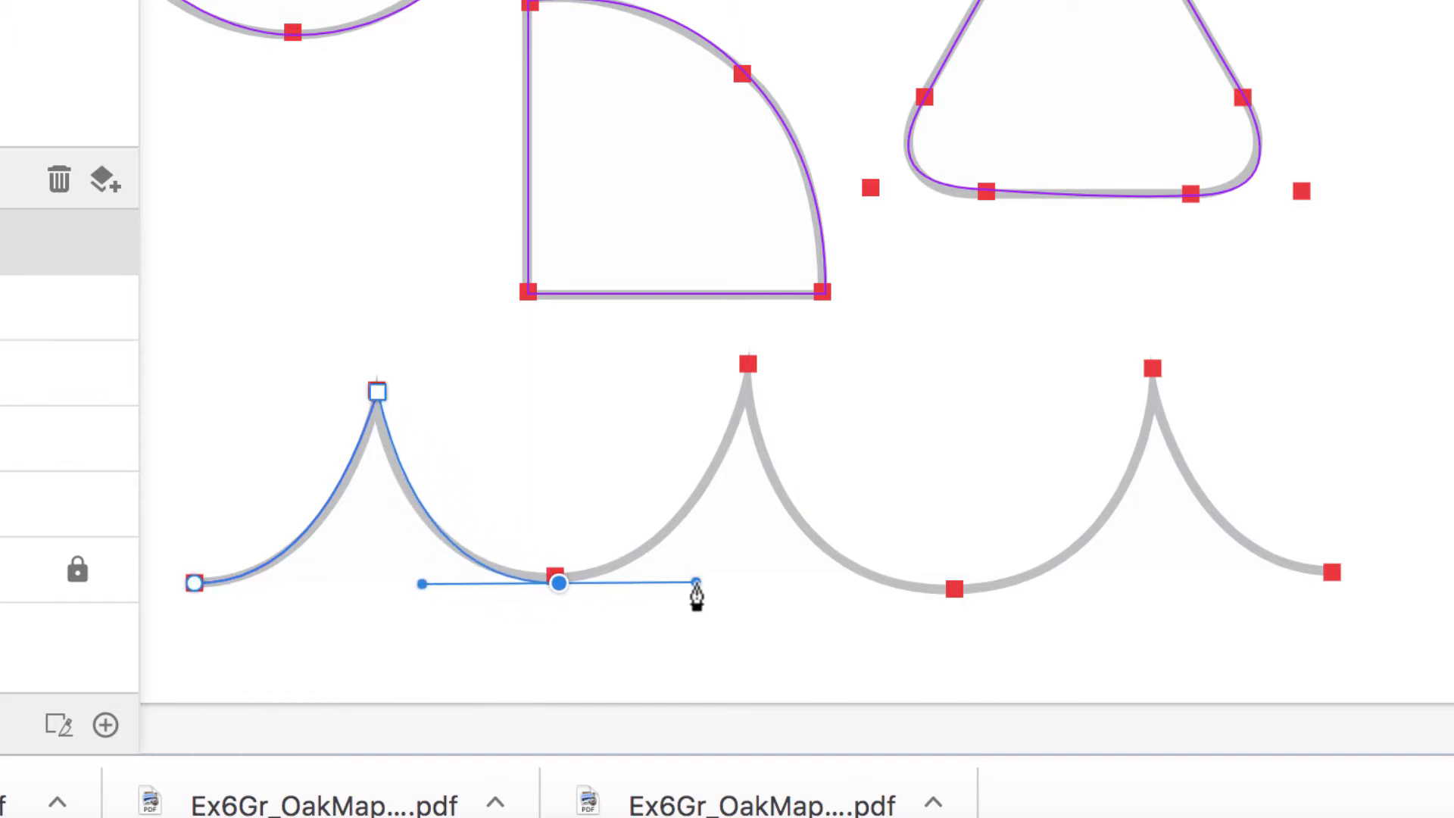
left_click(748, 366)
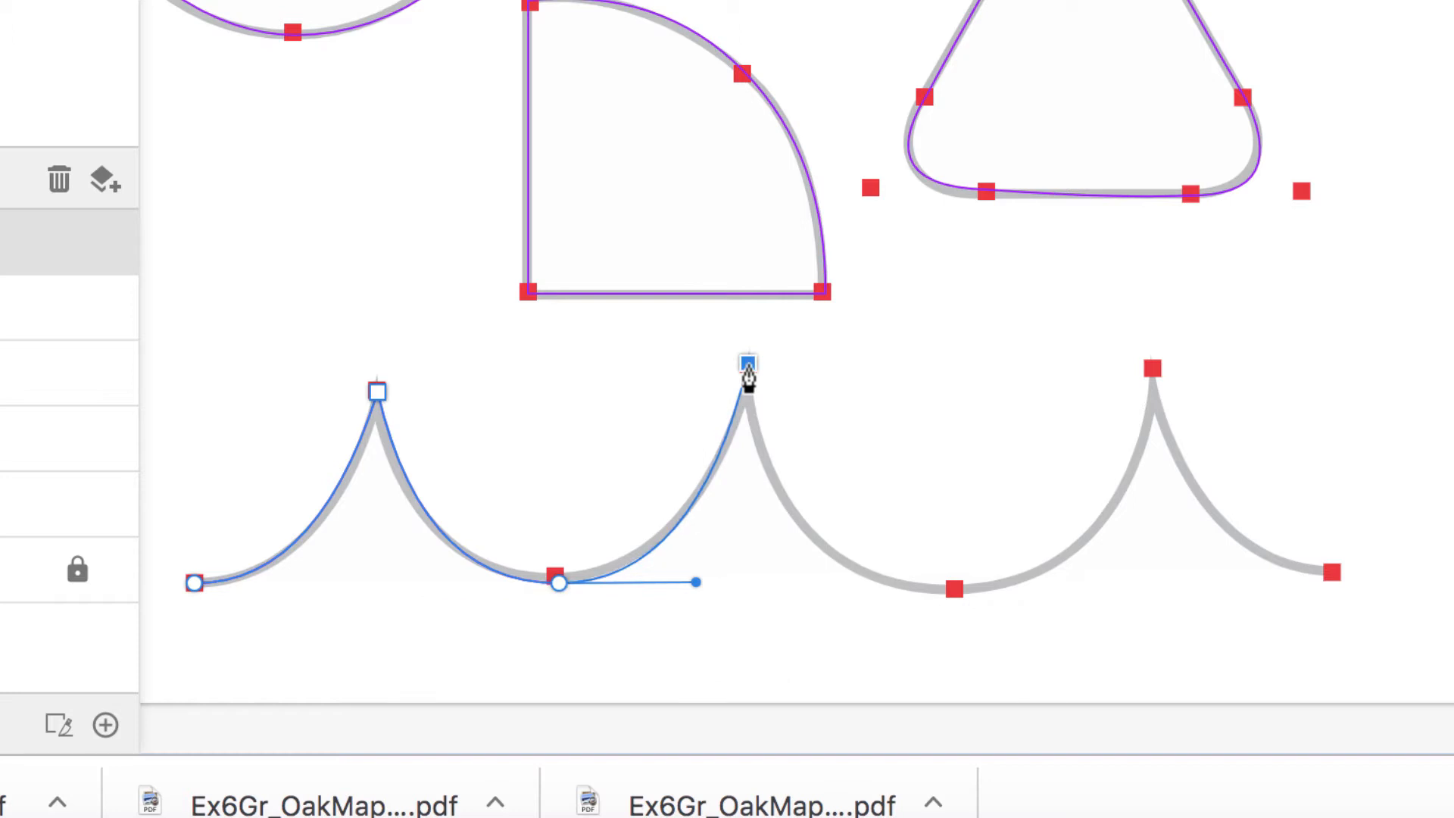
left_click_drag(957, 591, 1140, 587)
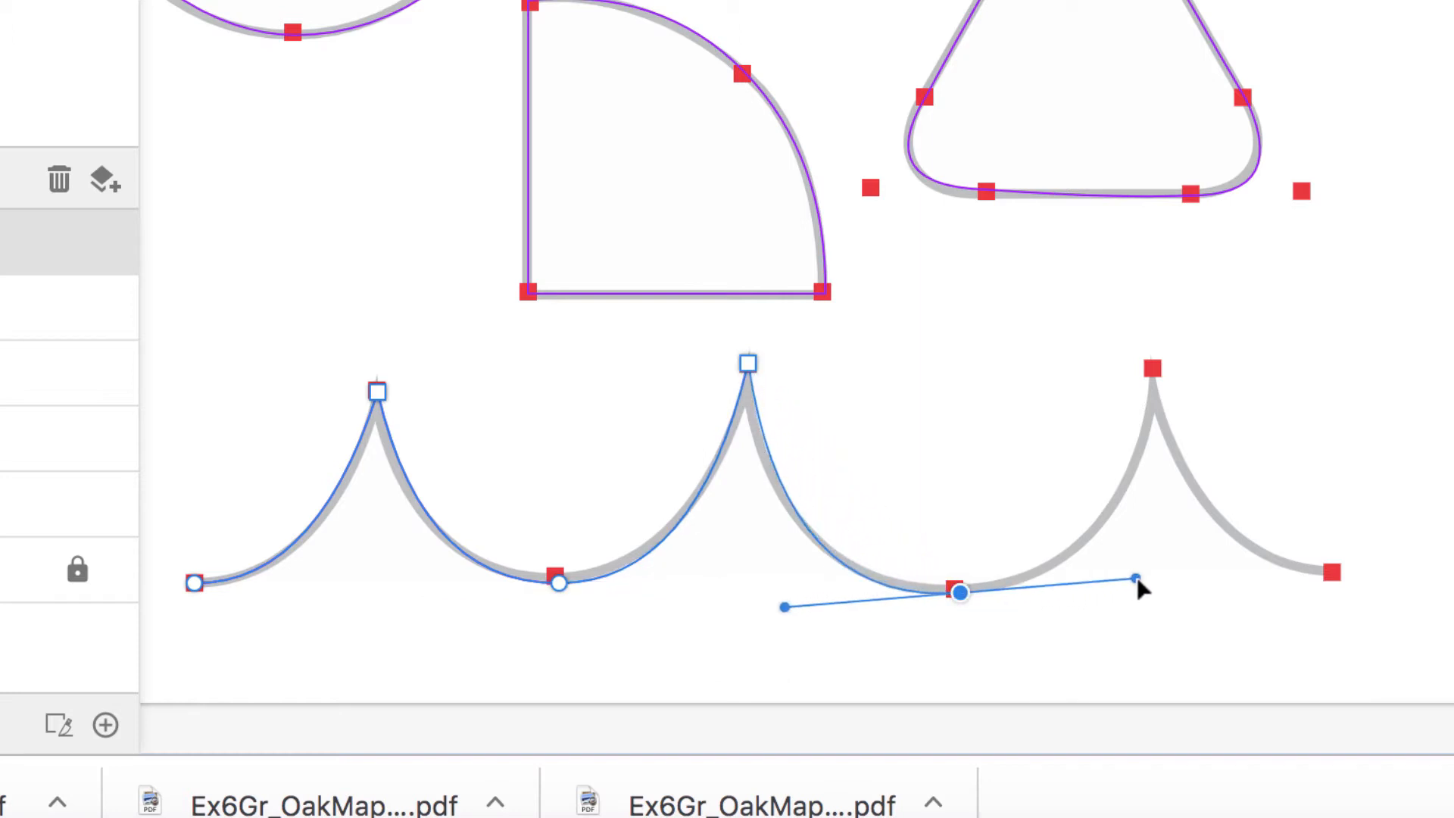
left_click(1156, 365)
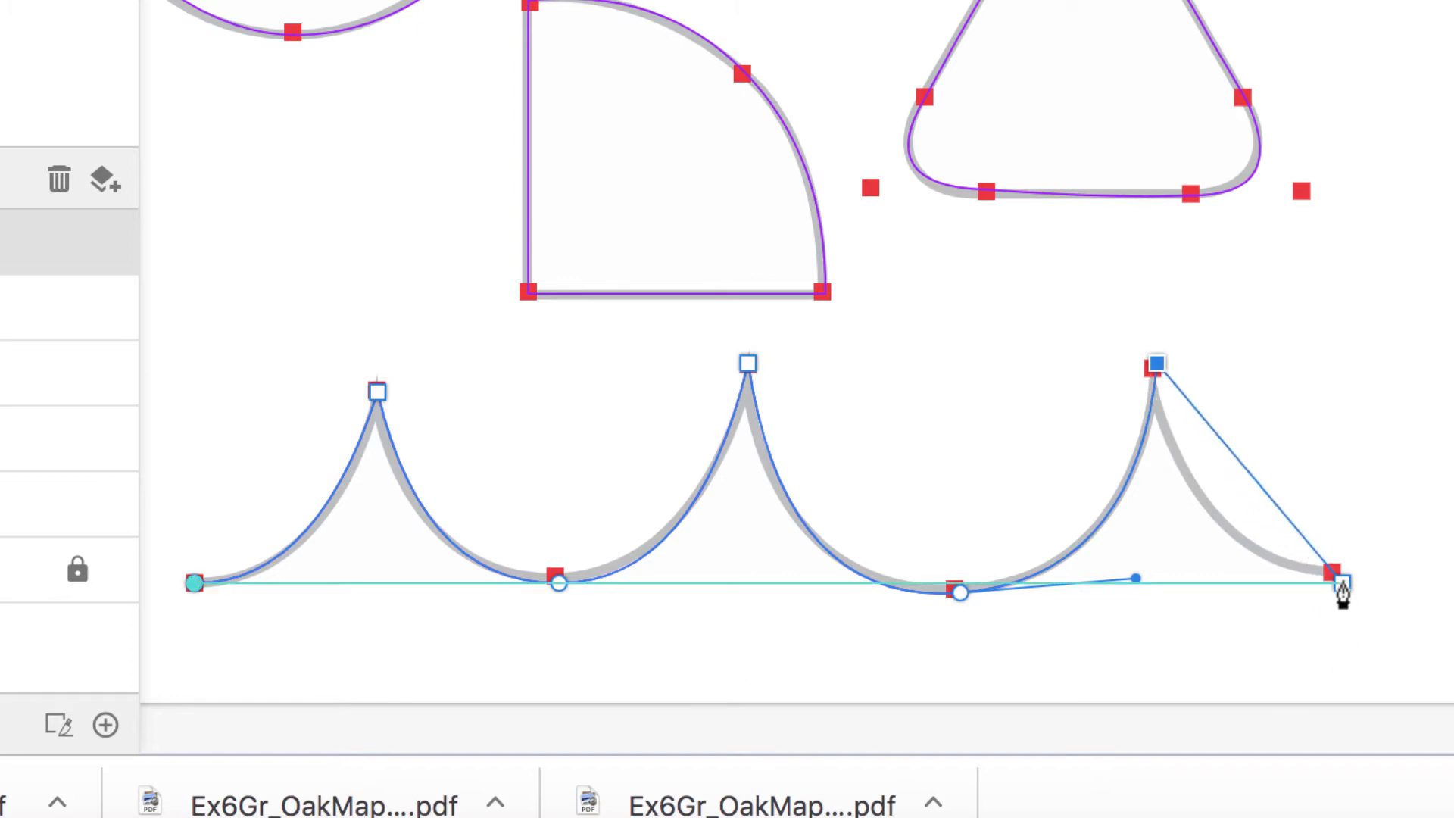
left_click_drag(1333, 574, 1453, 573)
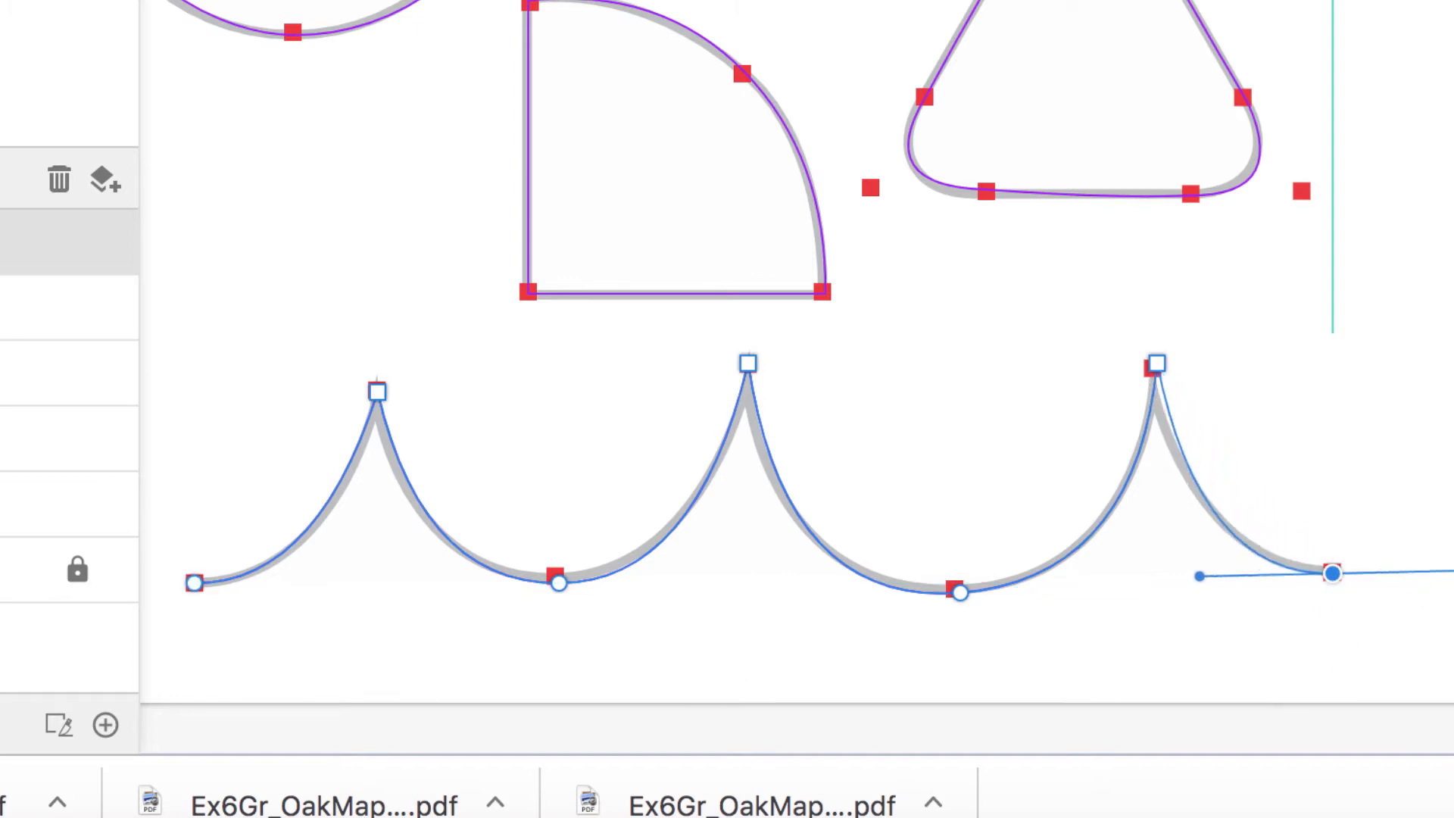
left_click(1335, 575)
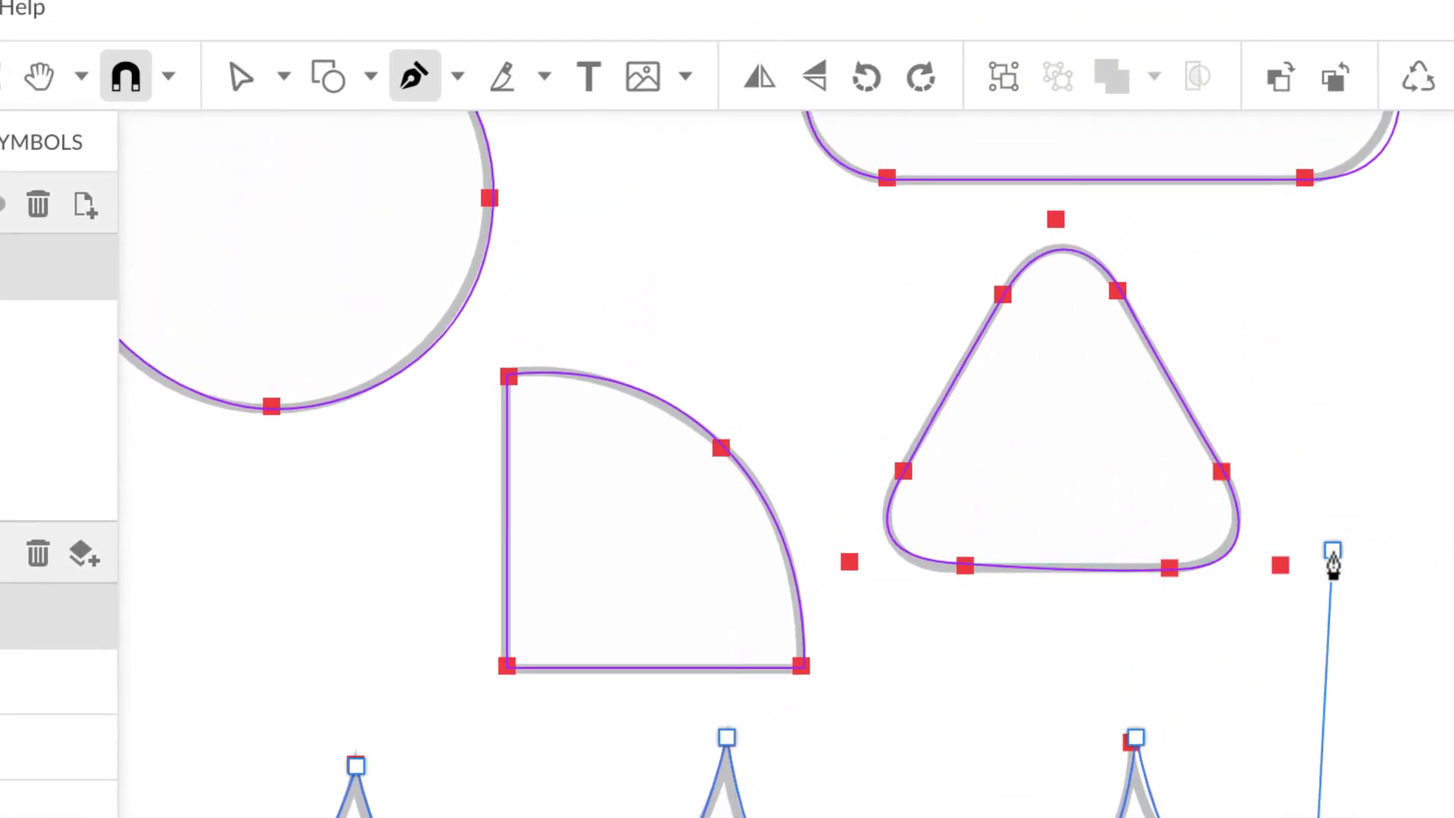
Step: Switch to the Select tool to end the wave as an open path and review all traces
left_click(239, 79)
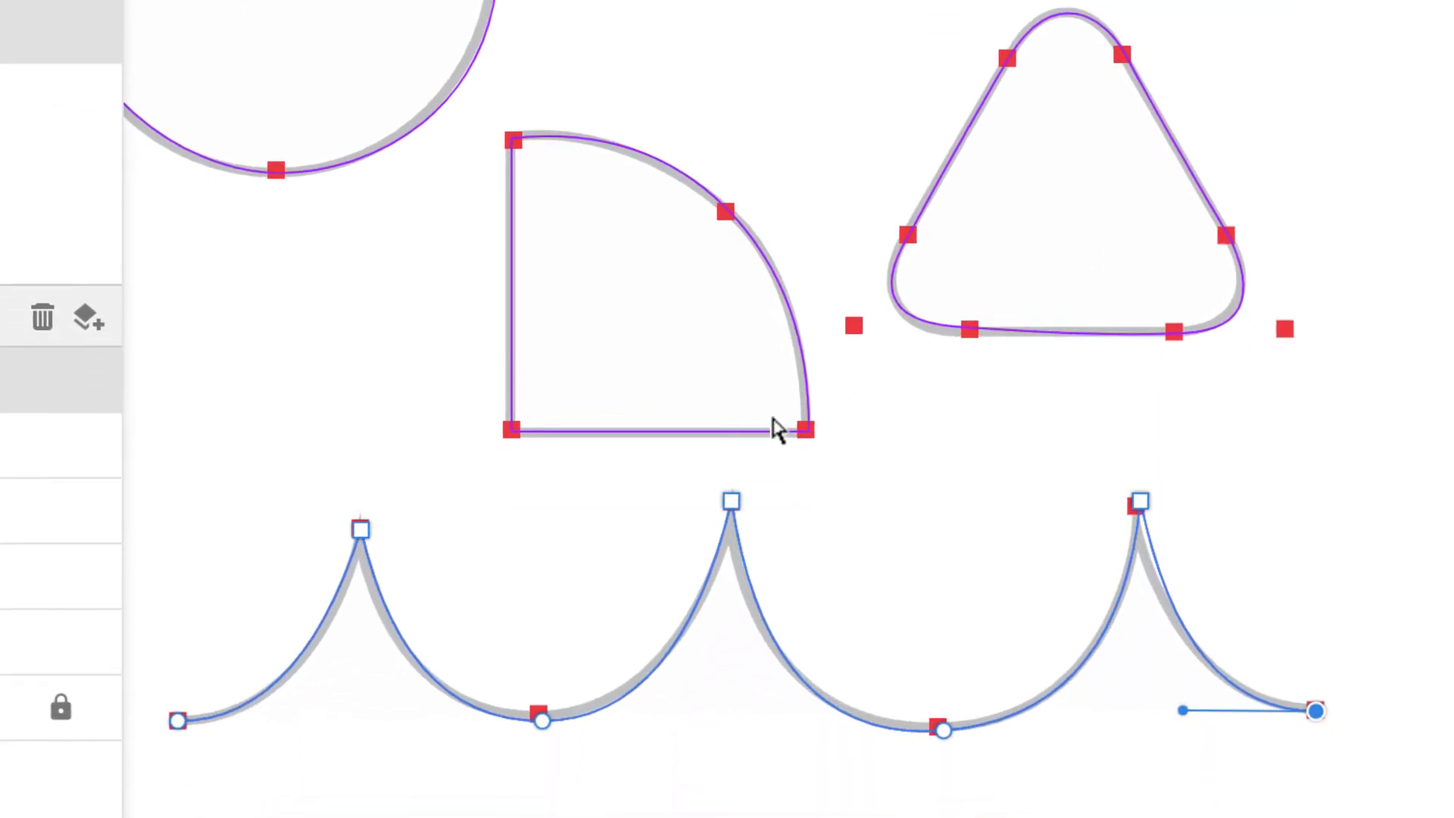
scroll(778, 430, "up", 5)
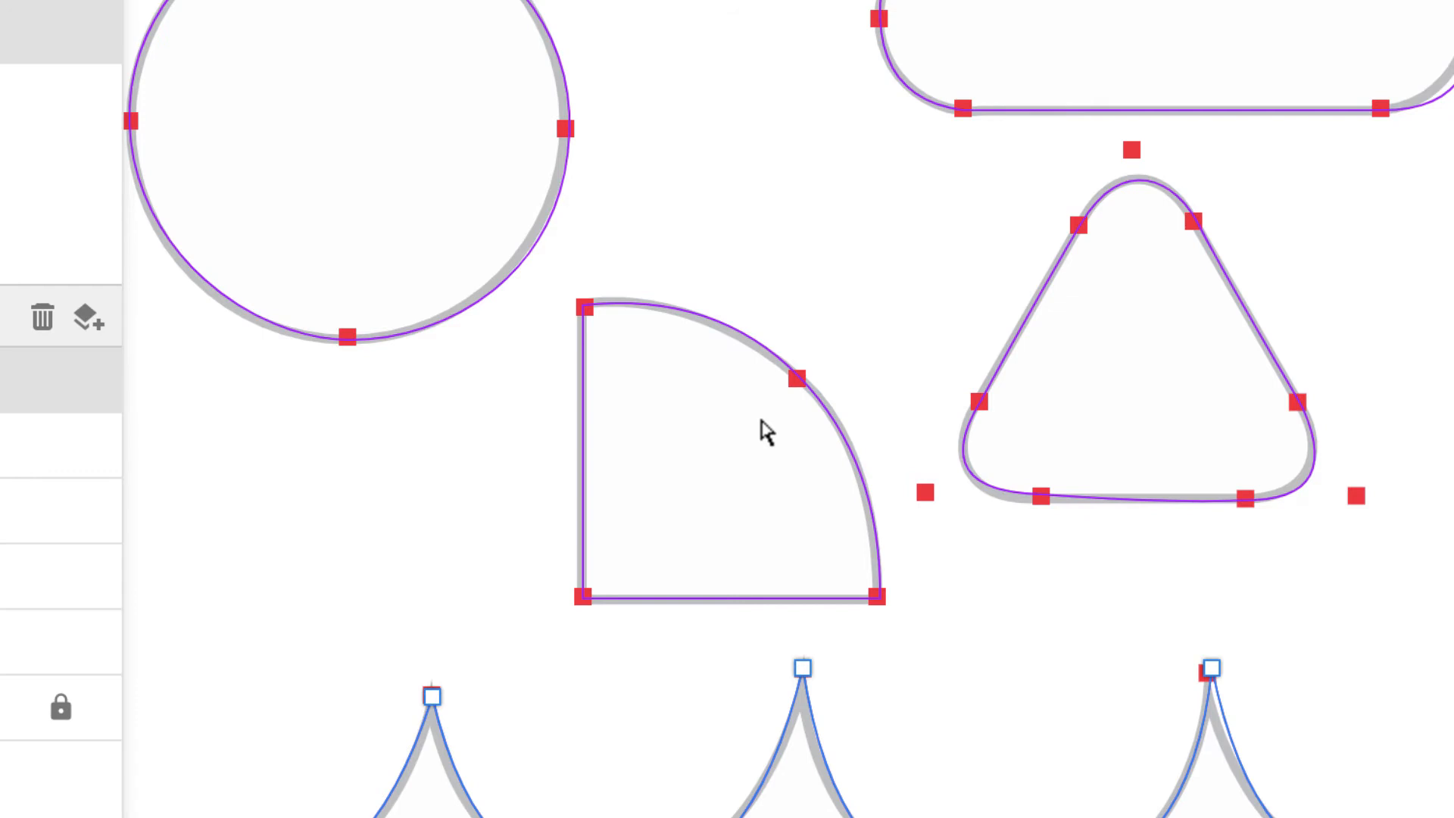
scroll(1444, 202, "down", 1)
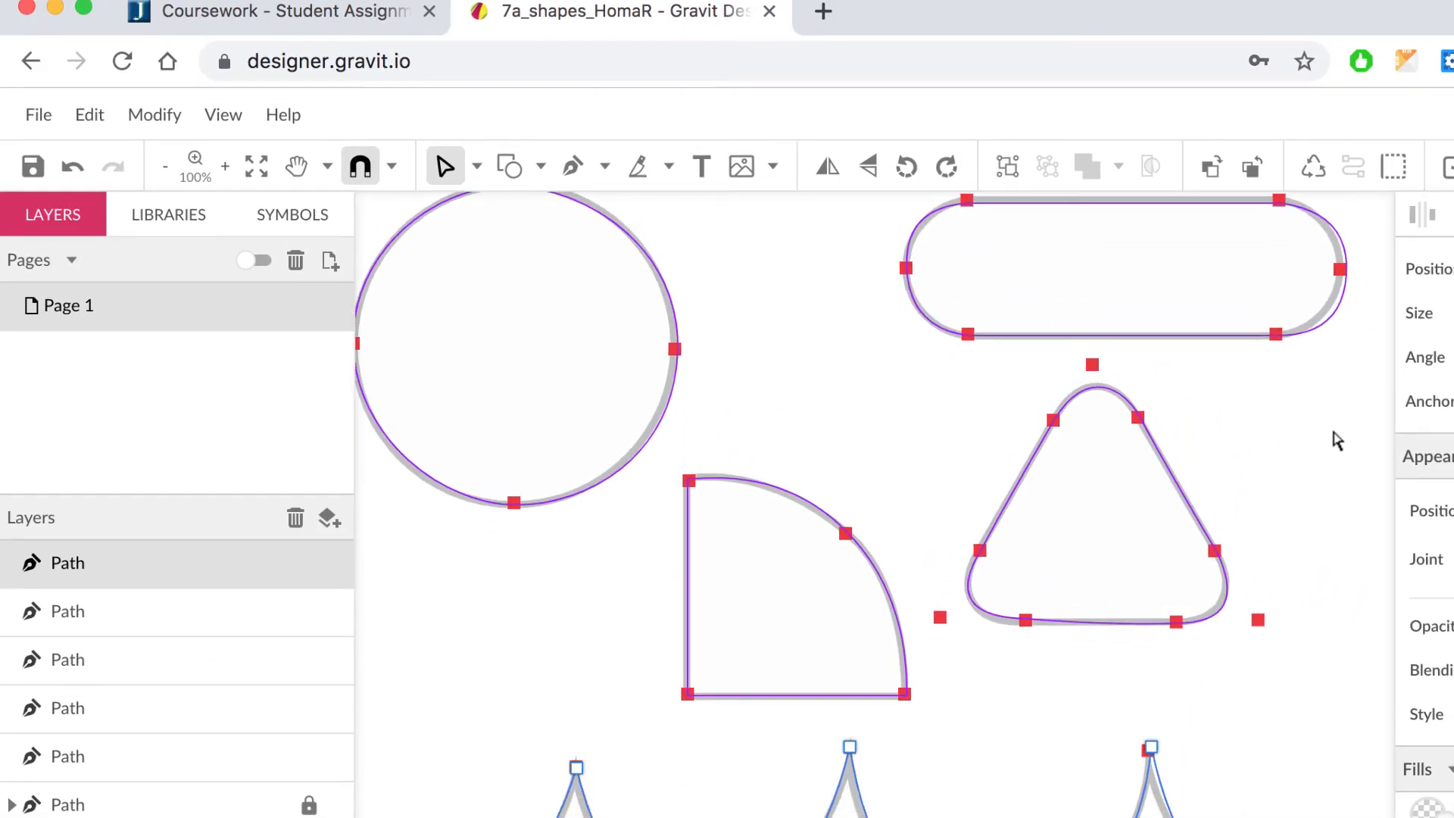
Step: Save the drawing to the cloud as 7a_shapes_HomaR, copy its share link, and return to Coursework
left_click(33, 166)
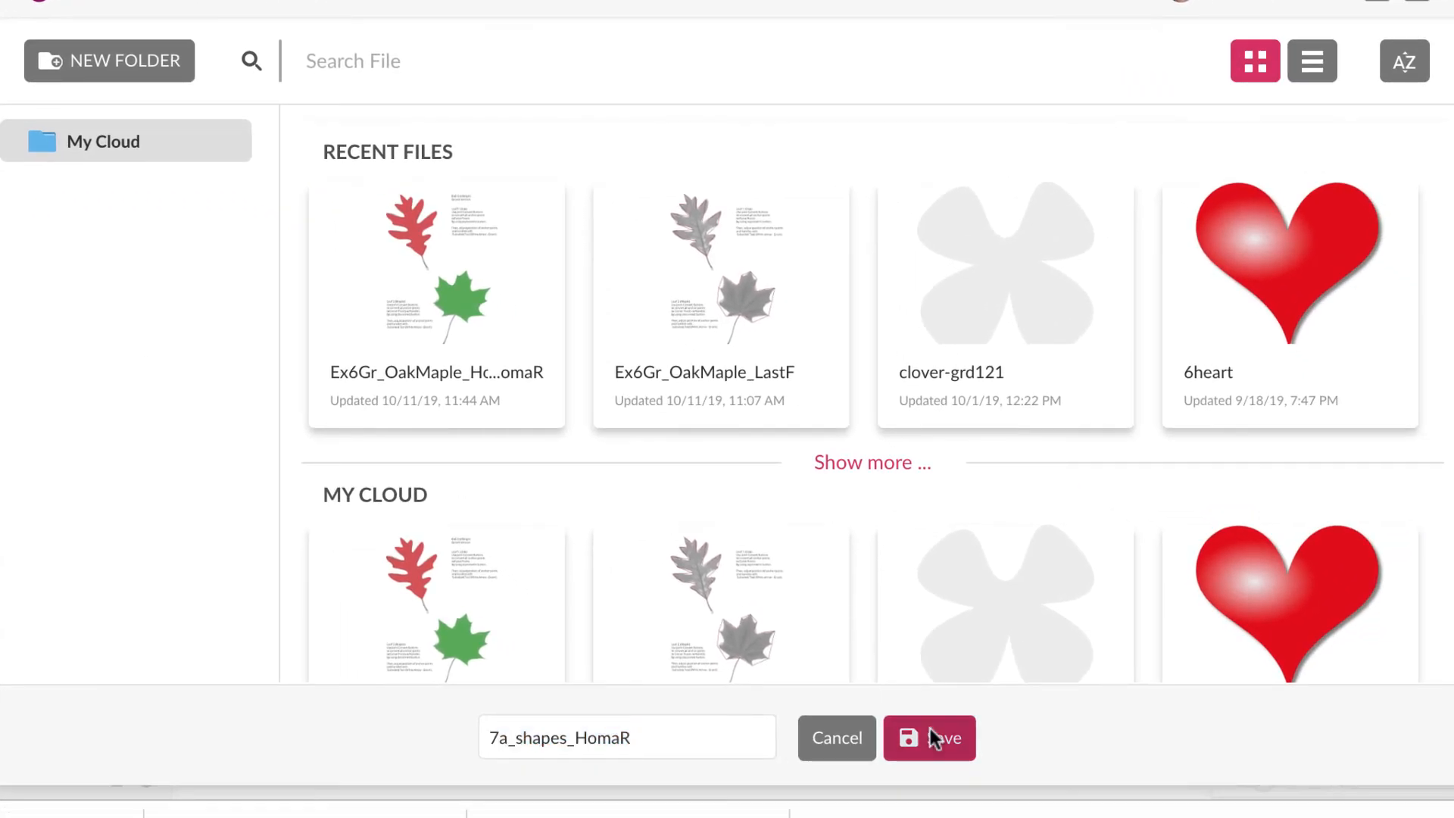
left_click(930, 736)
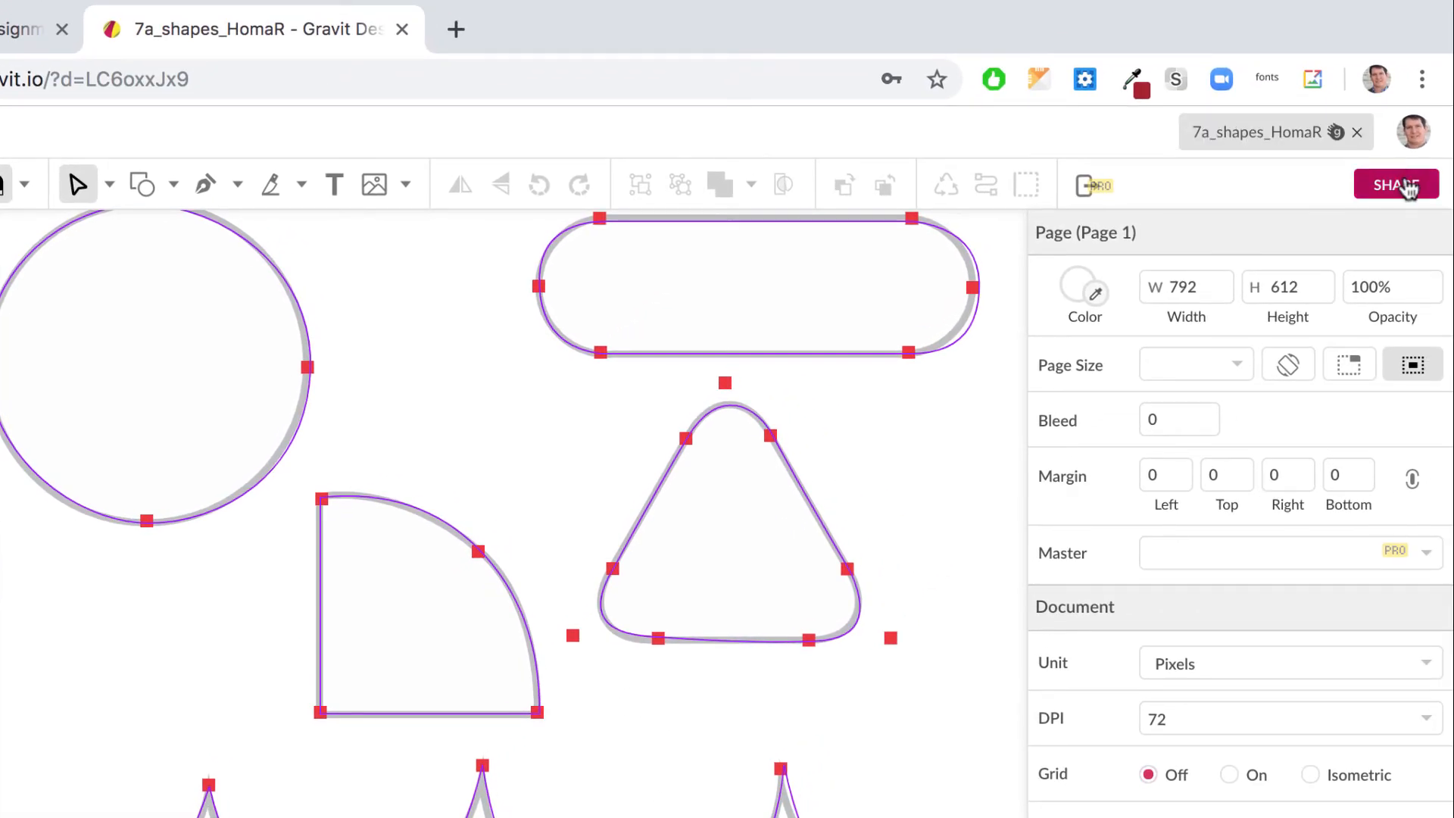
left_click(1402, 185)
left_click(887, 515)
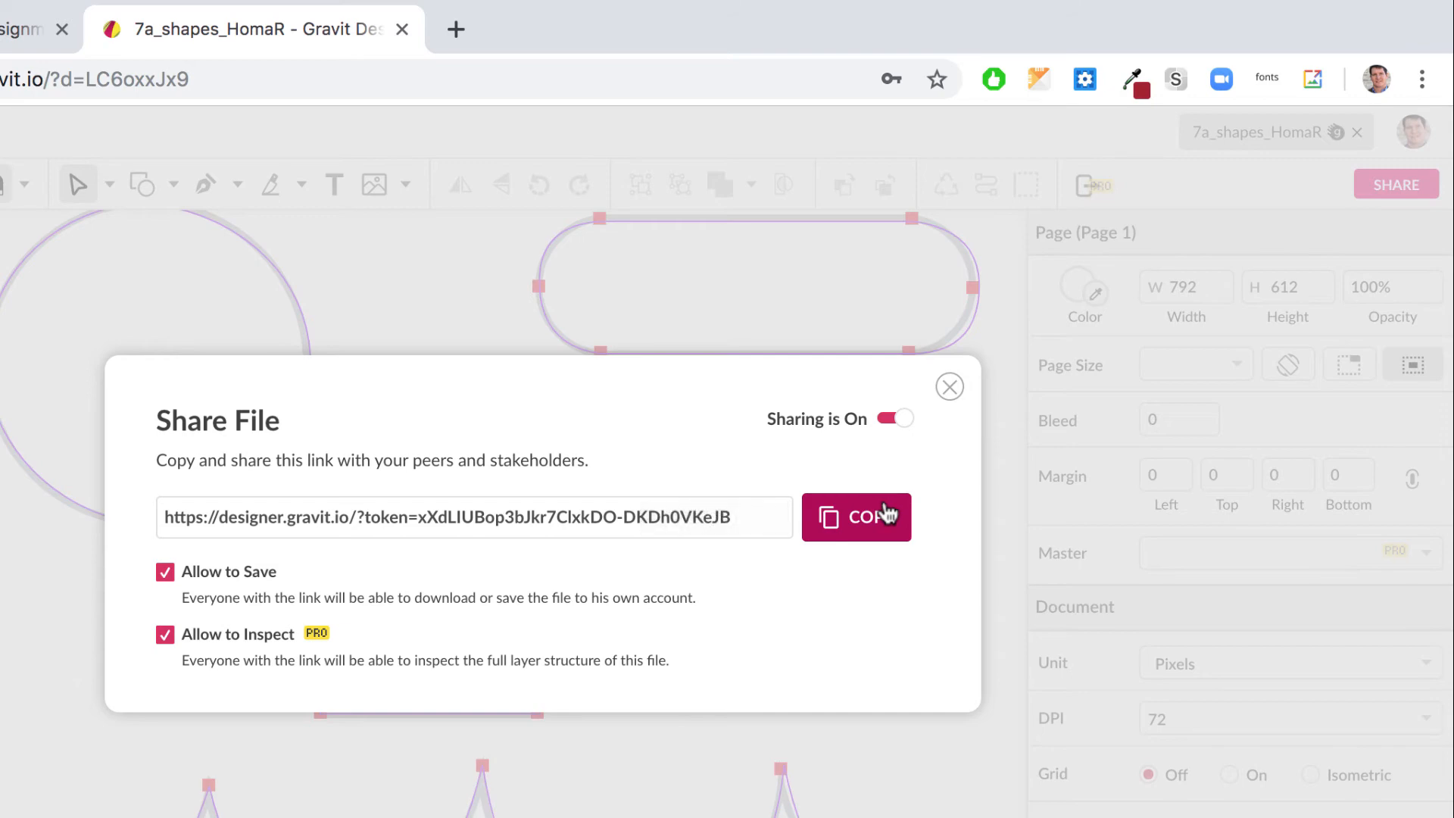
left_click(17, 28)
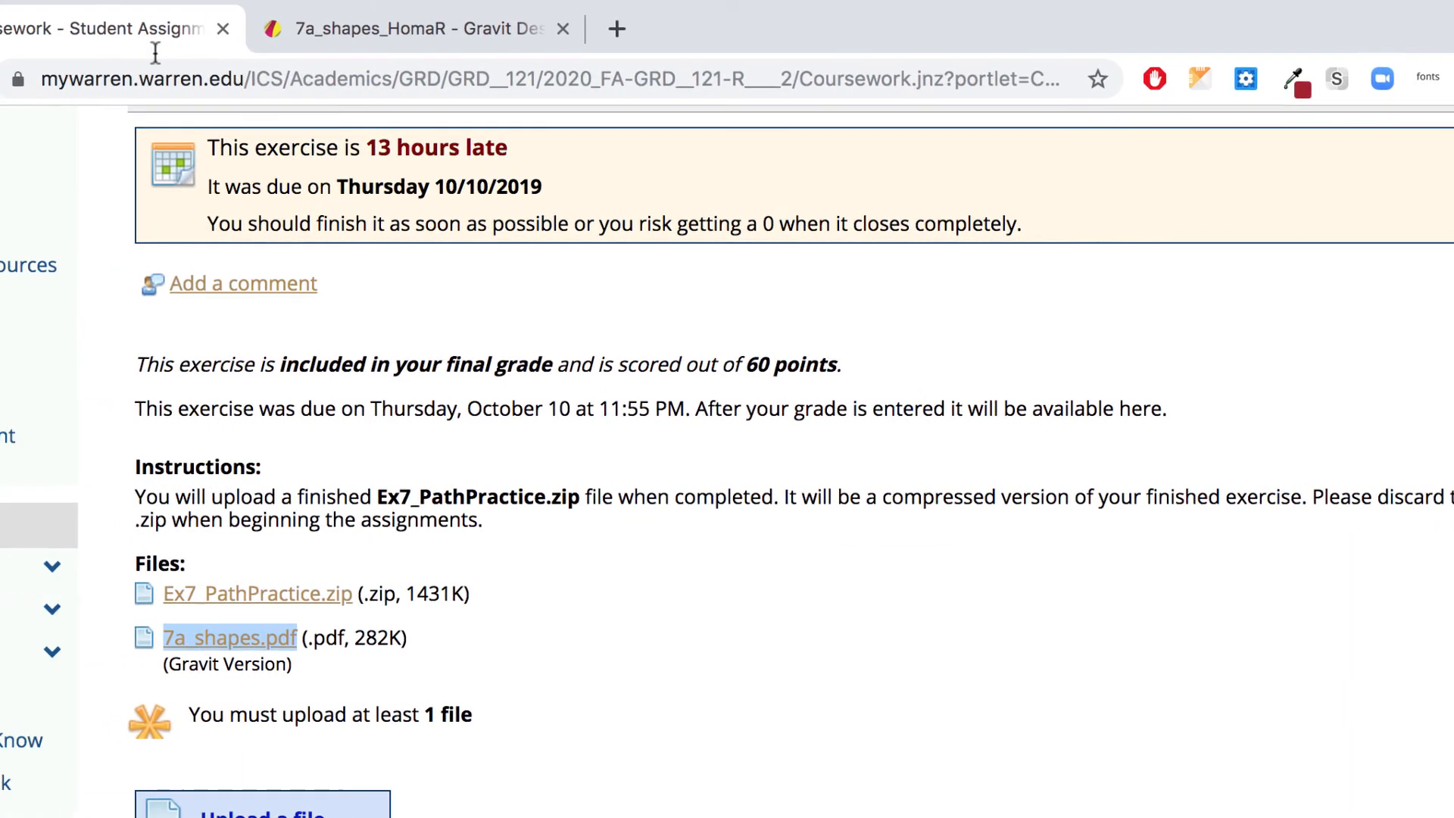
Step: Add an assignment comment linking the pasted share URL, displayed as '7a', opening in a new window
left_click(371, 282)
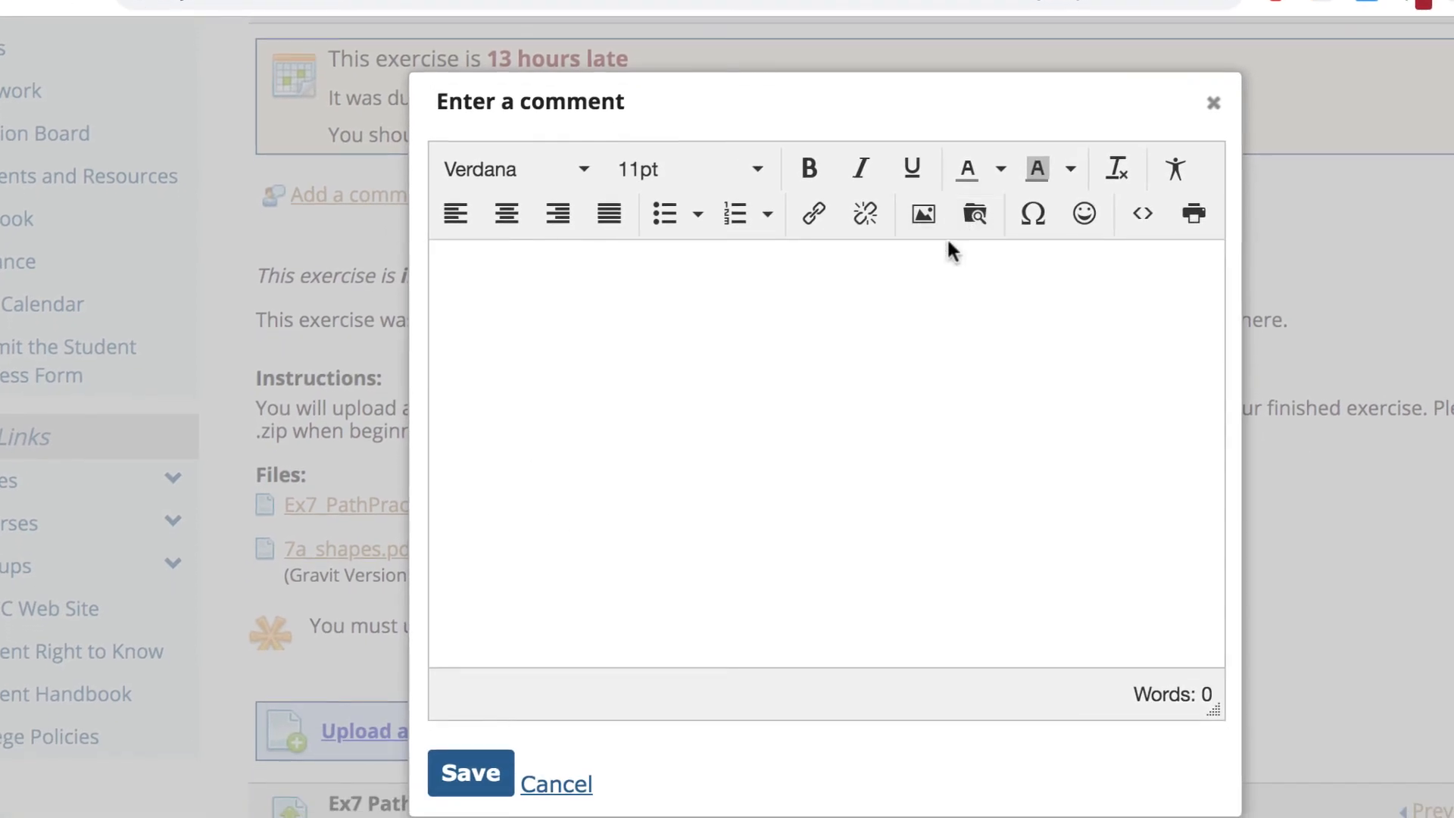
left_click(815, 212)
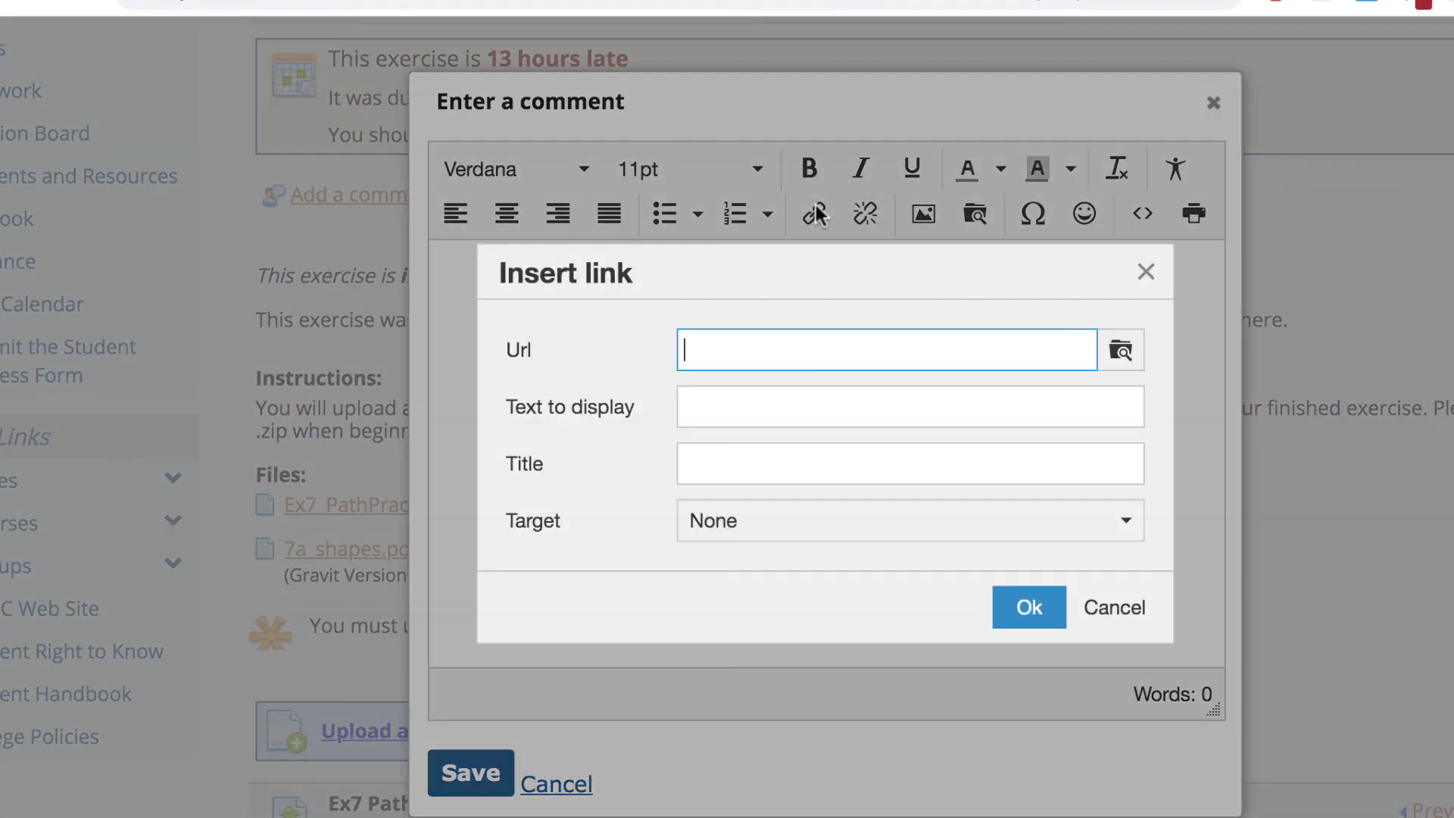
key("ctrl+v")
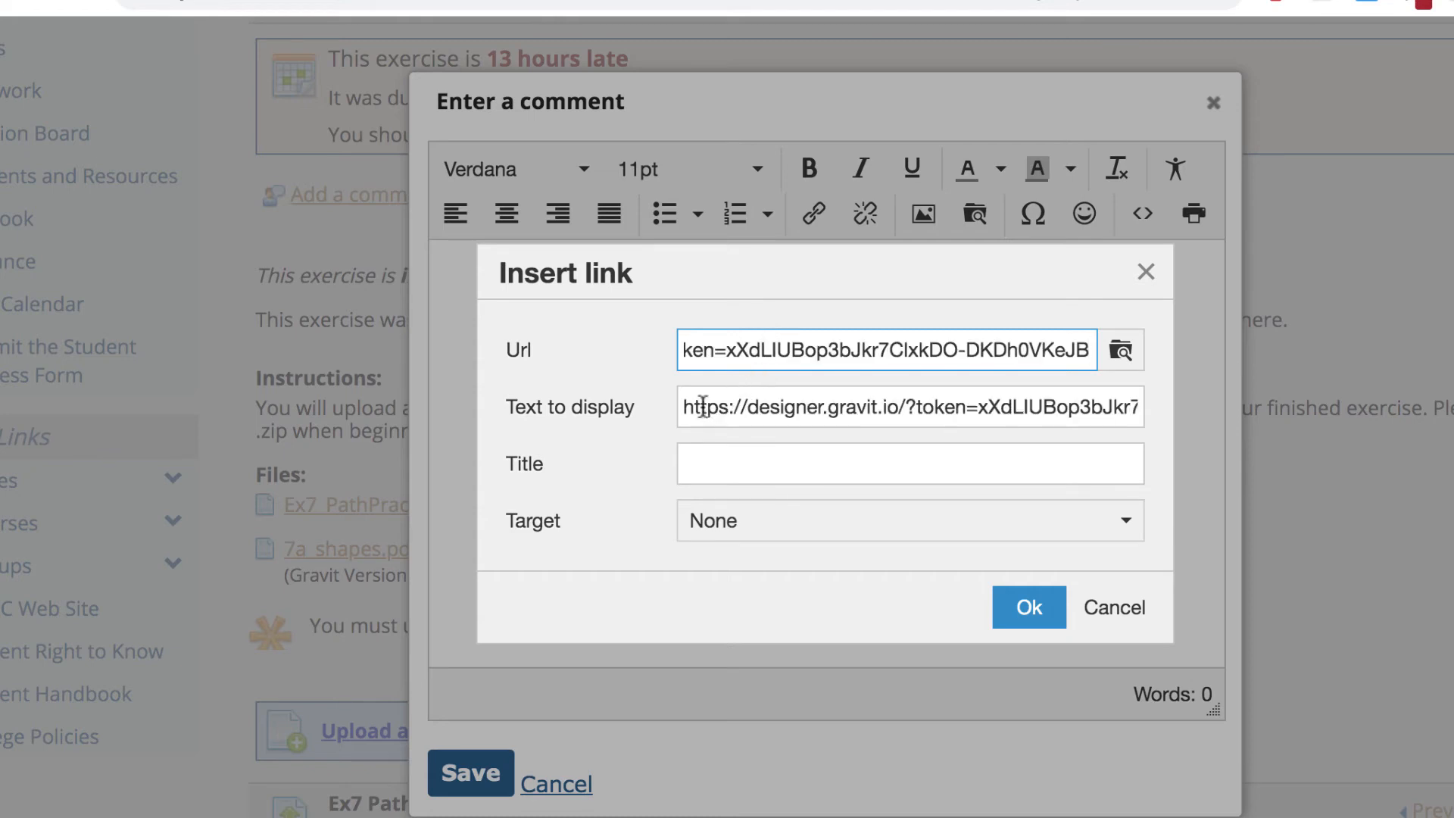
left_click_drag(682, 407, 1151, 453)
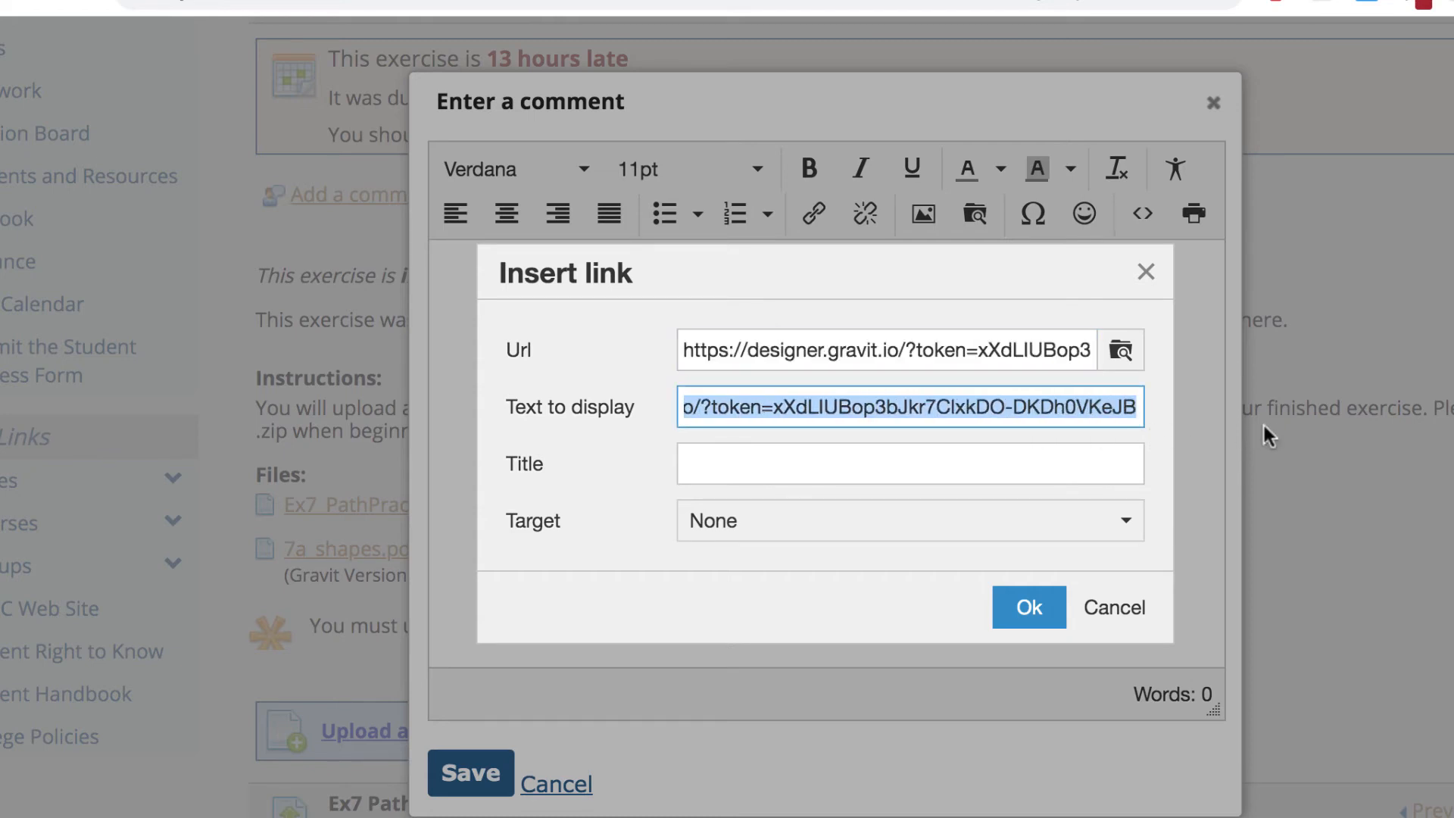
type("7")
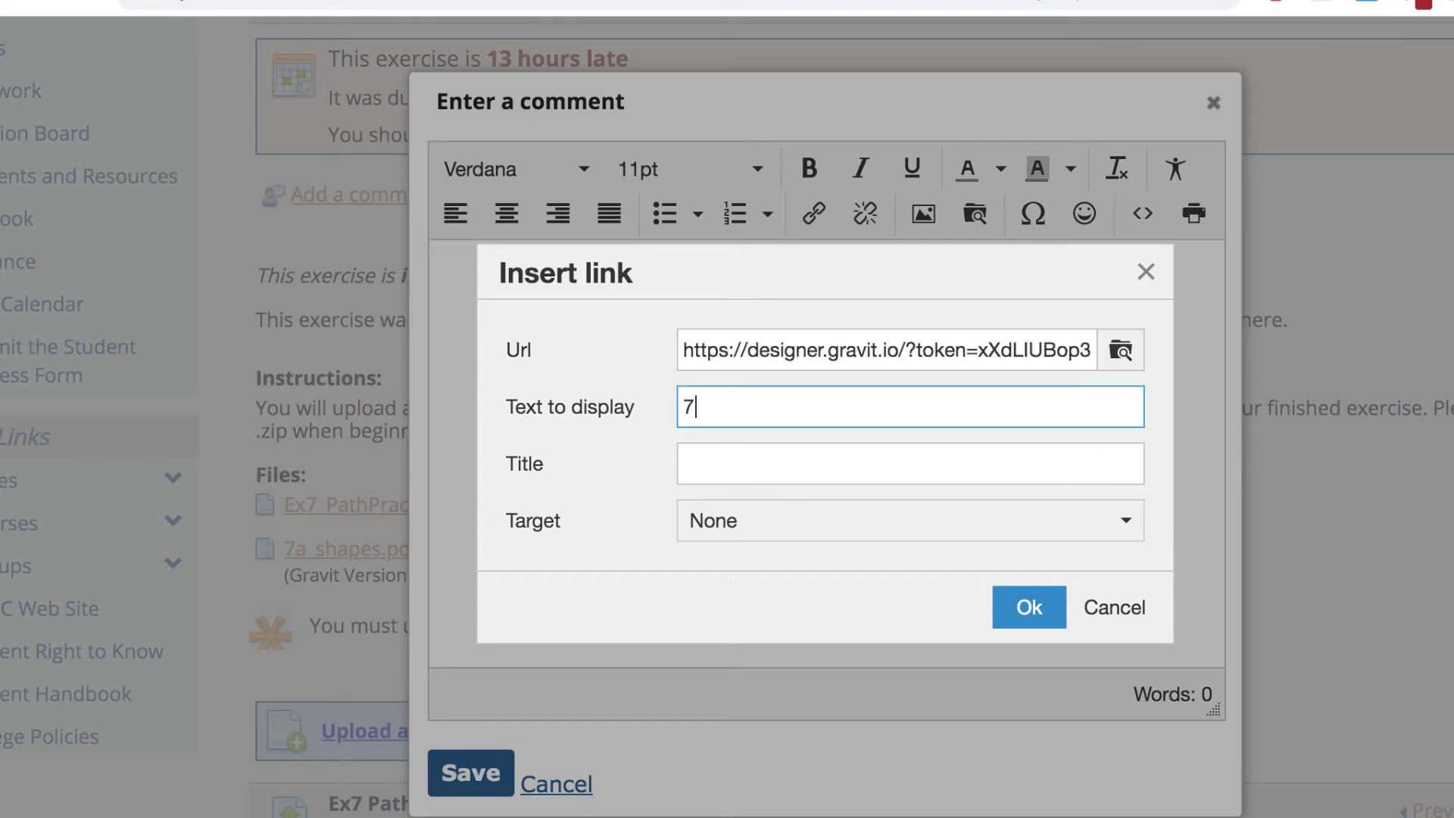
type("a")
left_click(1049, 541)
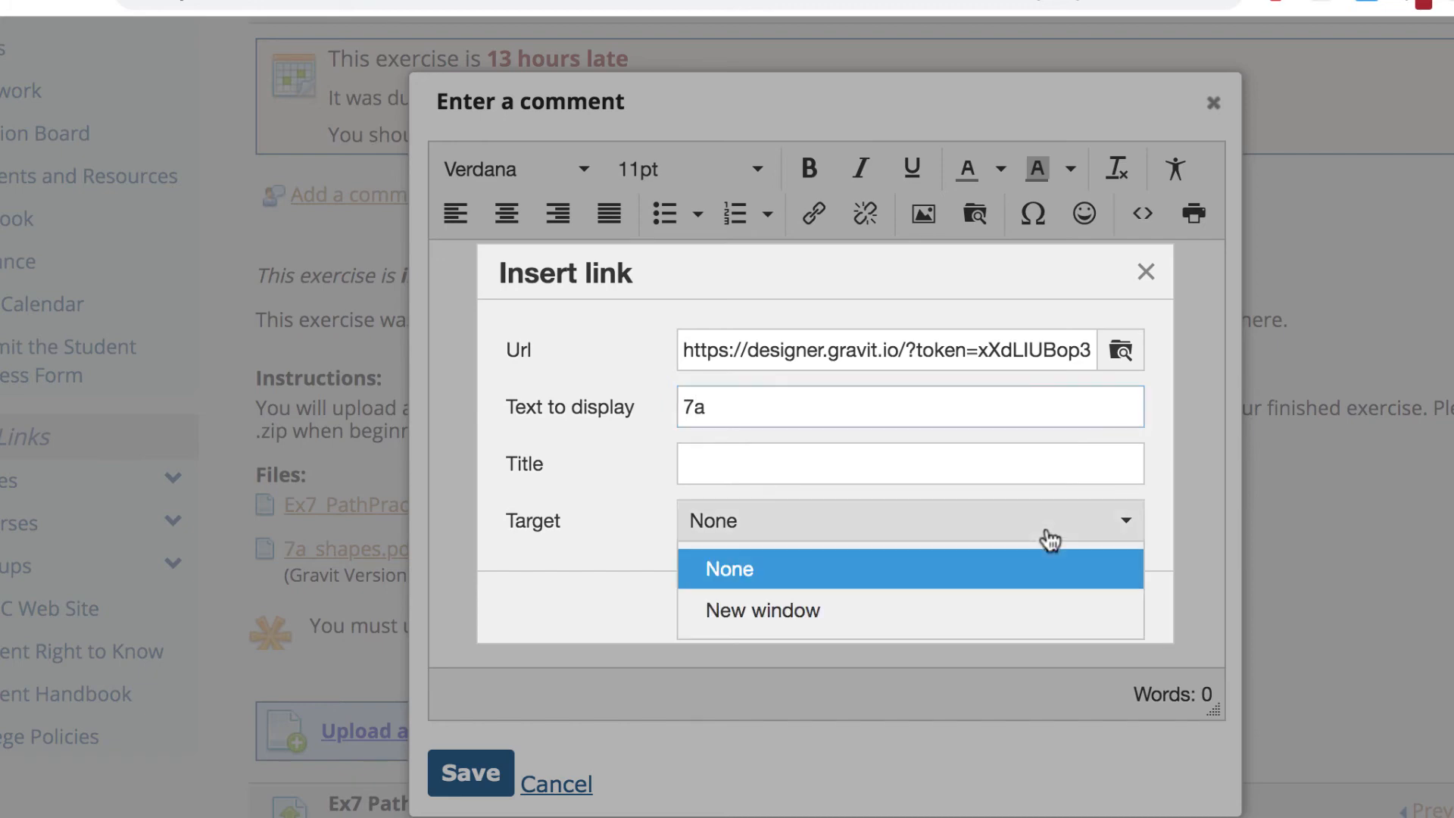
left_click(758, 615)
left_click(1032, 606)
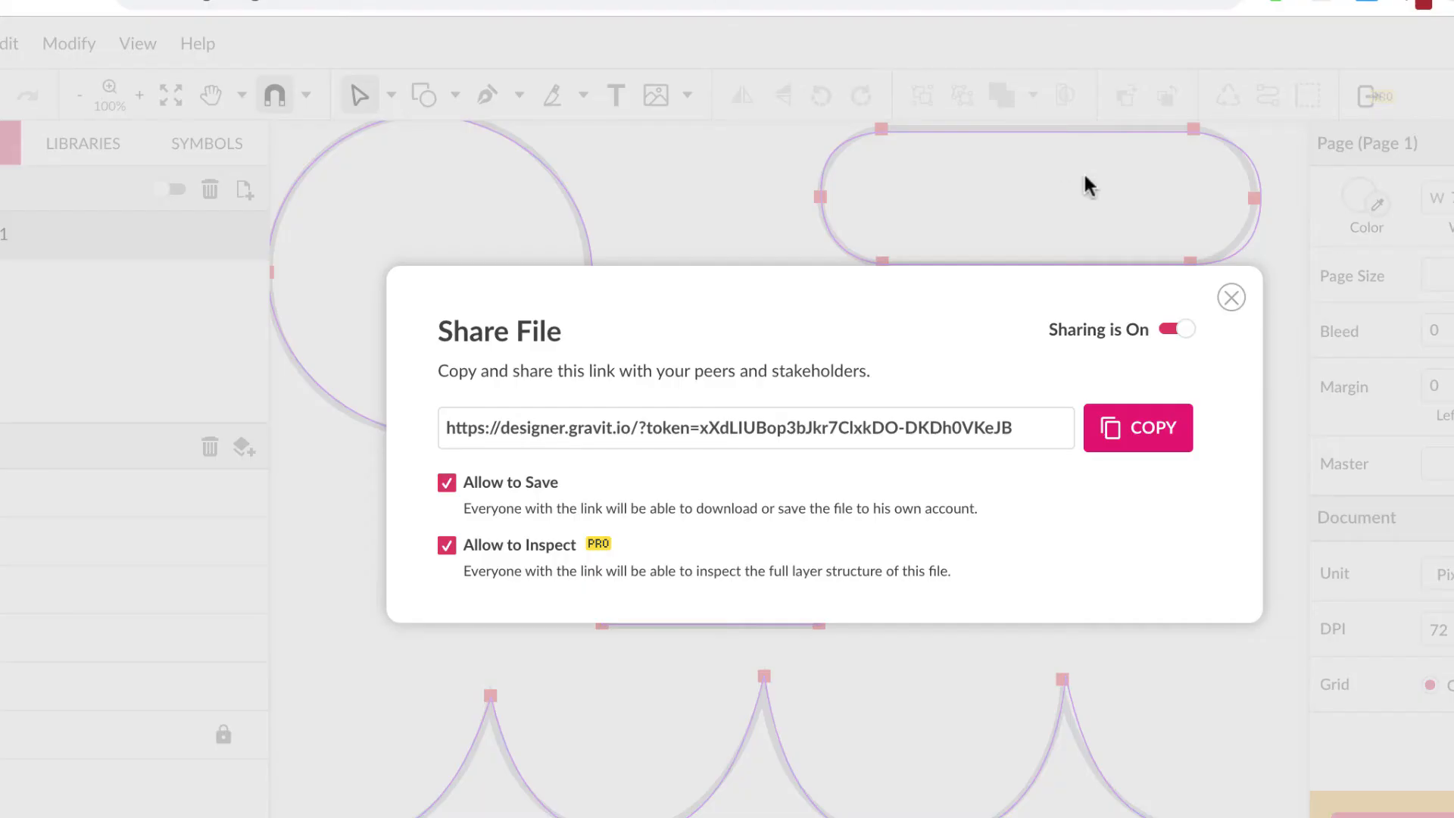
Step: Close the Share File dialog and export the drawing as a 150 dpi PDF Document
left_click(1232, 299)
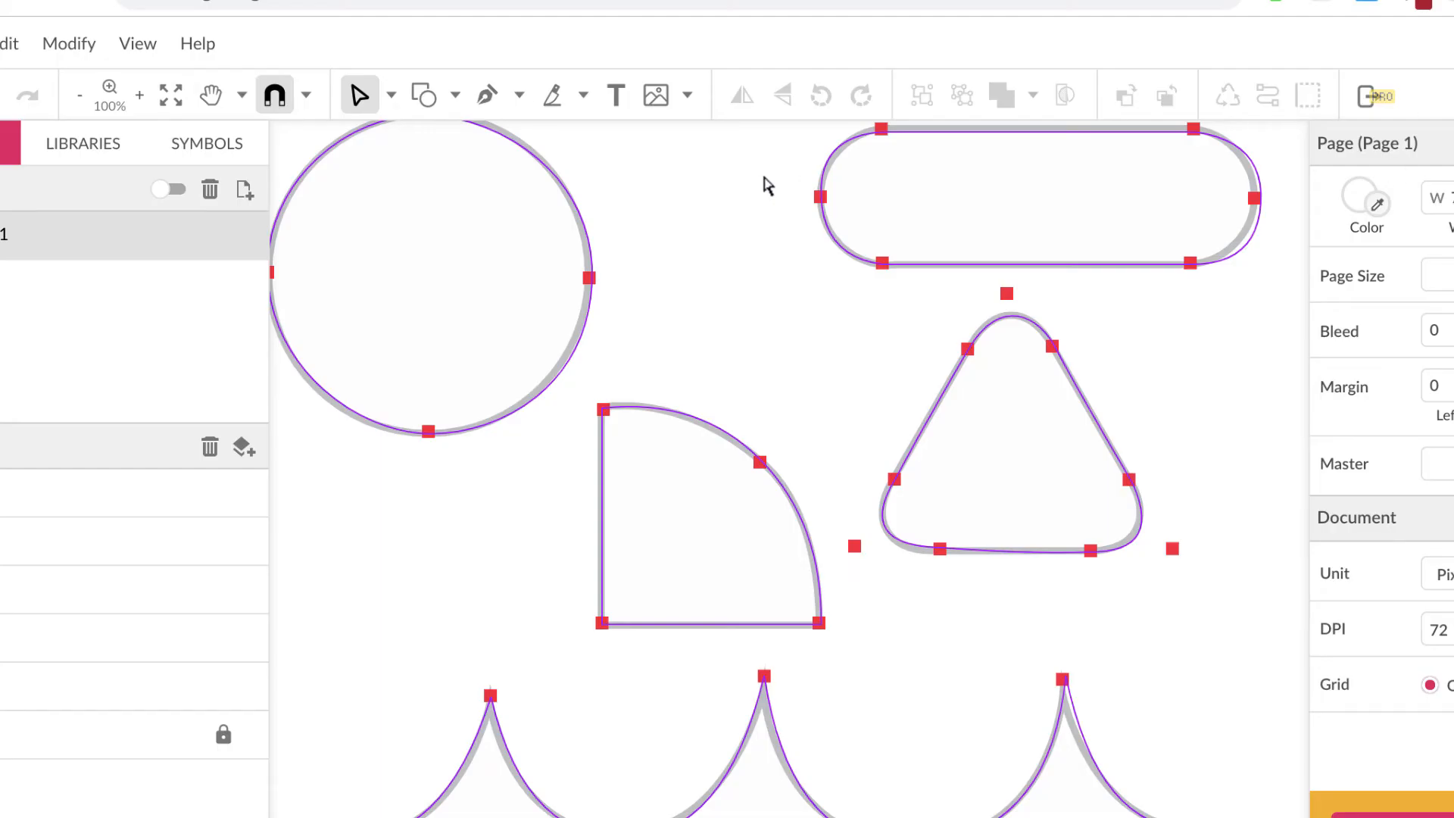
left_click(33, 43)
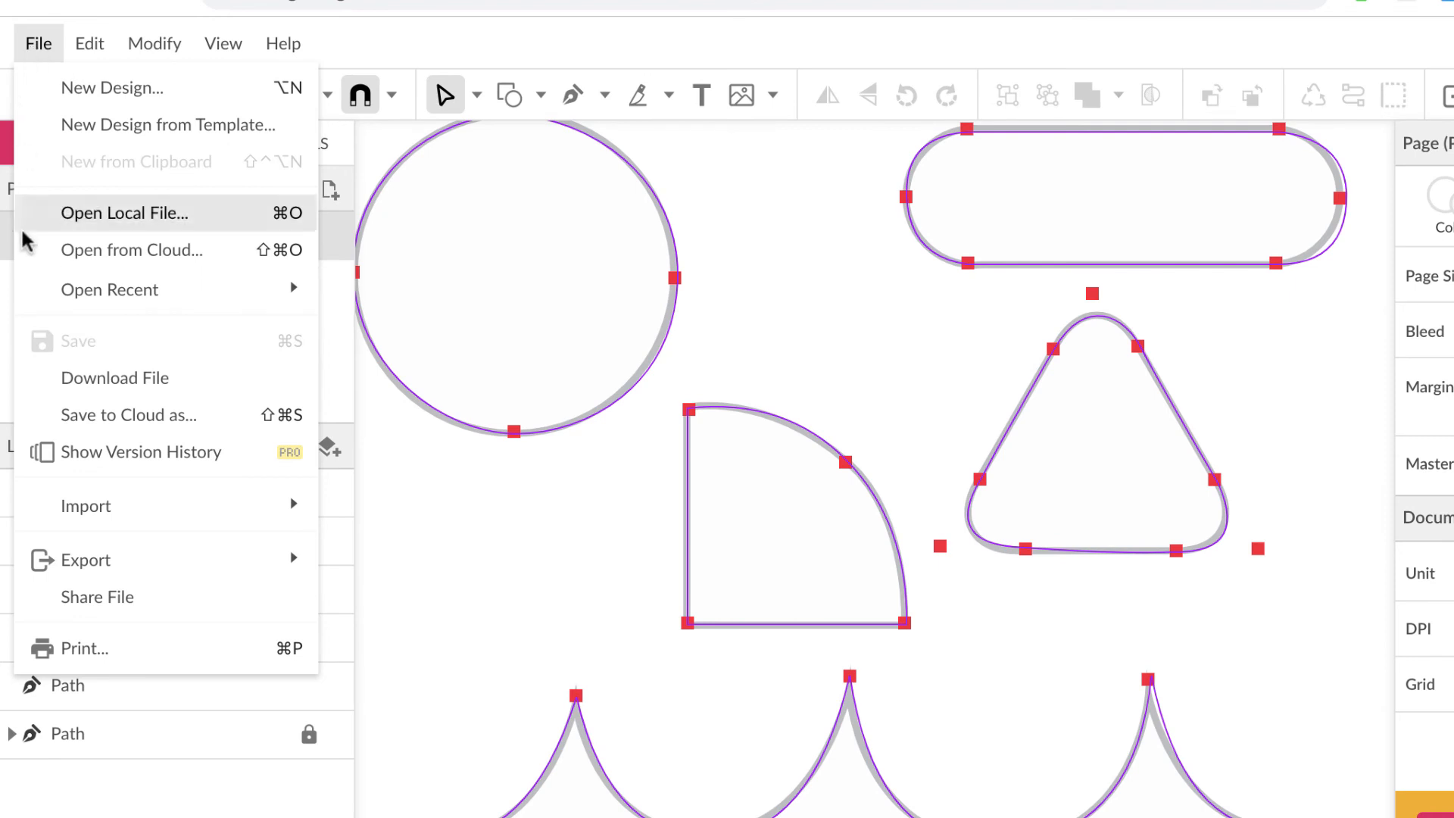
mouse_move(47, 551)
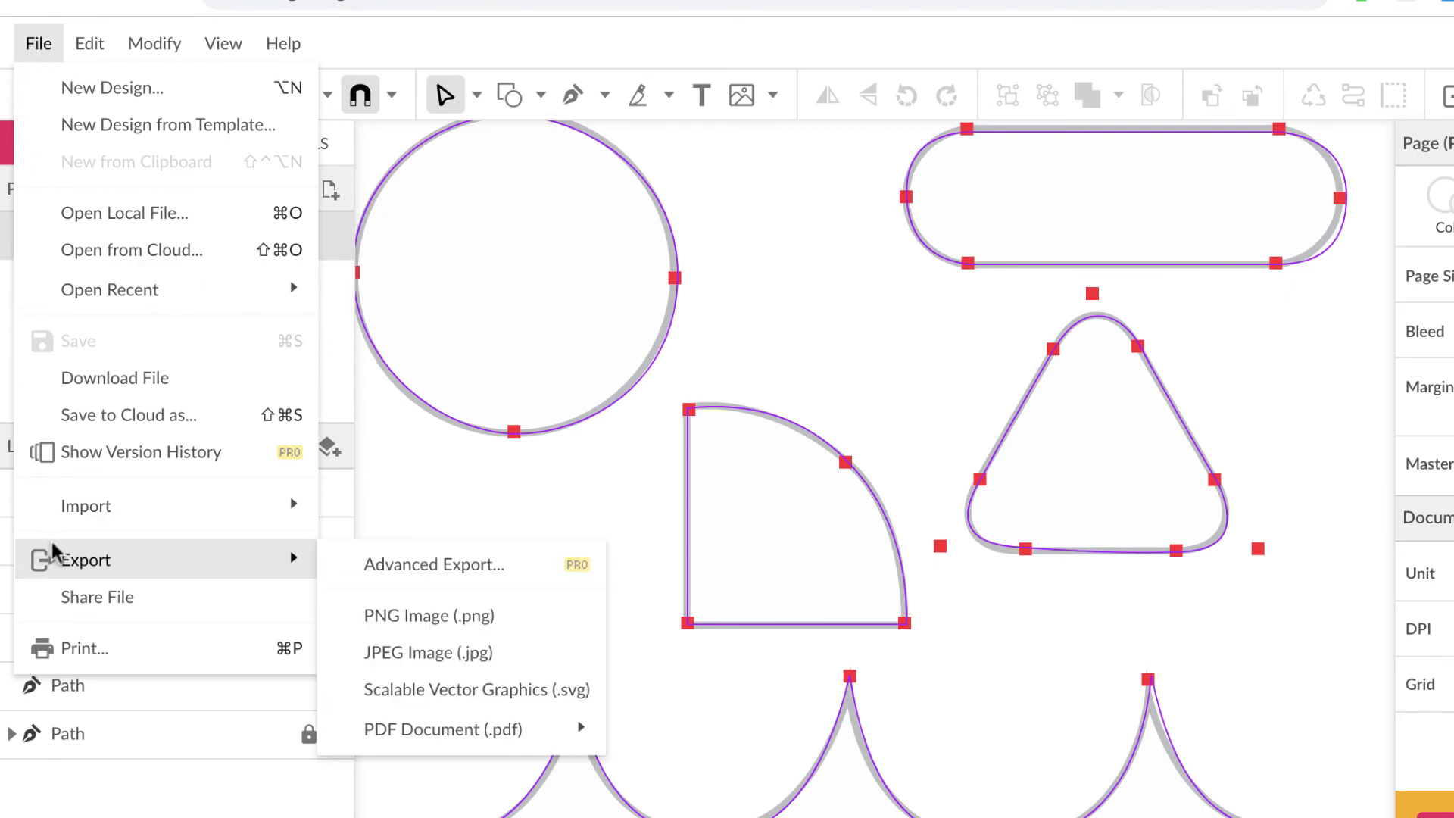
mouse_move(426, 735)
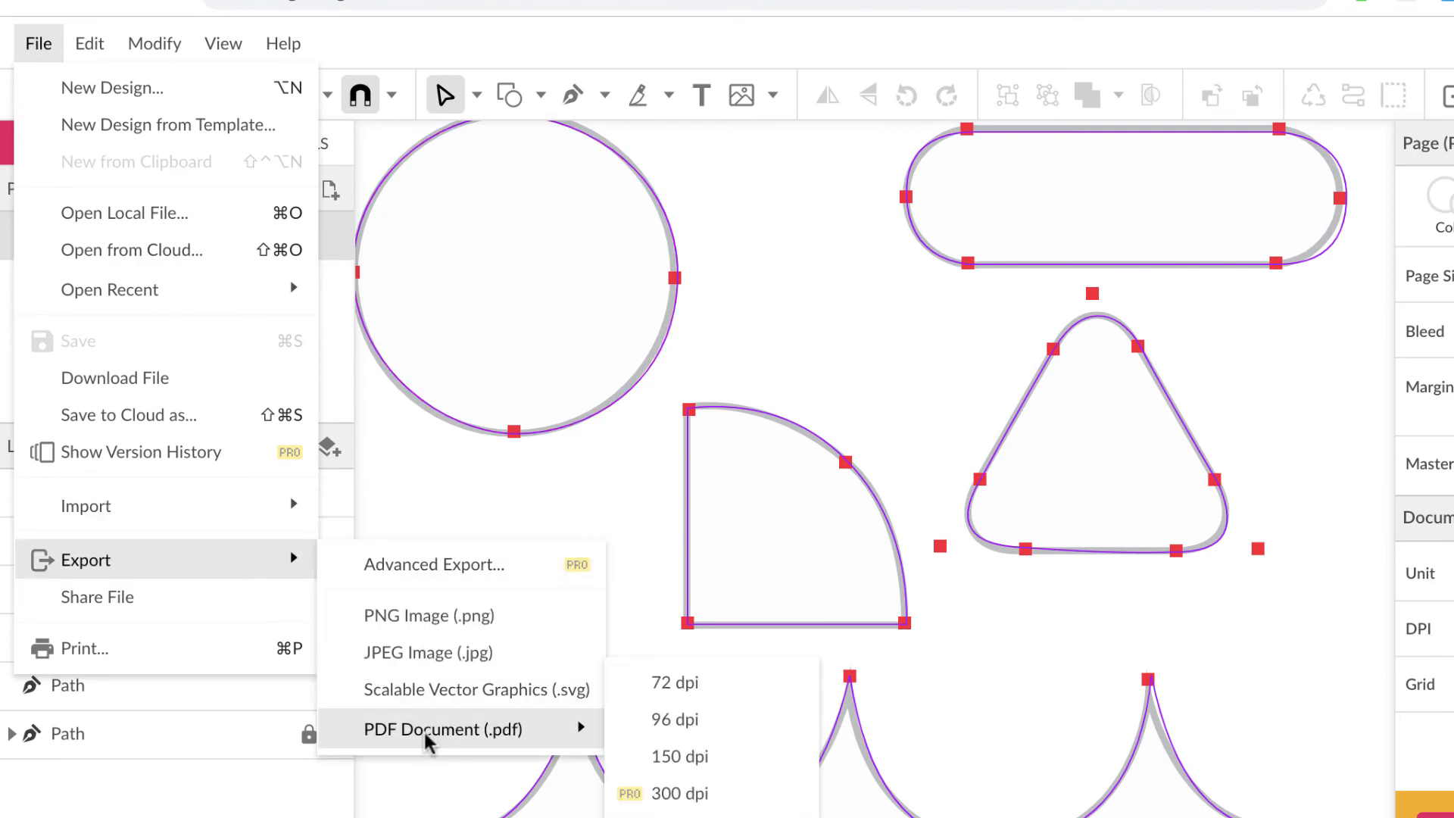
left_click(691, 758)
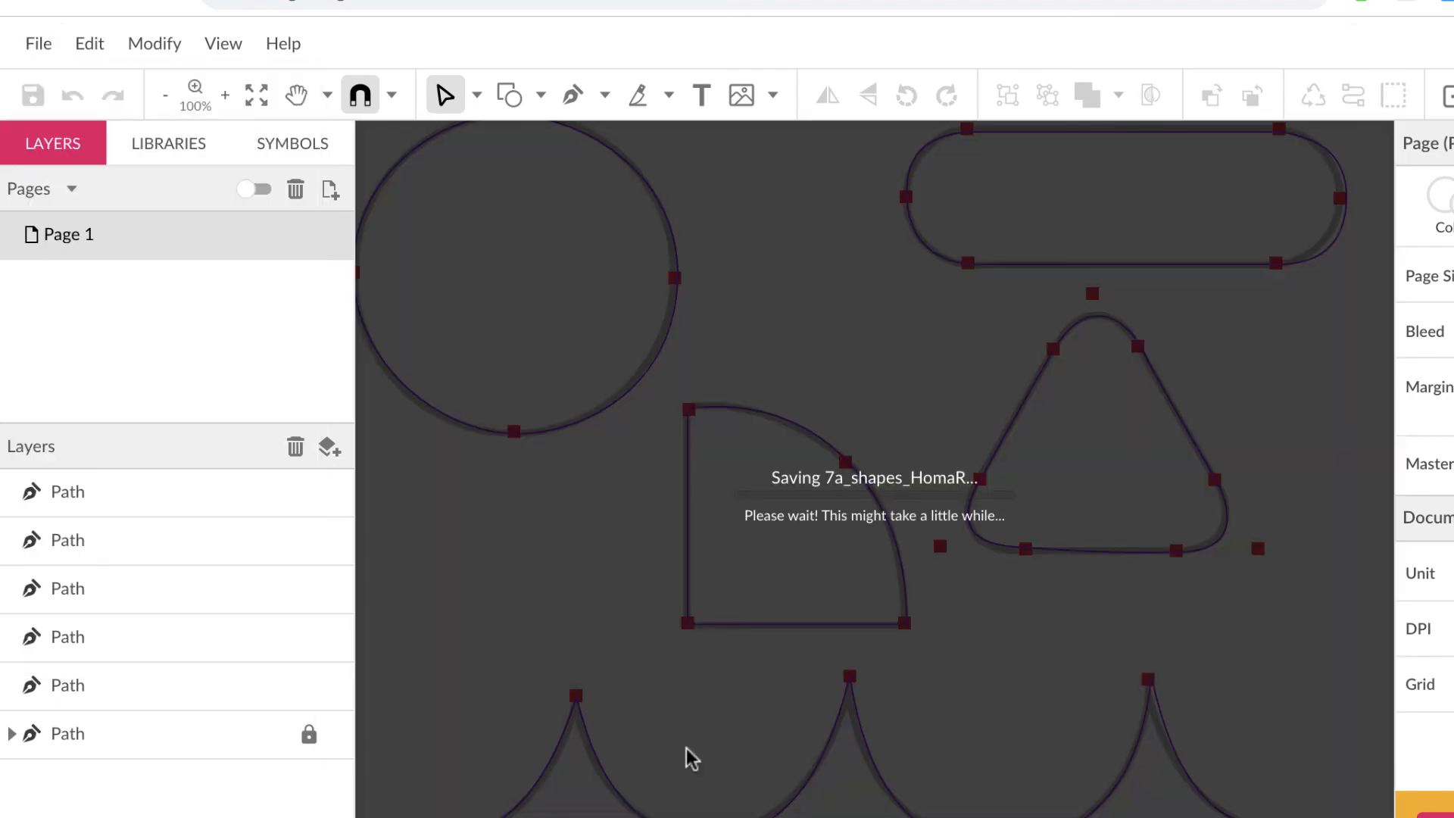